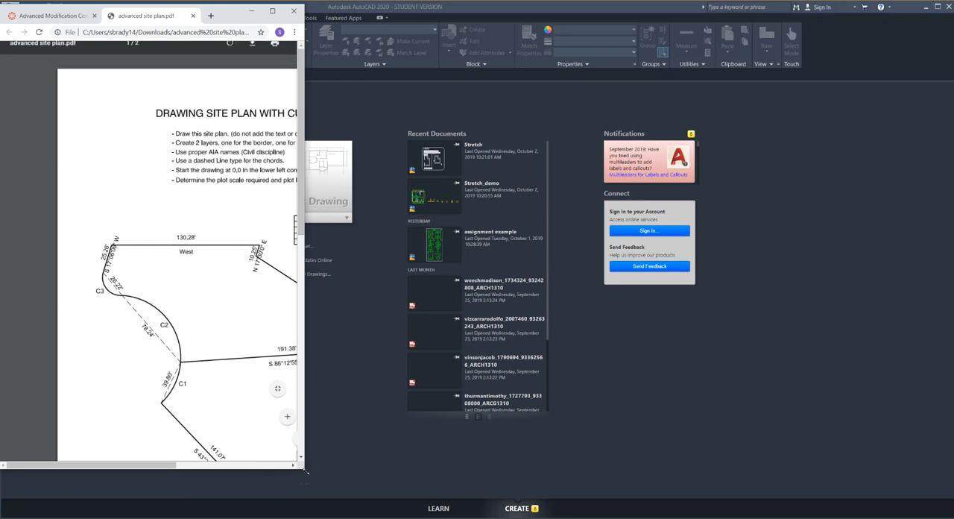
Arrange the browser with the site plan PDF and the AutoCAD window side by side on the screen.
{"action": "left_click", "coordinate": [442, 238]}
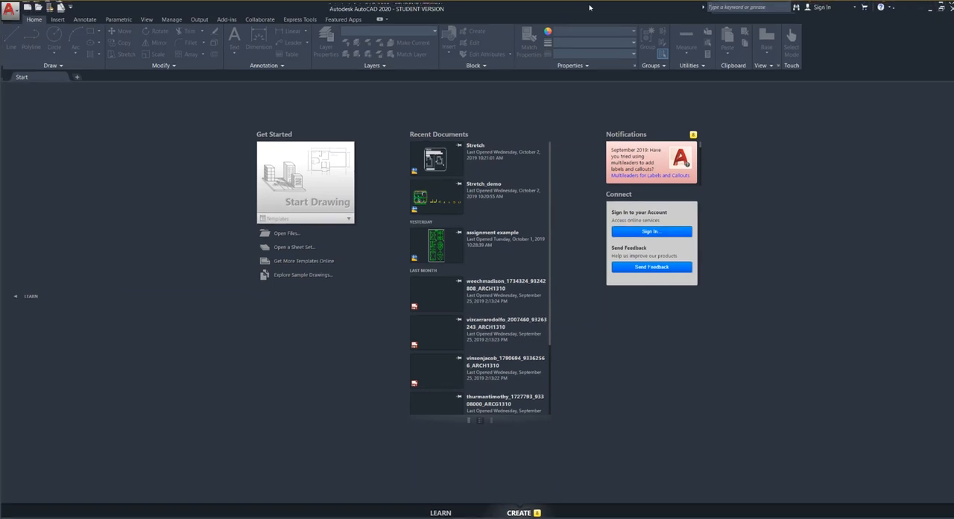
{"action": "left_click_drag", "start_coordinate": [952, 2], "coordinate": [616, 13]}
{"action": "left_click_drag", "start_coordinate": [291, 17], "coordinate": [606, 13]}
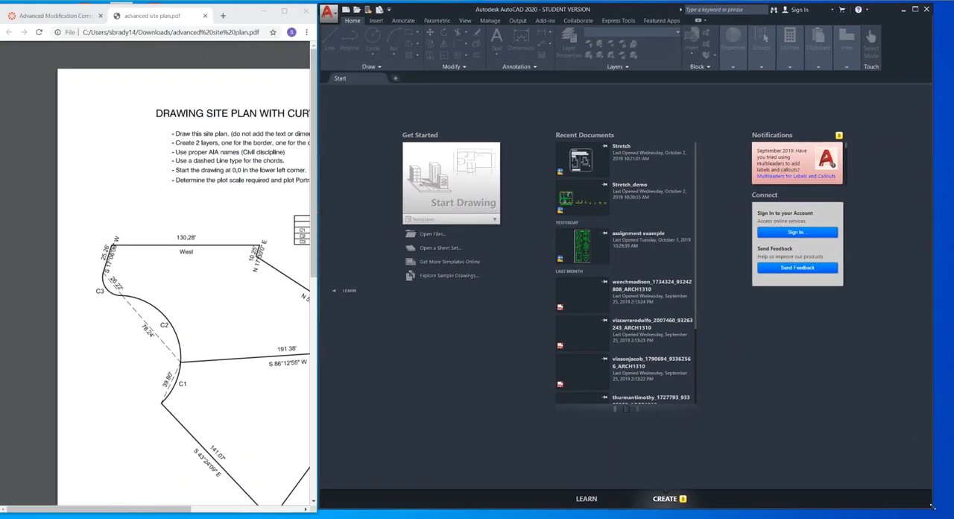
{"action": "left_click_drag", "start_coordinate": [935, 507], "coordinate": [953, 516]}
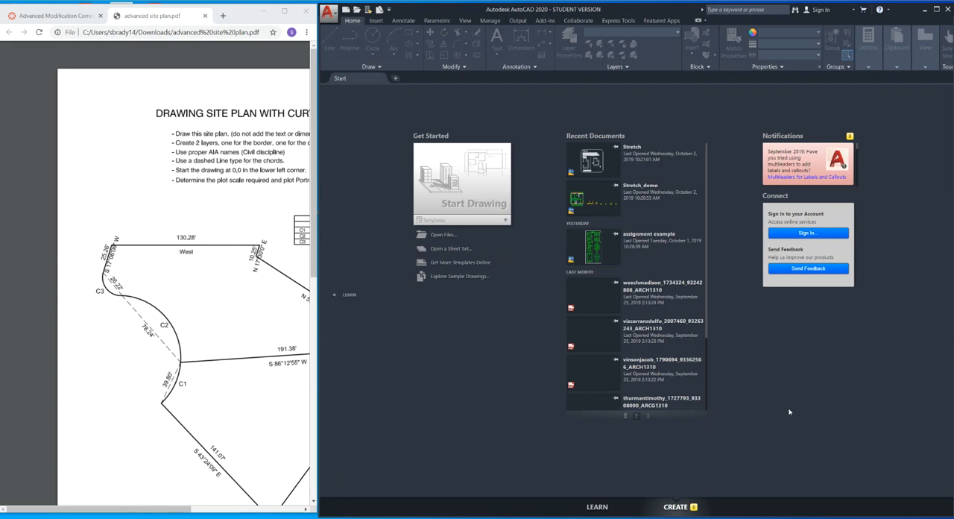
Bring the site plan's 0,0 start point into view in the PDF and start a new blank drawing in AutoCAD.
{"action": "scroll", "coordinate": [272, 302], "scroll_direction": "down", "scroll_amount": 3}
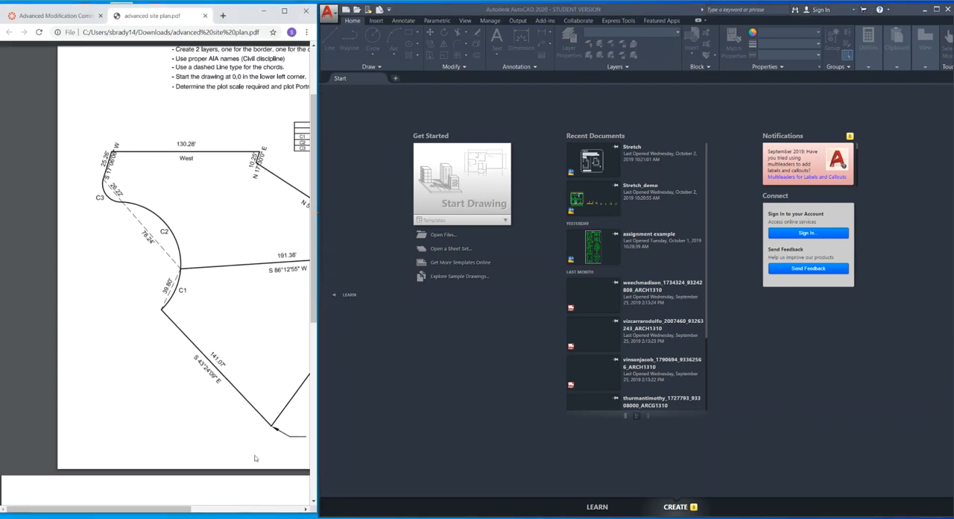
{"action": "left_click_drag", "start_coordinate": [181, 507], "coordinate": [257, 507]}
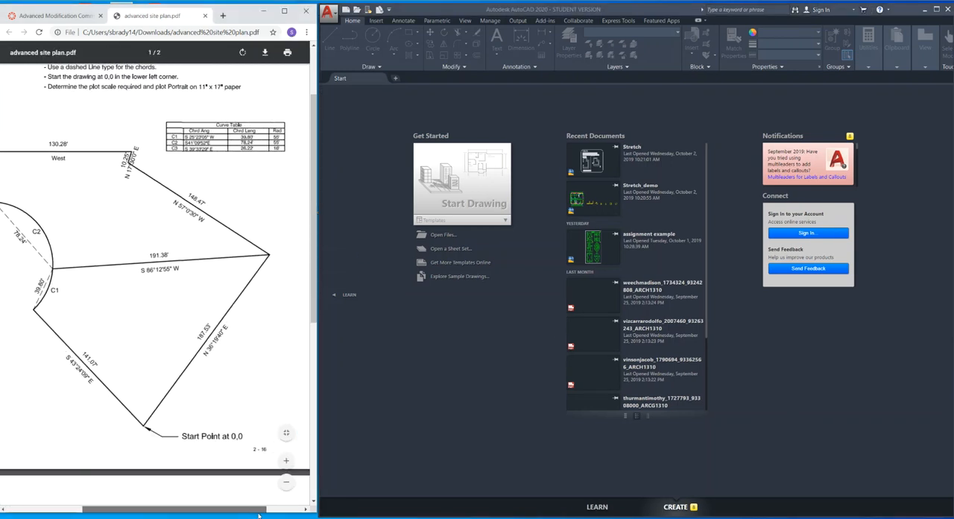
{"action": "scroll", "coordinate": [153, 445], "scroll_direction": "up", "scroll_amount": 3, "text": "ctrl"}
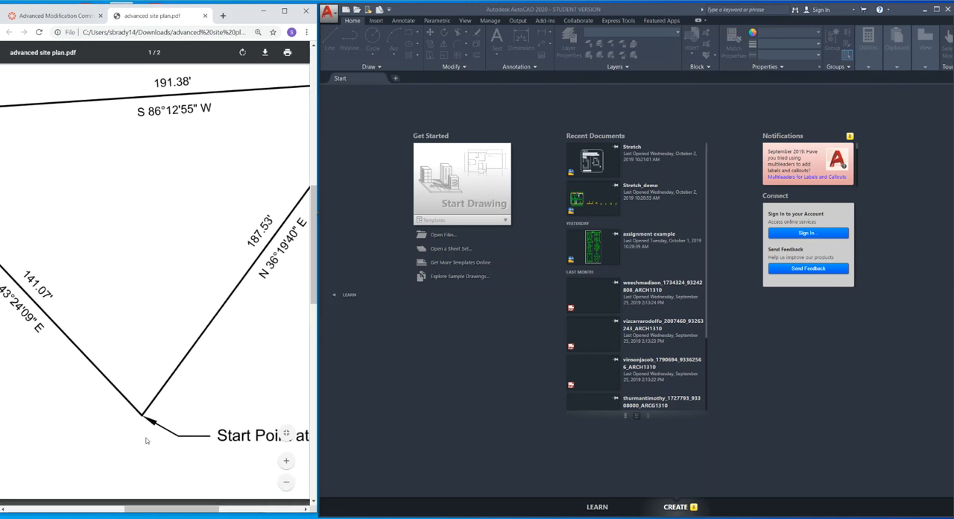
{"action": "scroll", "coordinate": [146, 441], "scroll_direction": "down", "scroll_amount": 3, "text": "ctrl"}
{"action": "left_click", "coordinate": [535, 317]}
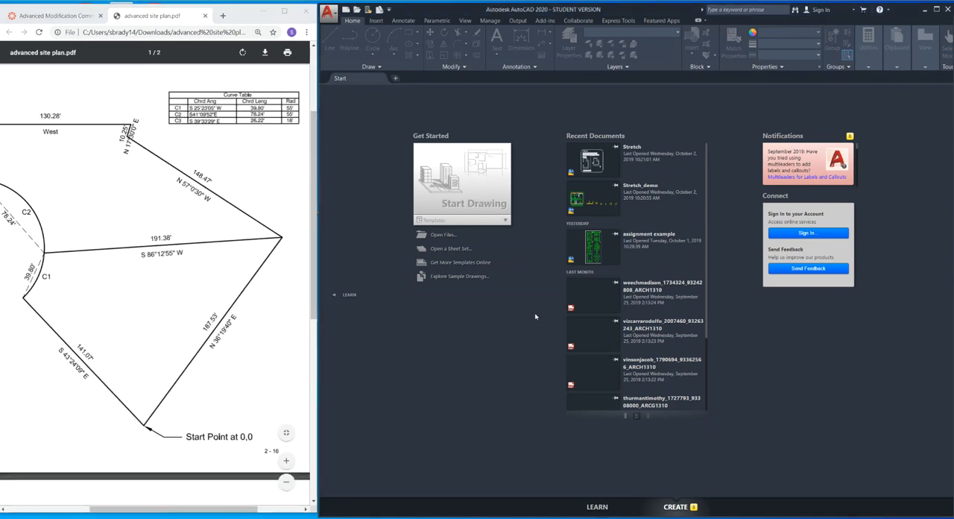
{"action": "left_click", "coordinate": [465, 186]}
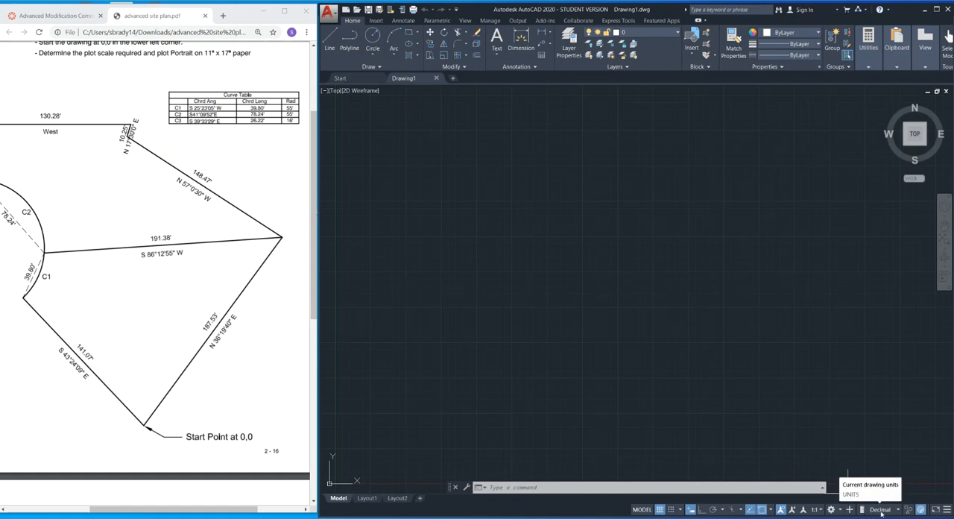
Check that Units is enabled among the status bar options and review the site plan's written drawing instructions.
{"action": "left_click", "coordinate": [948, 510]}
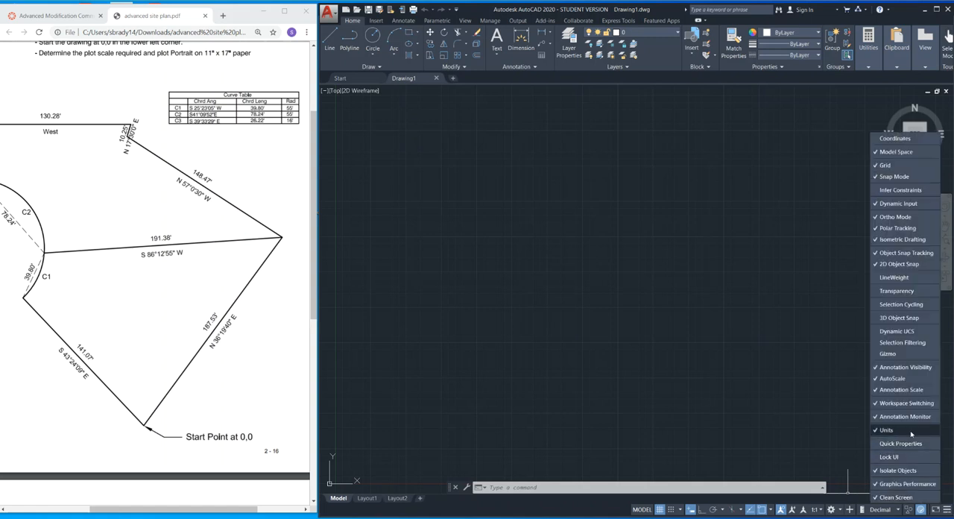
{"action": "left_click", "coordinate": [828, 366]}
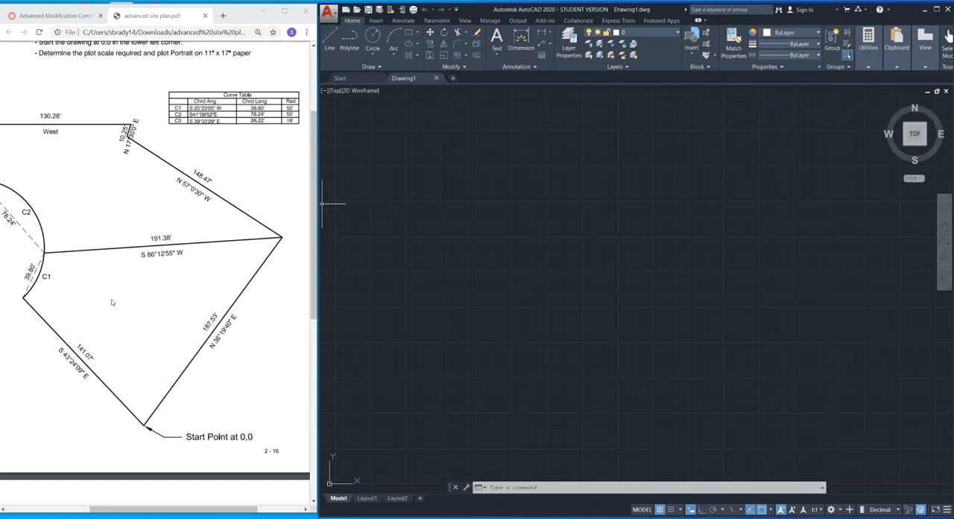
{"action": "scroll", "coordinate": [130, 318], "scroll_direction": "up", "scroll_amount": 3}
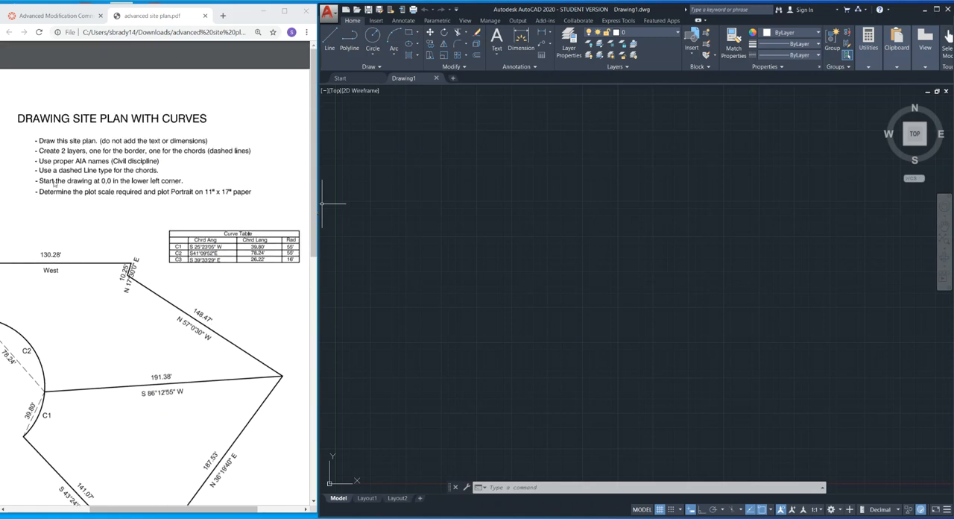
{"action": "scroll", "coordinate": [63, 216], "scroll_direction": "down", "scroll_amount": 1}
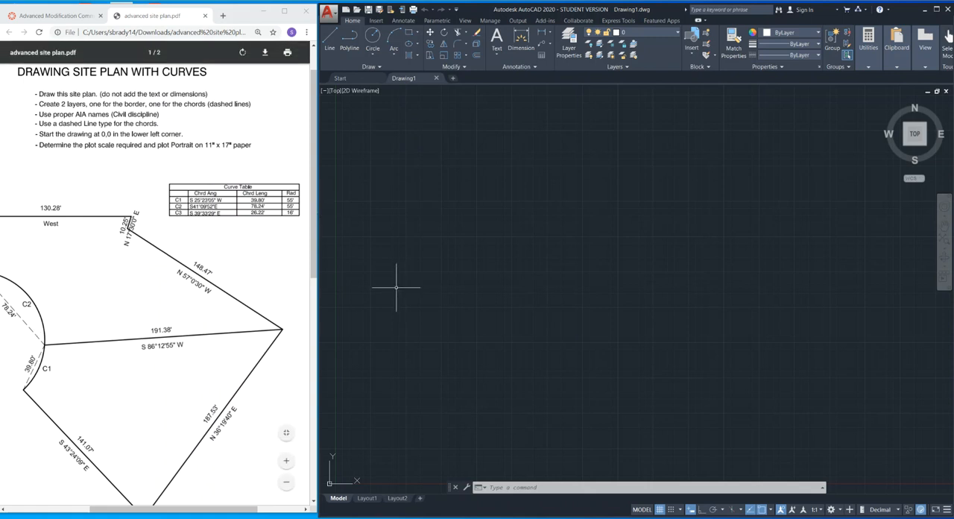
{"action": "left_click", "coordinate": [719, 123]}
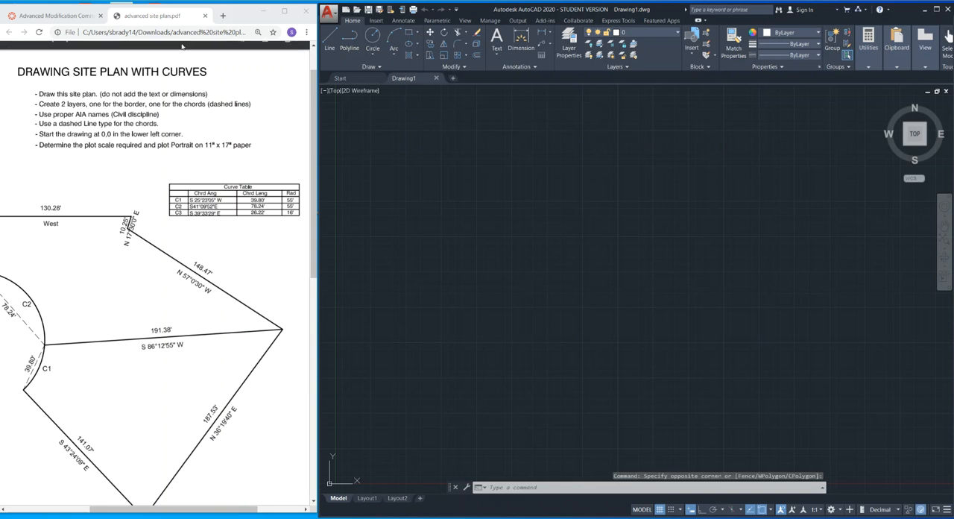
Switch to the course page in the browser and open the course's list of modules.
{"action": "left_click", "coordinate": [53, 15]}
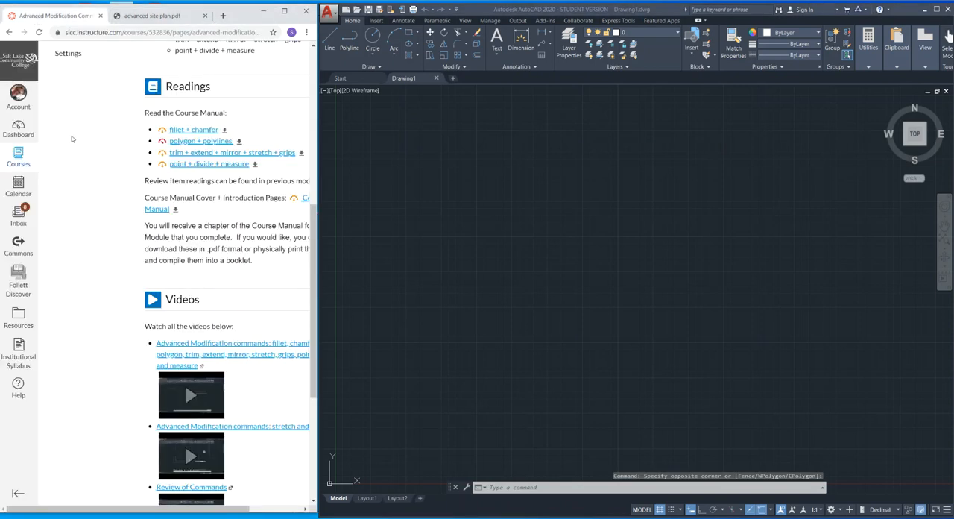
{"action": "scroll", "coordinate": [116, 196], "scroll_direction": "up", "scroll_amount": 1}
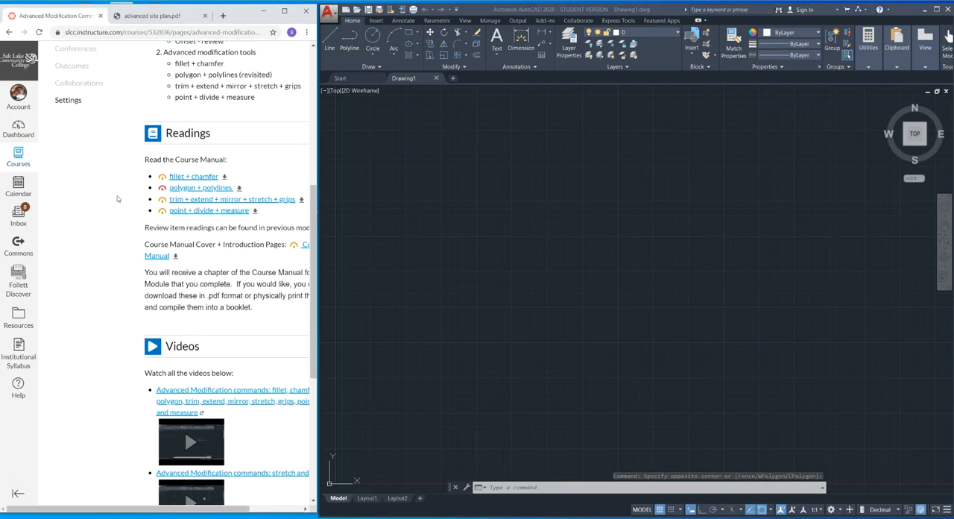
{"action": "scroll", "coordinate": [117, 198], "scroll_direction": "up", "scroll_amount": 3}
{"action": "scroll", "coordinate": [86, 127], "scroll_direction": "up", "scroll_amount": 4}
{"action": "left_click", "coordinate": [68, 125]}
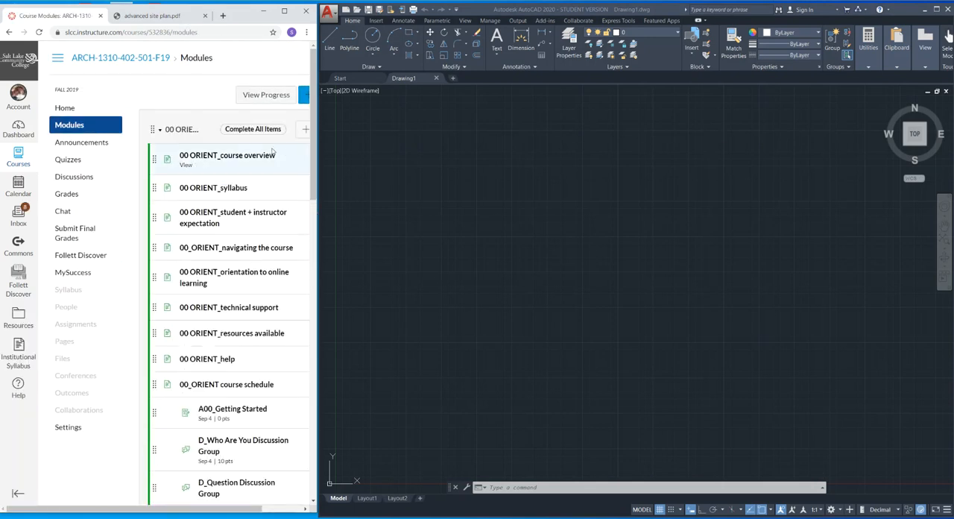
Maximize the browser window, expand the 05 LAYERS module and open its 05_LAYERS page.
{"action": "scroll", "coordinate": [258, 175], "scroll_direction": "down", "scroll_amount": 6}
{"action": "scroll", "coordinate": [249, 184], "scroll_direction": "down", "scroll_amount": 1}
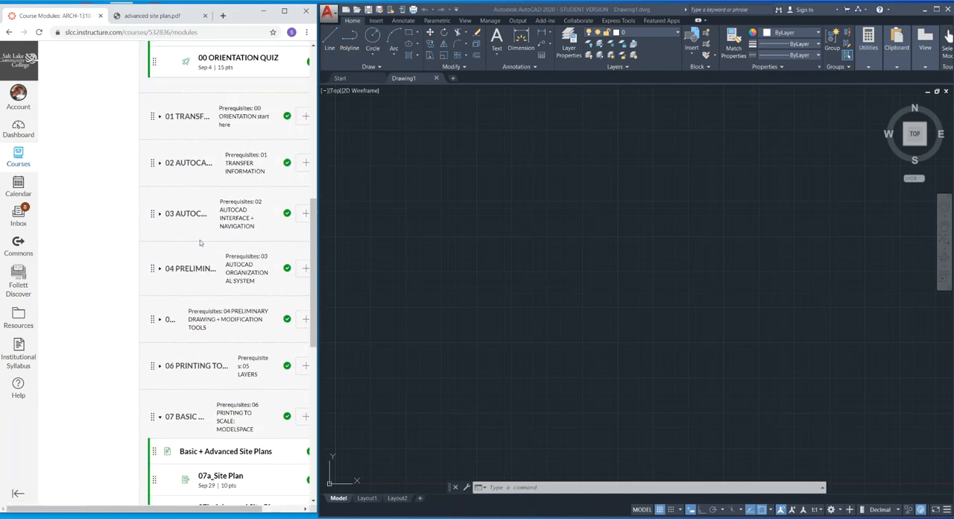
{"action": "left_click", "coordinate": [284, 10]}
{"action": "left_click", "coordinate": [192, 223]}
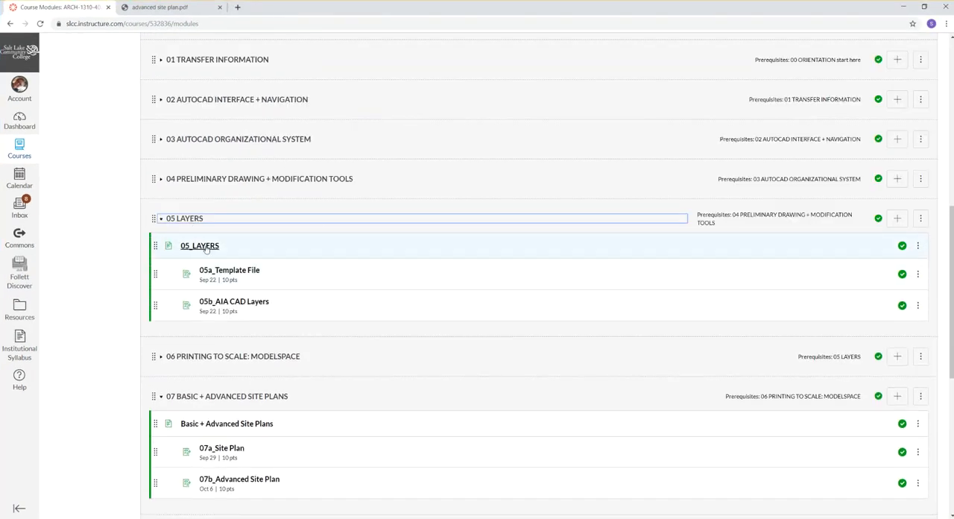
{"action": "left_click", "coordinate": [207, 248]}
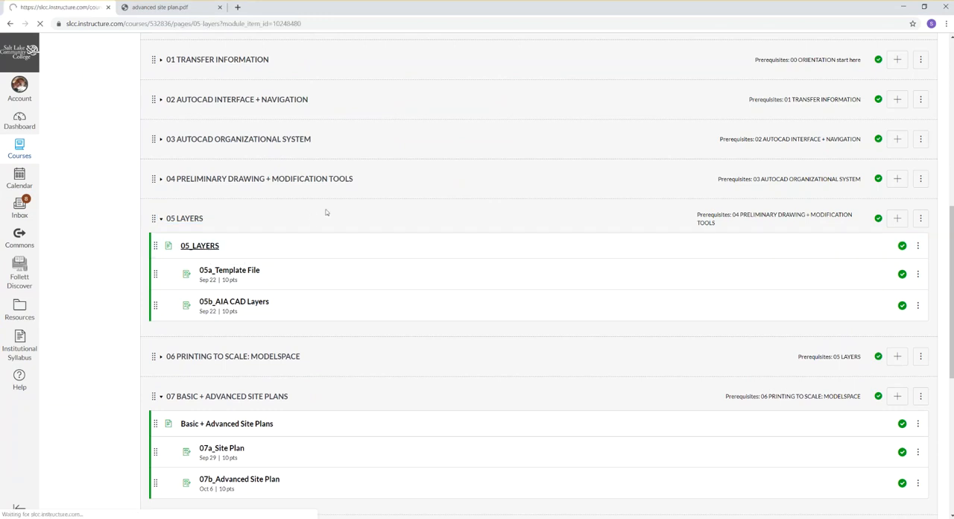
Download the Layers reading from the Layers module page and open the PDF.
{"action": "scroll", "coordinate": [298, 215], "scroll_direction": "down", "scroll_amount": 1}
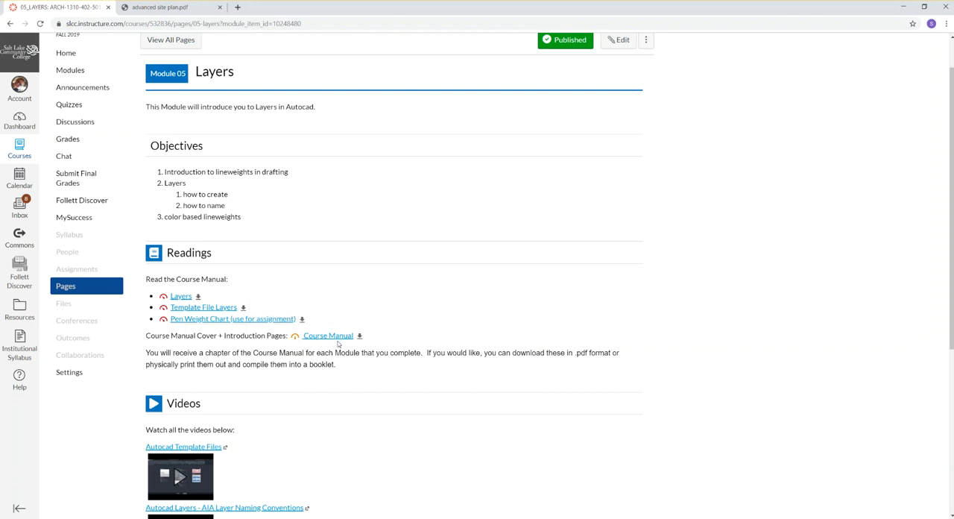
{"action": "left_click", "coordinate": [181, 298]}
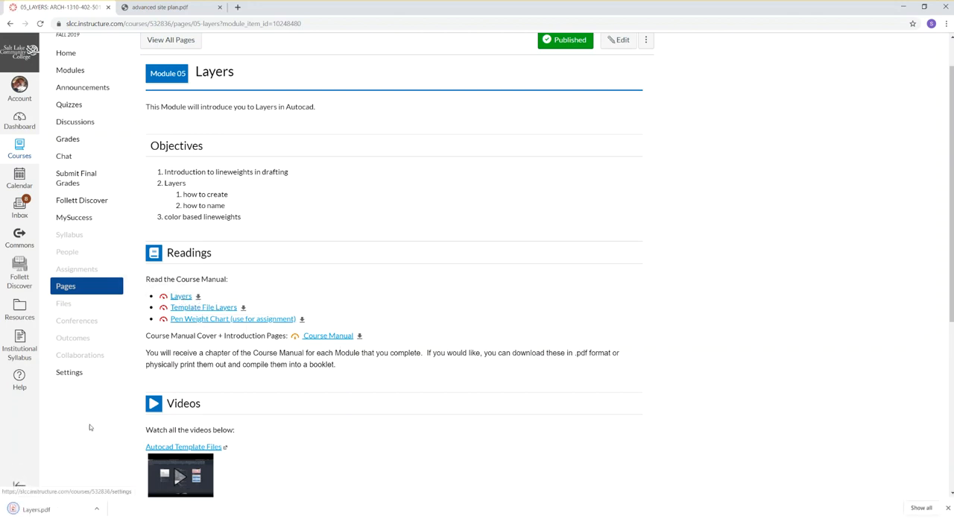
{"action": "left_click", "coordinate": [88, 511]}
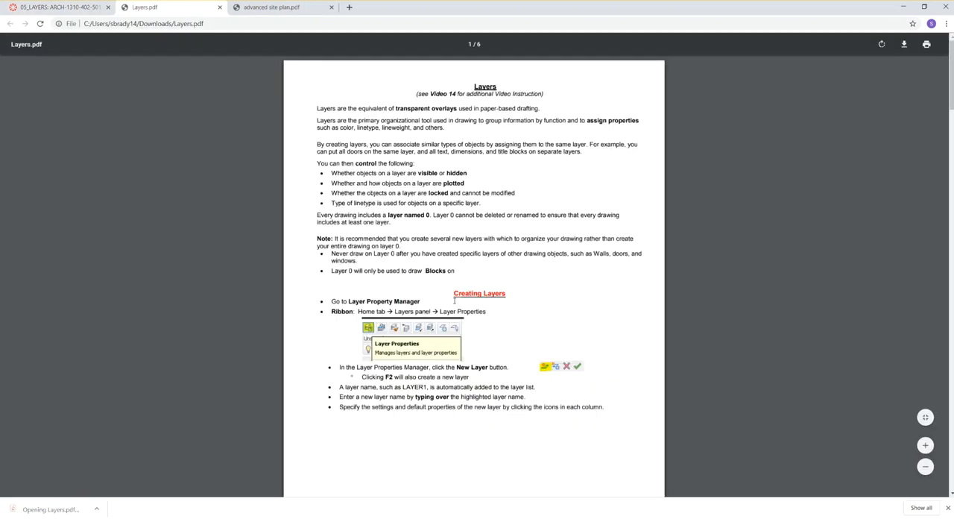
Read through Layers.pdf on creating layers, their colors and linetypes, and changing objects' layers, and close the document.
{"action": "scroll", "coordinate": [454, 301], "scroll_direction": "down", "scroll_amount": 8}
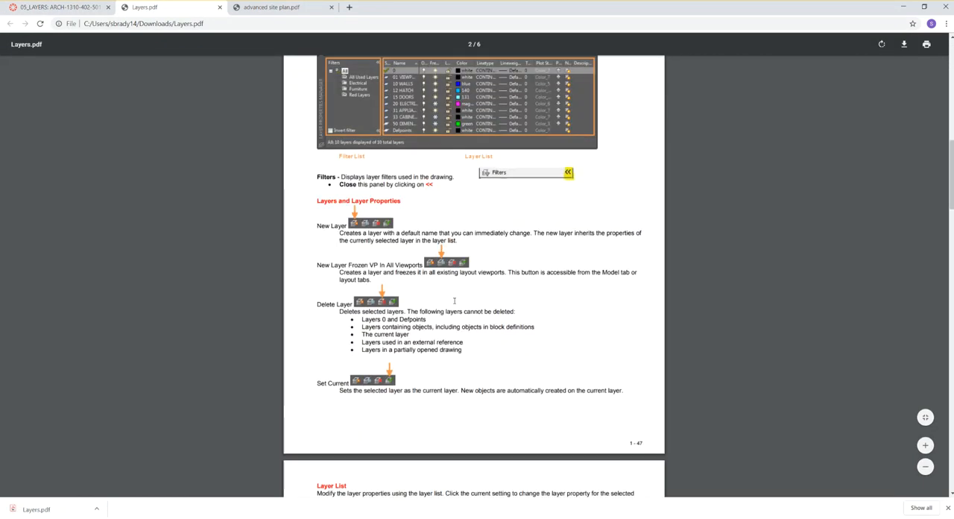
{"action": "scroll", "coordinate": [454, 300], "scroll_direction": "down", "scroll_amount": 11}
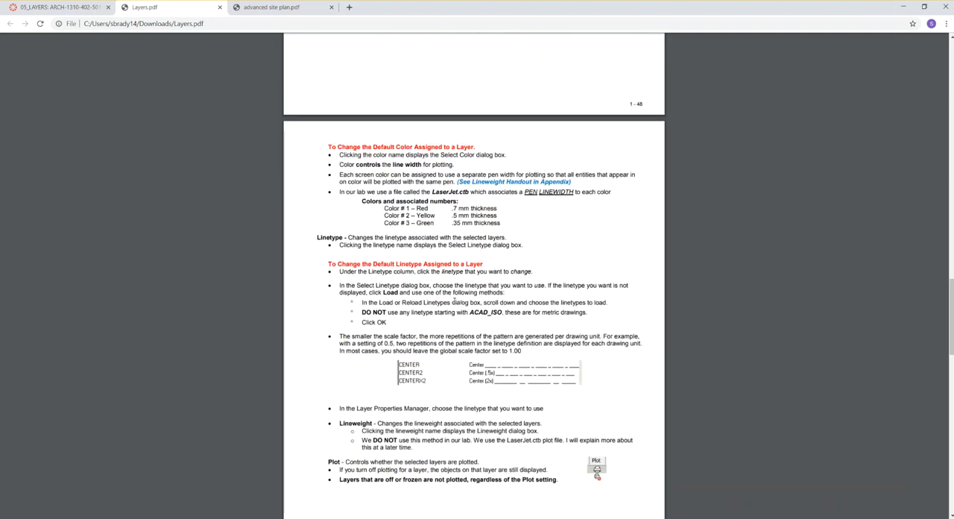
{"action": "scroll", "coordinate": [454, 300], "scroll_direction": "down", "scroll_amount": 7}
{"action": "scroll", "coordinate": [454, 300], "scroll_direction": "down", "scroll_amount": 6}
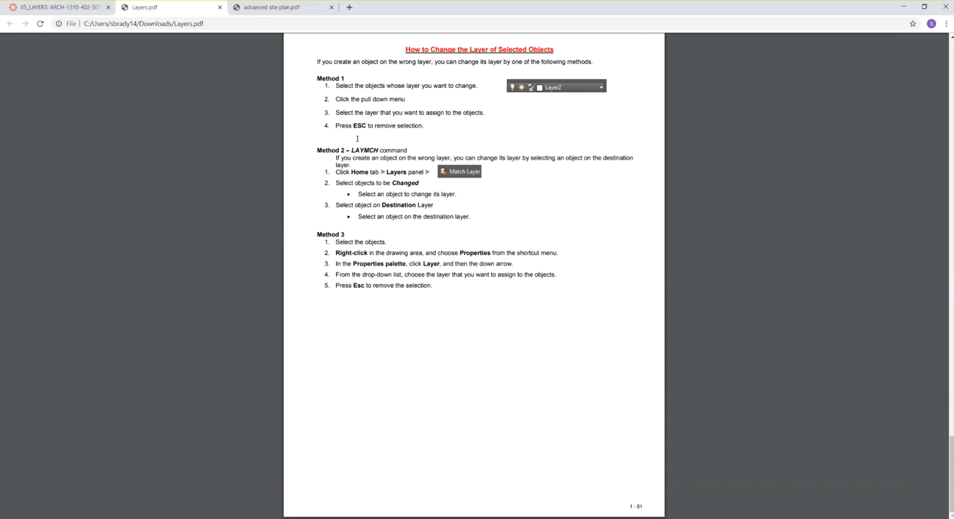
{"action": "left_click", "coordinate": [219, 6]}
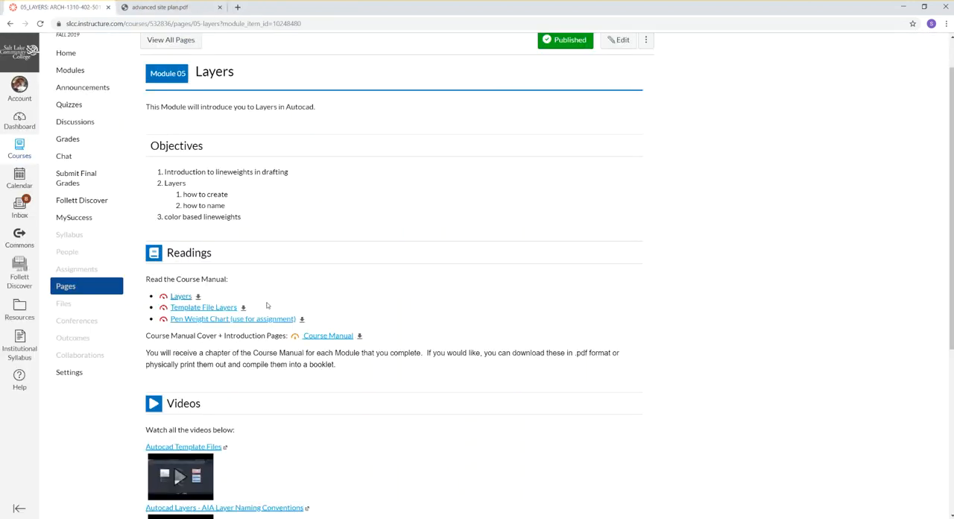
Open the 05b_AIA CAD Layers assignment, download AIACadlayerMethodolgy.pdf and open it.
{"action": "scroll", "coordinate": [267, 305], "scroll_direction": "down", "scroll_amount": 4}
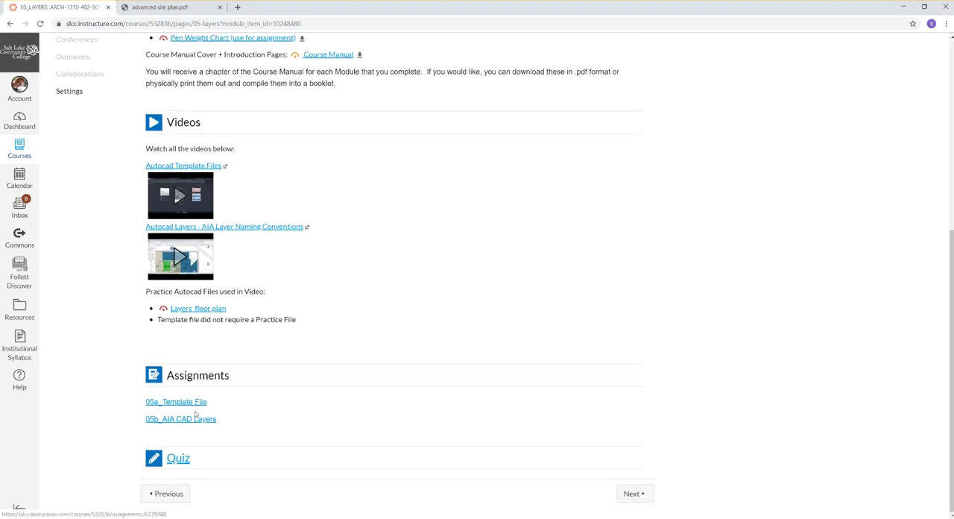
{"action": "left_click", "coordinate": [182, 419]}
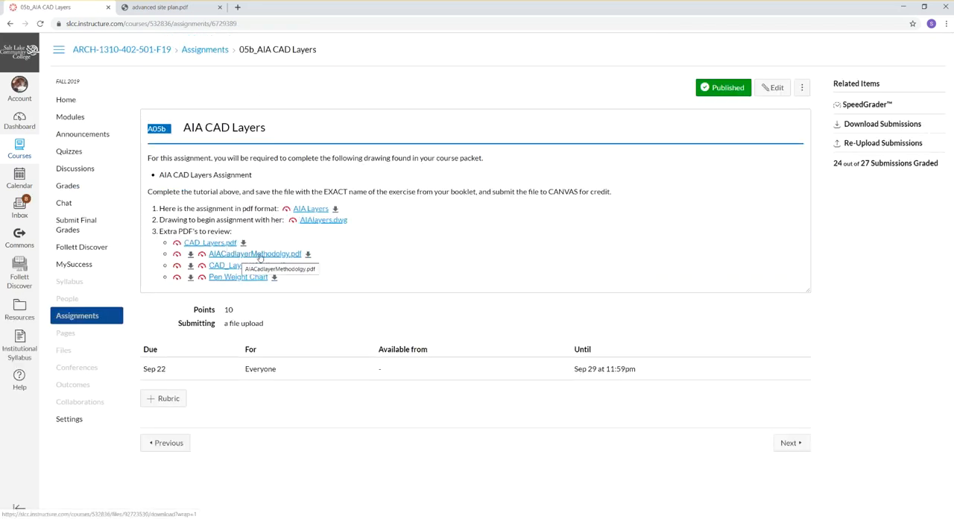
{"action": "left_click", "coordinate": [260, 254]}
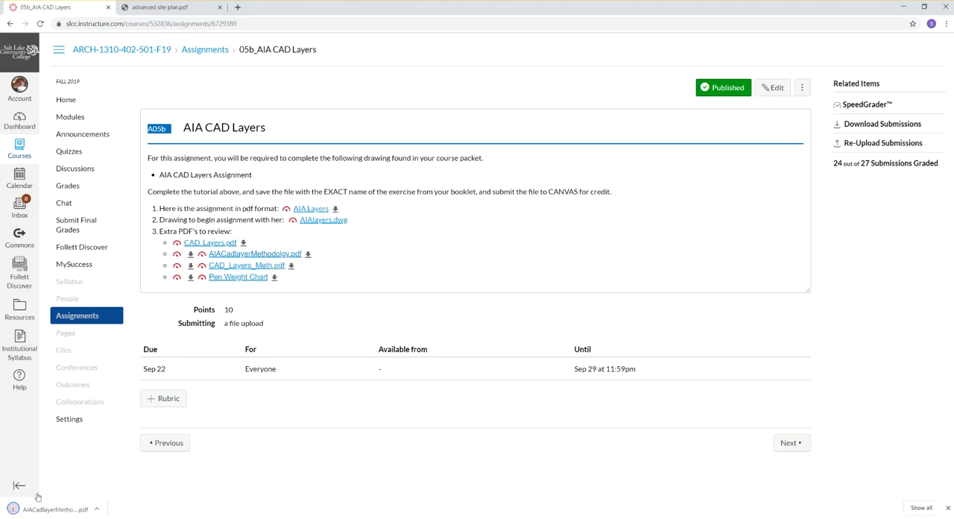
{"action": "left_click", "coordinate": [46, 508]}
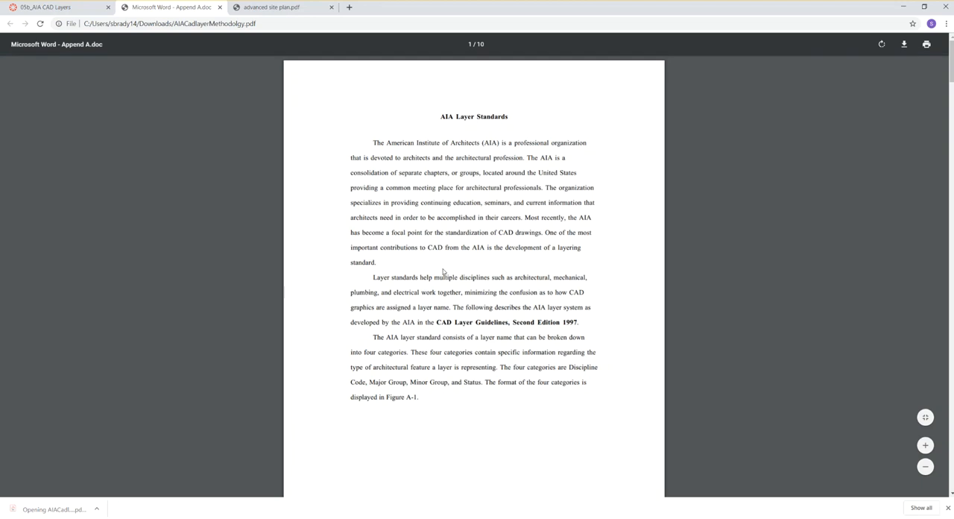
Read through AIACadlayerMethodolgy.pdf on discipline codes, major and minor groups, annotation layers and typical layer examples, and close it.
{"action": "scroll", "coordinate": [443, 271], "scroll_direction": "down", "scroll_amount": 15}
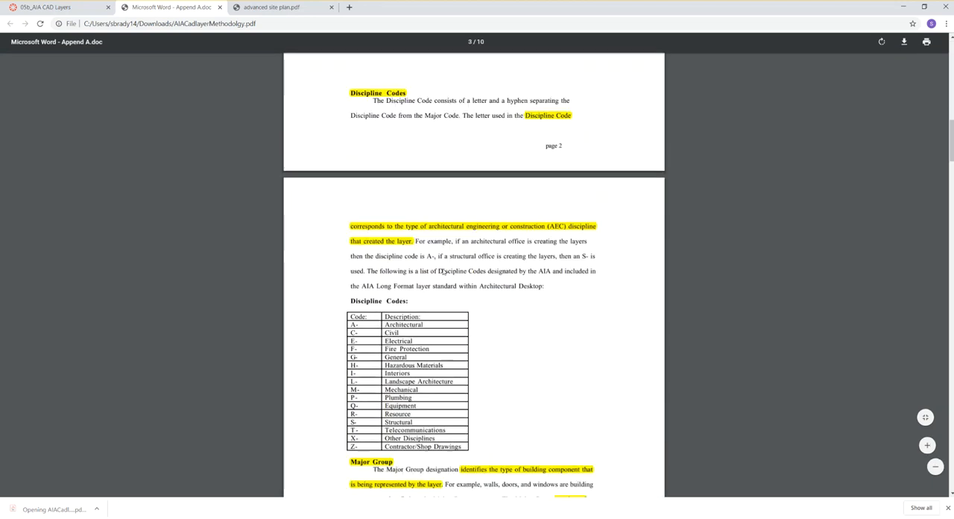
{"action": "scroll", "coordinate": [443, 271], "scroll_direction": "down", "scroll_amount": 6}
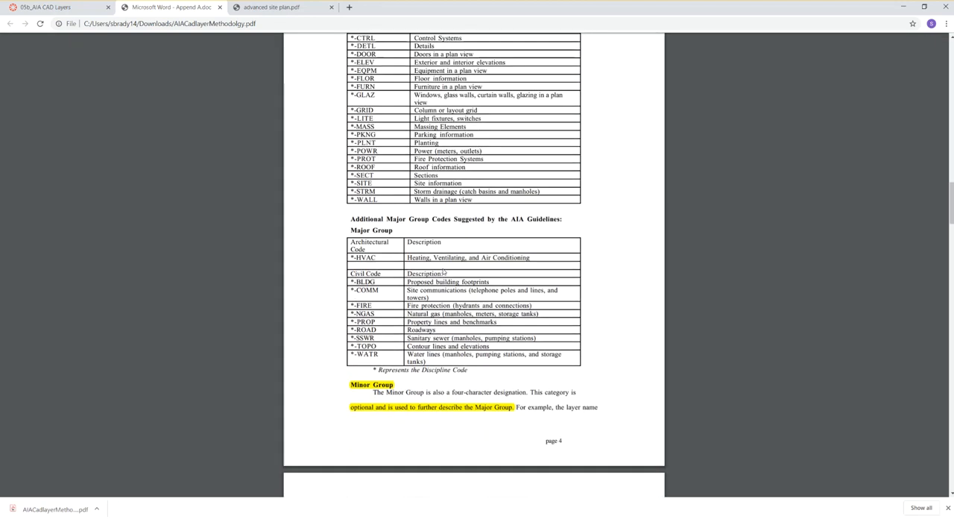
{"action": "scroll", "coordinate": [442, 272], "scroll_direction": "down", "scroll_amount": 6}
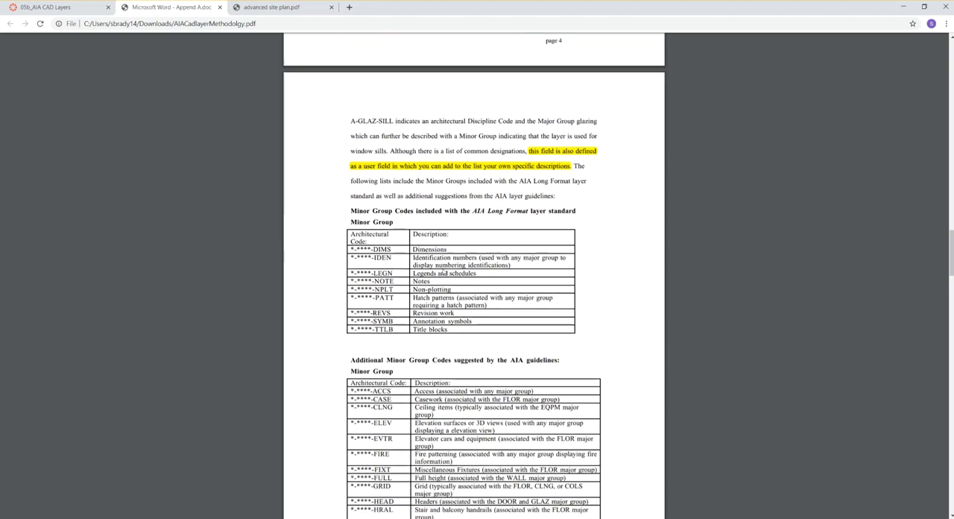
{"action": "scroll", "coordinate": [443, 271], "scroll_direction": "down", "scroll_amount": 10}
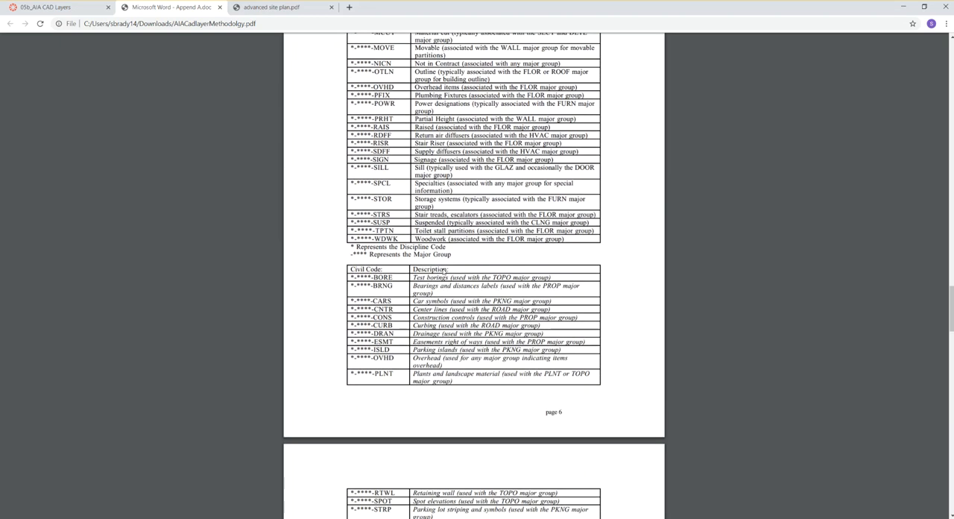
{"action": "scroll", "coordinate": [443, 271], "scroll_direction": "down", "scroll_amount": 20}
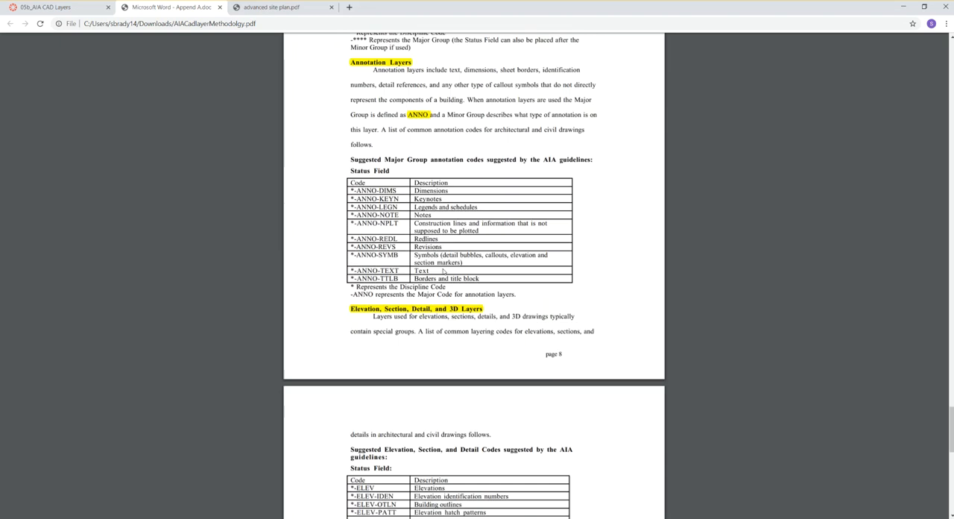
{"action": "scroll", "coordinate": [443, 271], "scroll_direction": "up", "scroll_amount": 6}
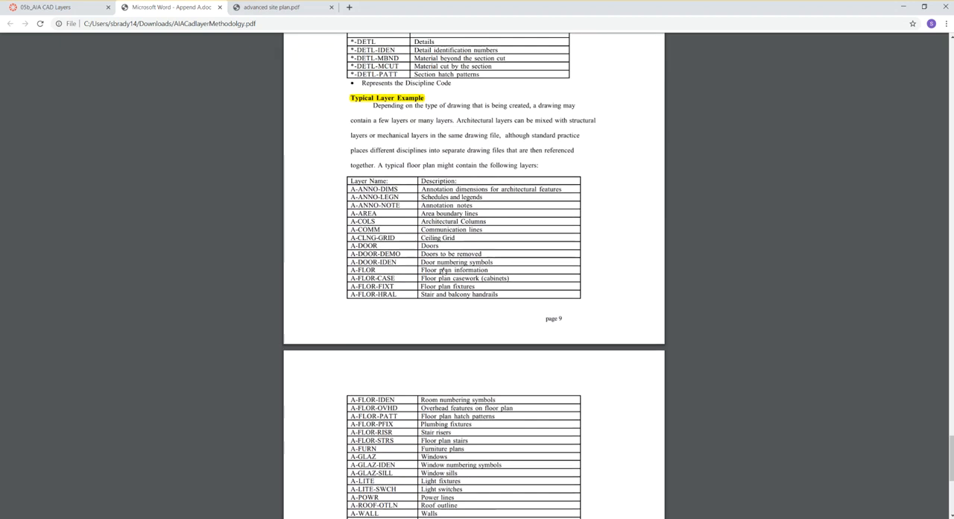
{"action": "scroll", "coordinate": [443, 272], "scroll_direction": "up", "scroll_amount": 2}
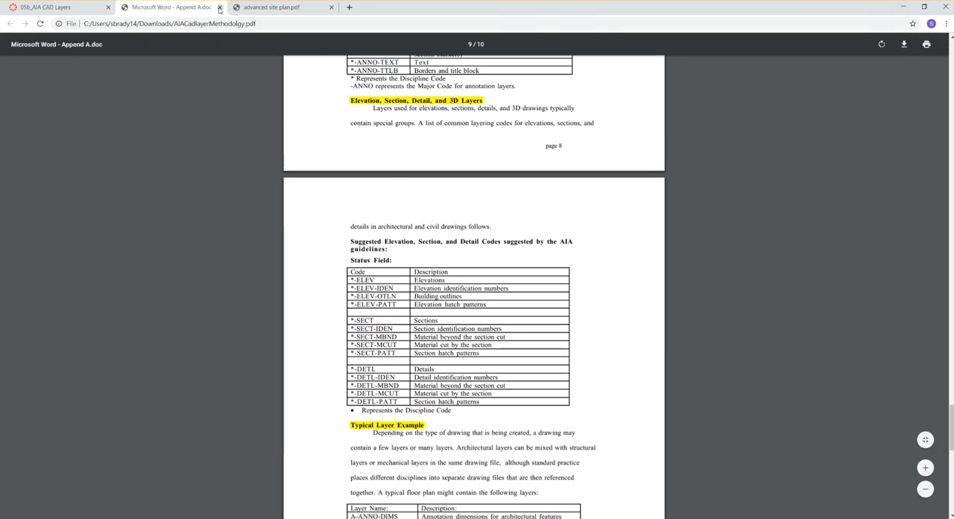
{"action": "left_click", "coordinate": [219, 7]}
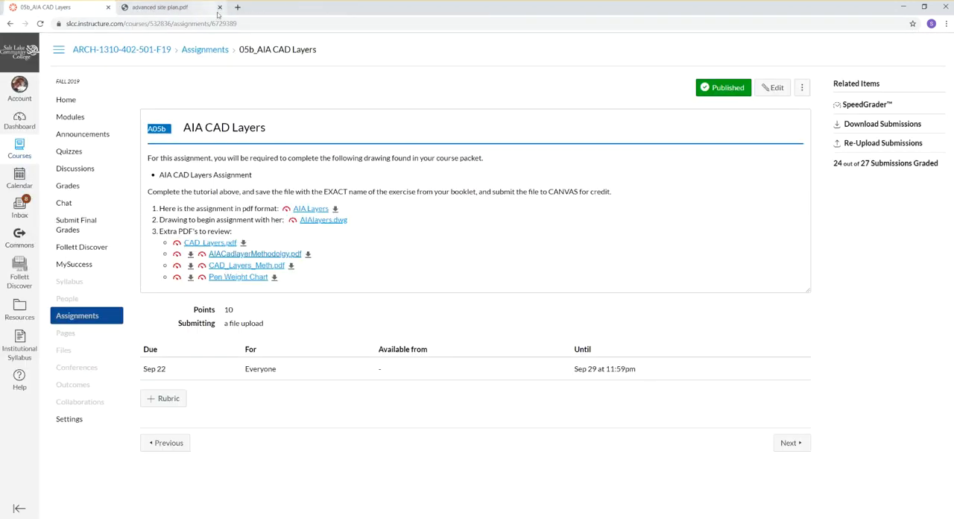
Download and open CAD_Layers_Meth.pdf, skim its layer naming rules and return to the 05b_AIA CAD Layers assignment.
{"action": "left_click", "coordinate": [240, 269]}
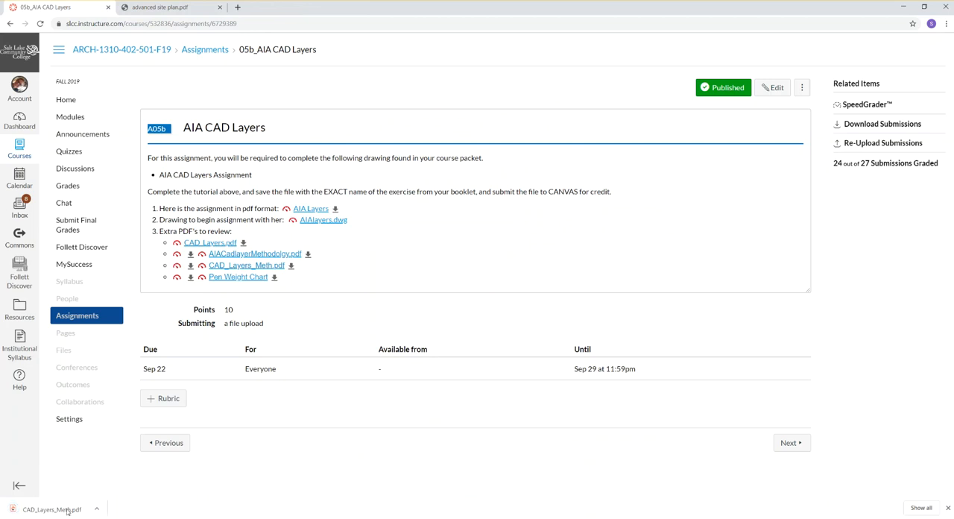
{"action": "left_click", "coordinate": [52, 510]}
{"action": "scroll", "coordinate": [506, 329], "scroll_direction": "down", "scroll_amount": 3}
{"action": "scroll", "coordinate": [506, 328], "scroll_direction": "down", "scroll_amount": 5}
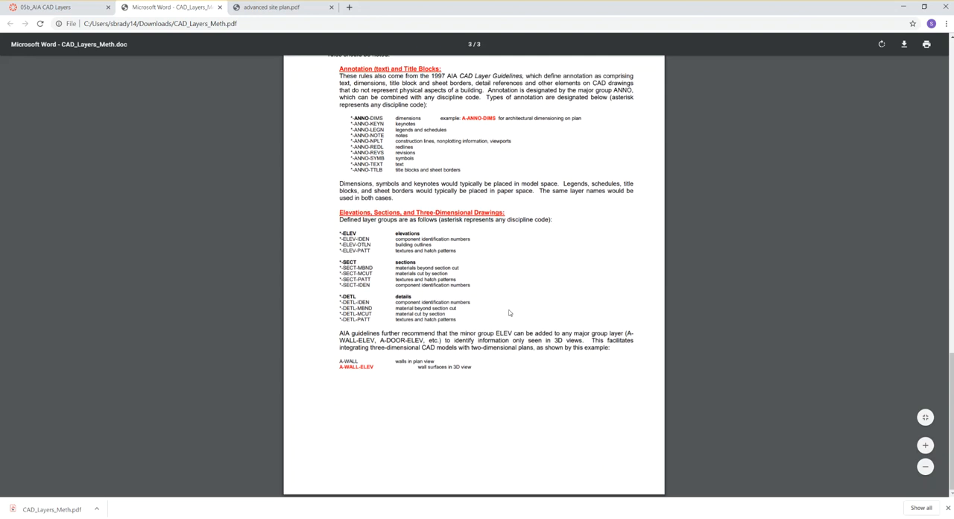
{"action": "scroll", "coordinate": [510, 313], "scroll_direction": "up", "scroll_amount": 4}
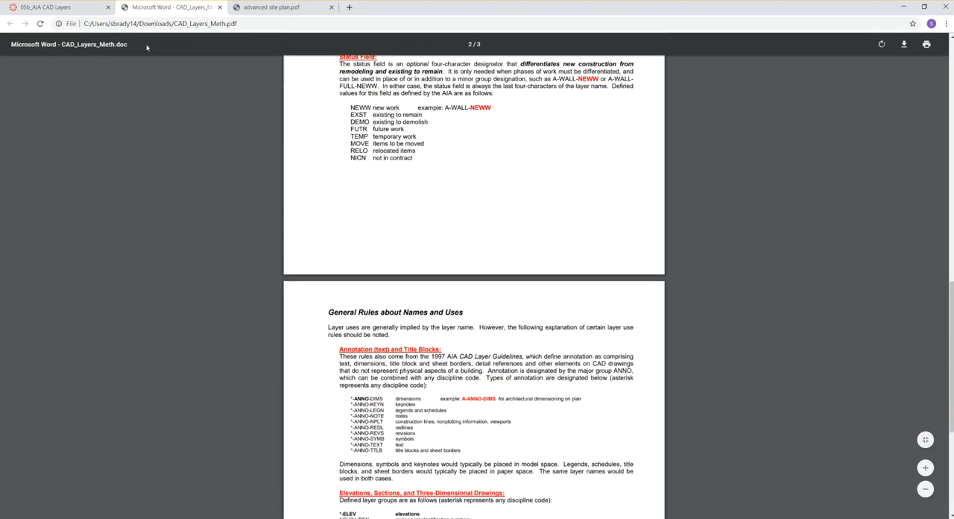
{"action": "left_click", "coordinate": [60, 7]}
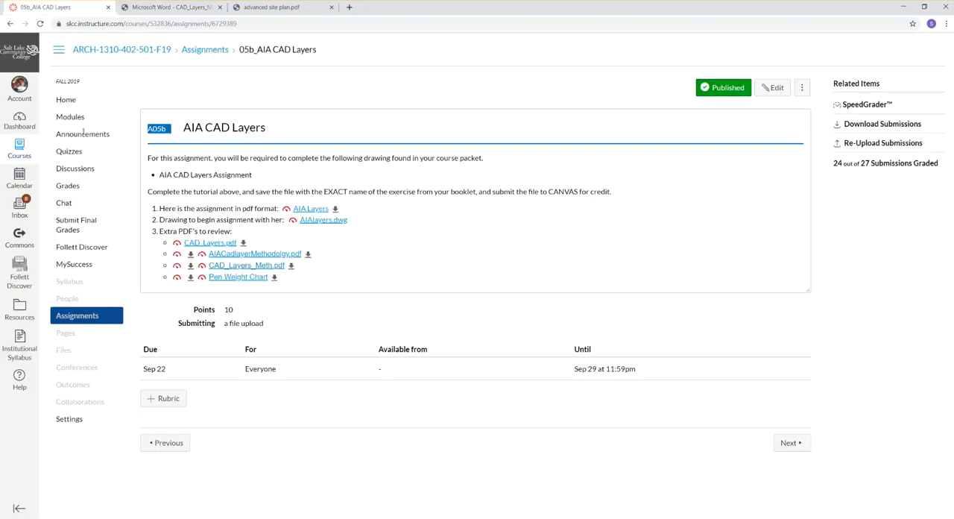
Open CAD_Layers.pdf from the assignment, go to the Civil layer list and search the document for "property".
{"action": "left_click", "coordinate": [215, 243]}
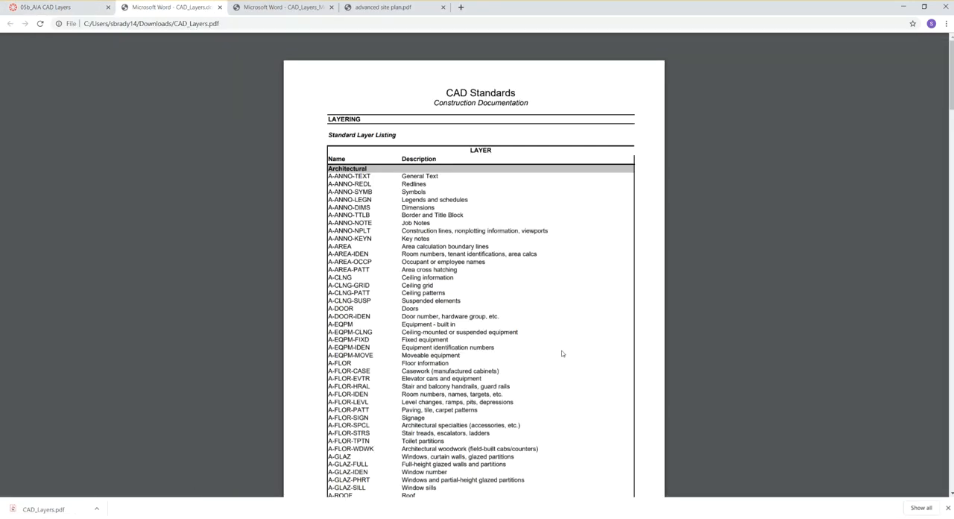
{"action": "scroll", "coordinate": [559, 355], "scroll_direction": "down", "scroll_amount": 6}
{"action": "scroll", "coordinate": [544, 357], "scroll_direction": "down", "scroll_amount": 2}
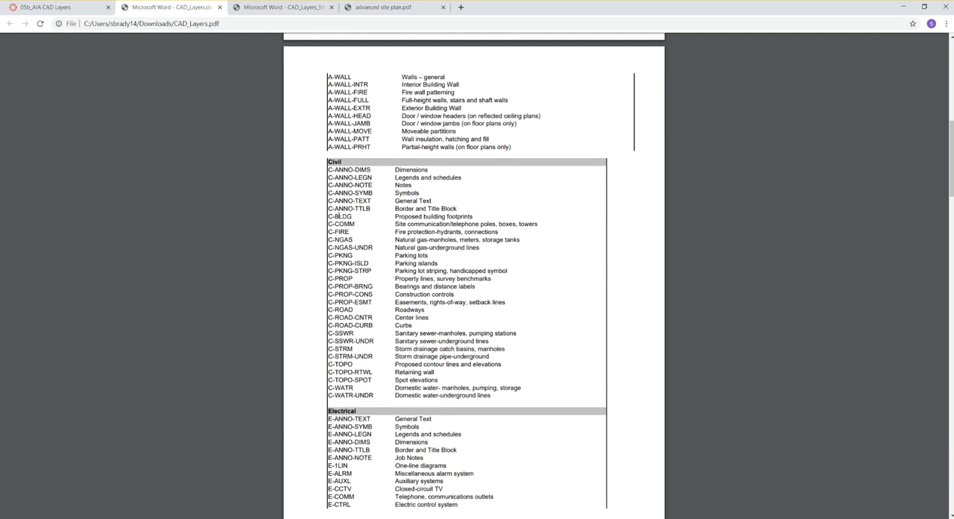
{"action": "key", "text": "ctrl+f"}
{"action": "type", "text": "p"}
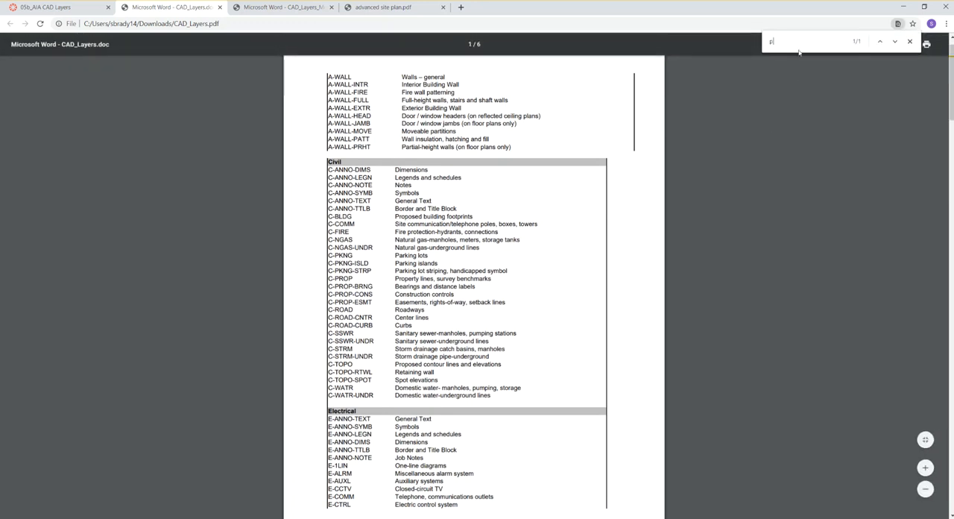
{"action": "type", "text": "roperty"}
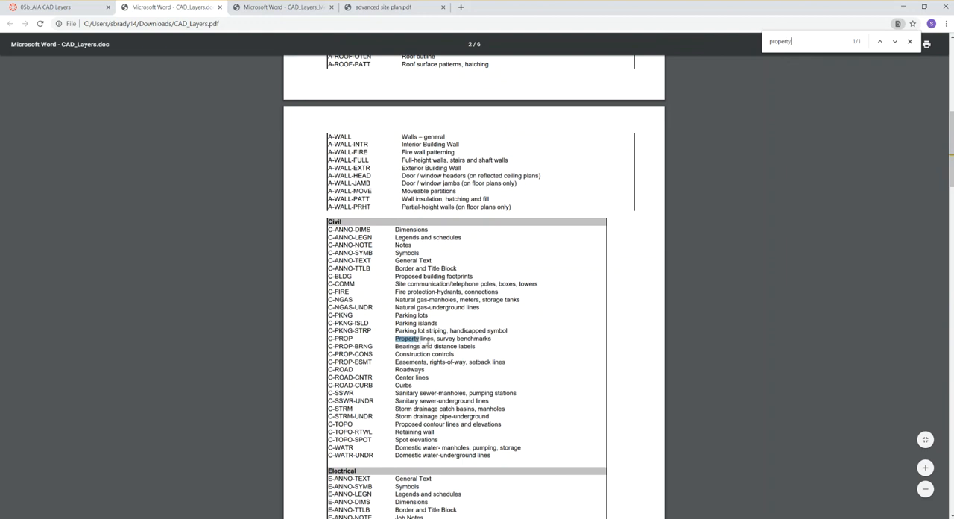
{"action": "left_click", "coordinate": [909, 42]}
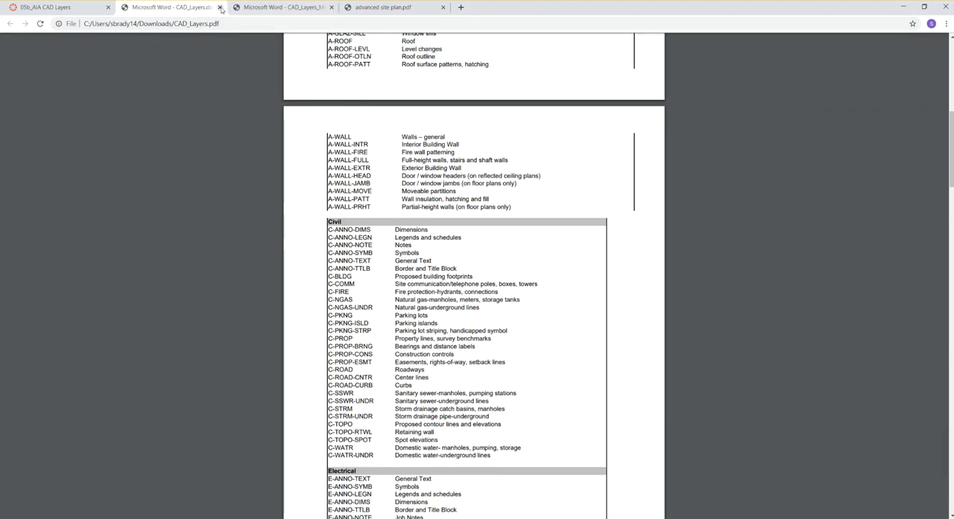
Return to the 05b_AIA CAD Layers assignment and close the three open PDF documents.
{"action": "left_click", "coordinate": [84, 7]}
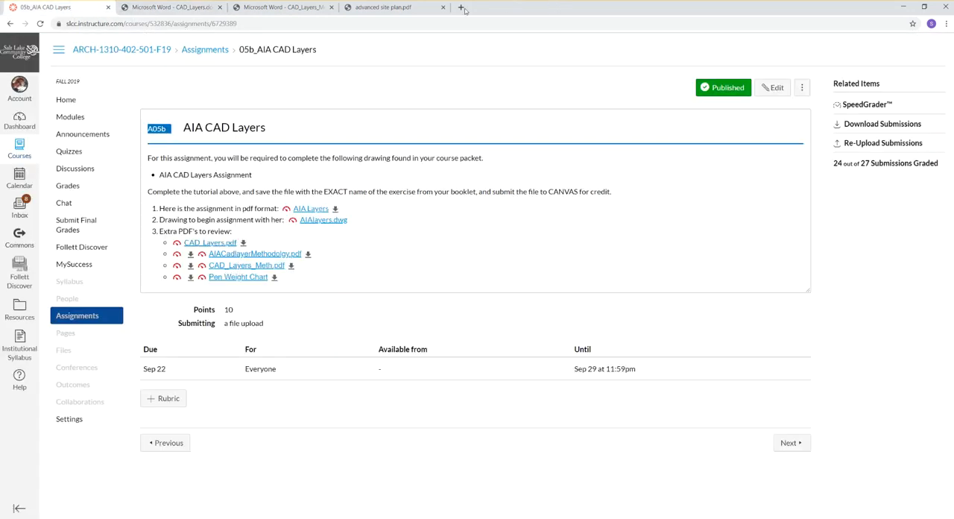
{"action": "left_click", "coordinate": [219, 7]}
{"action": "left_click", "coordinate": [219, 7]}
{"action": "left_click", "coordinate": [219, 7]}
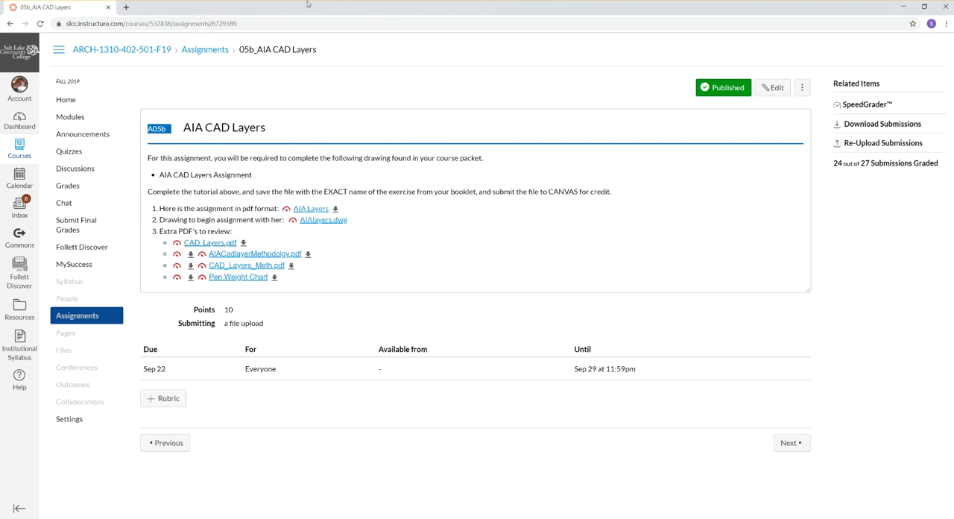
{"action": "double_click", "coordinate": [307, 4]}
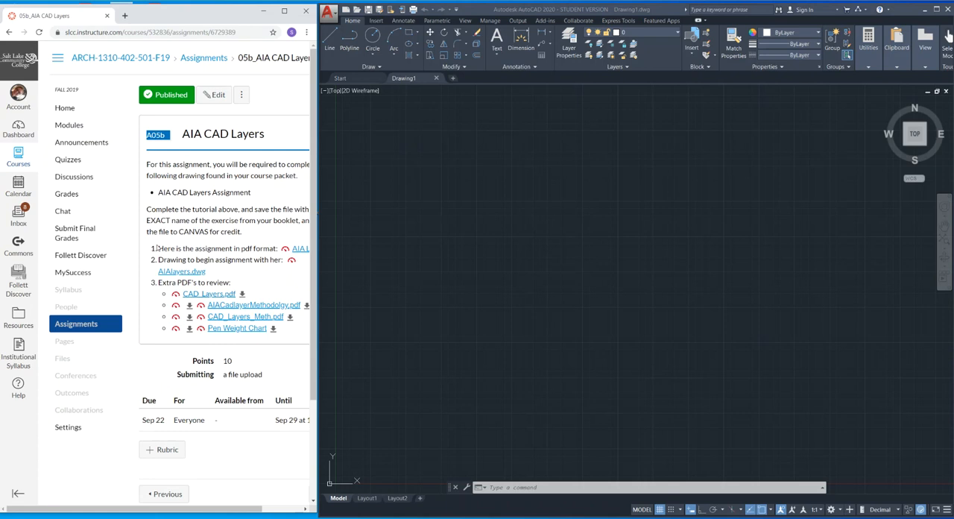
{"action": "double_click", "coordinate": [238, 12]}
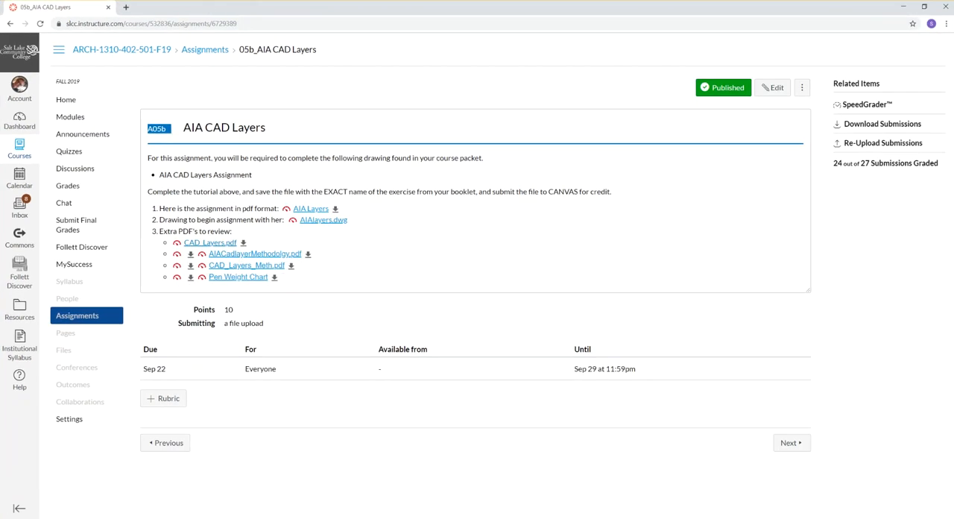
{"action": "mouse_move", "coordinate": [310, 518]}
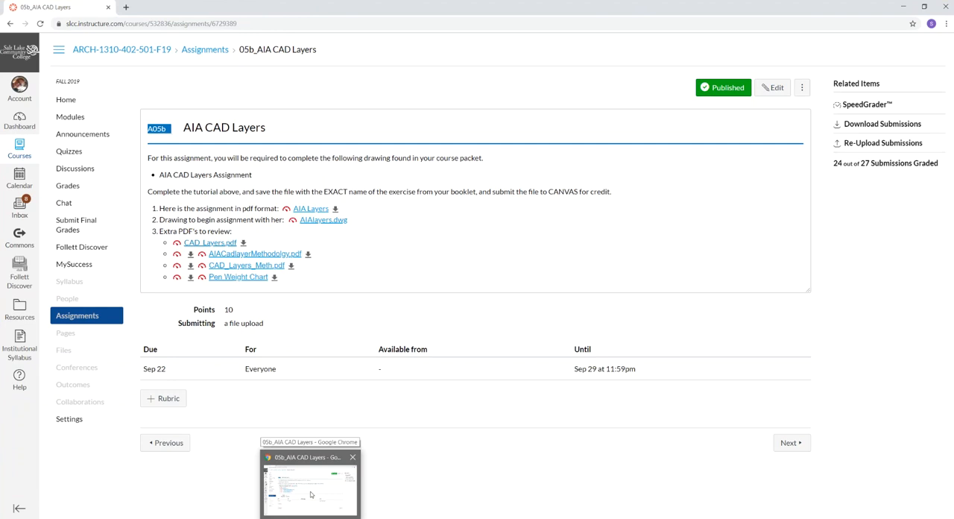
From the course modules, open the 07b_Advanced Site Plan assignment, and download and preview its Advanced Site Plan PDF.
{"action": "left_click", "coordinate": [61, 120]}
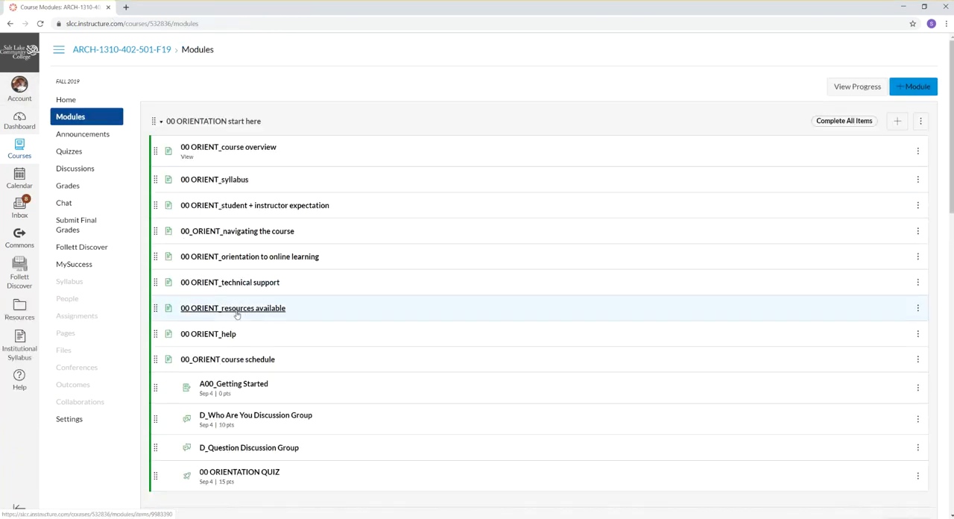
{"action": "scroll", "coordinate": [237, 315], "scroll_direction": "down", "scroll_amount": 6}
{"action": "scroll", "coordinate": [237, 313], "scroll_direction": "down", "scroll_amount": 3}
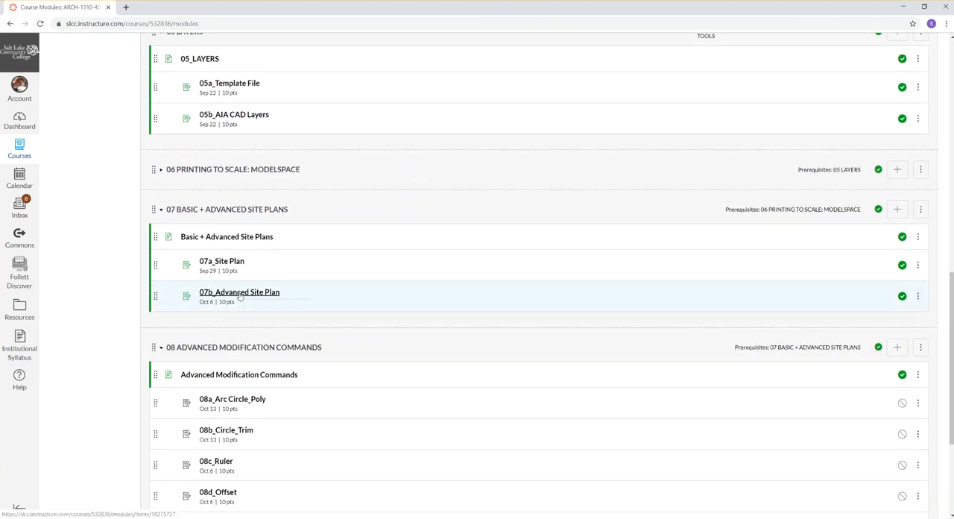
{"action": "left_click", "coordinate": [239, 293]}
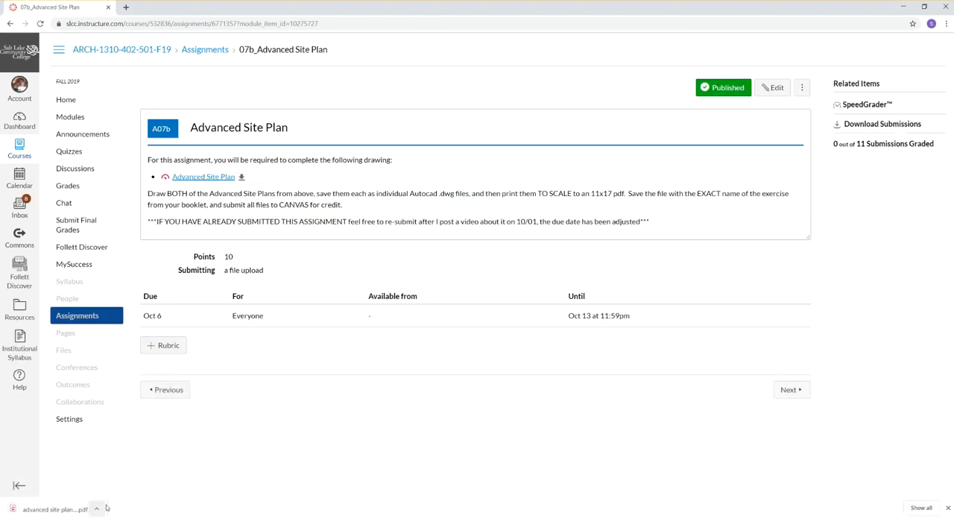
{"action": "left_click", "coordinate": [241, 176]}
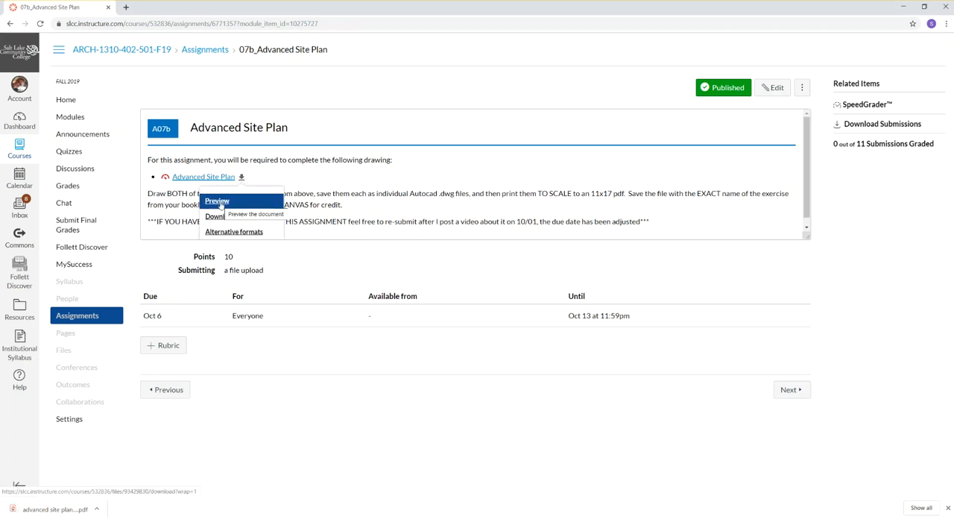
{"action": "left_click", "coordinate": [218, 202]}
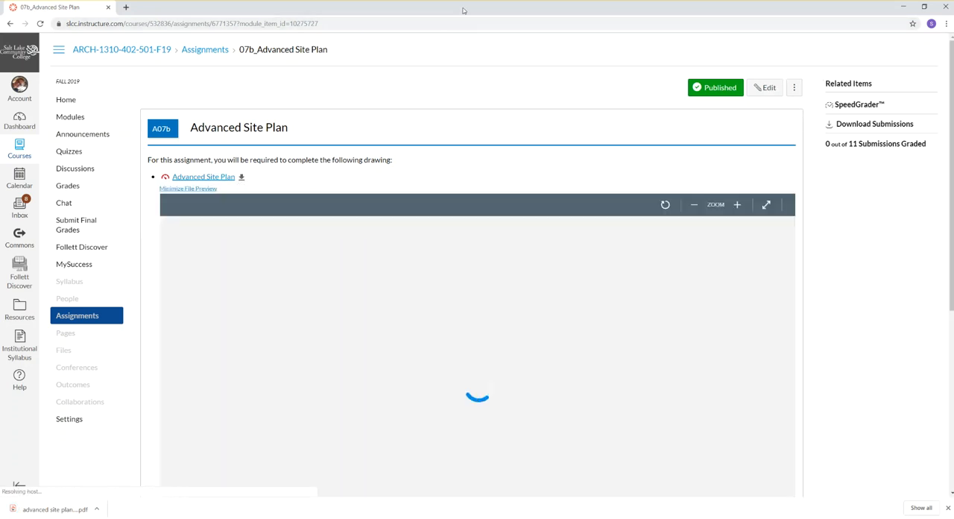
Restore the browser window beside AutoCAD, open the downloaded advanced site plan PDF and enlarge its first drawing.
{"action": "double_click", "coordinate": [463, 10]}
{"action": "scroll", "coordinate": [221, 300], "scroll_direction": "down", "scroll_amount": 2}
{"action": "scroll", "coordinate": [237, 356], "scroll_direction": "up", "scroll_amount": 2}
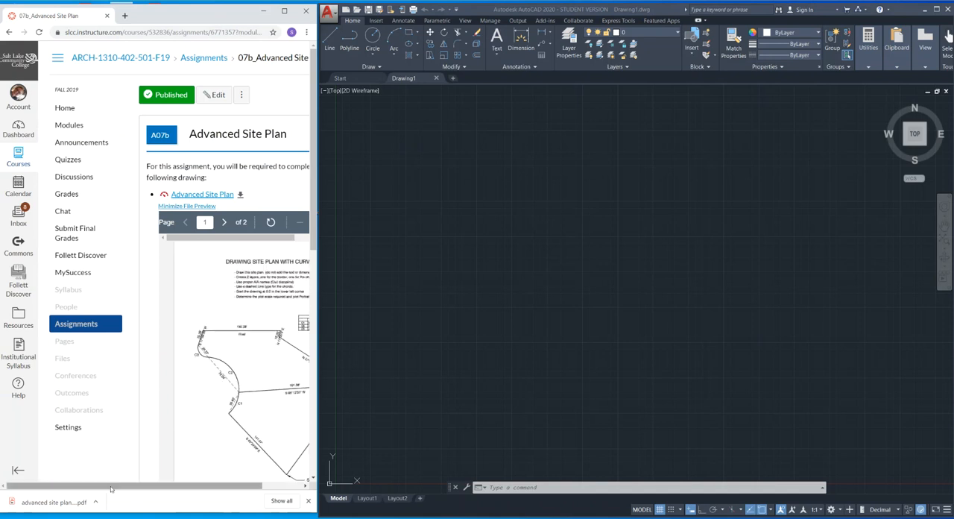
{"action": "left_click", "coordinate": [55, 502]}
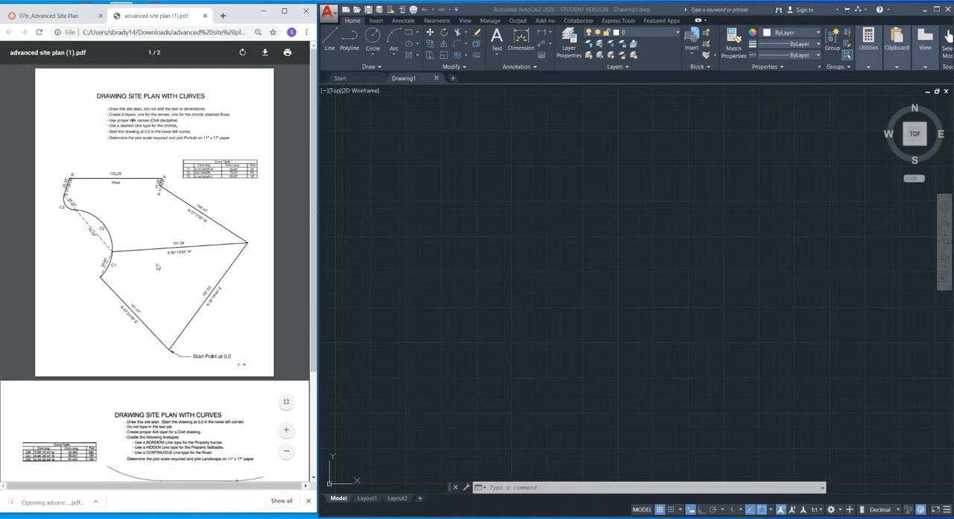
{"action": "scroll", "coordinate": [141, 195], "scroll_direction": "up", "scroll_amount": 3, "text": "ctrl"}
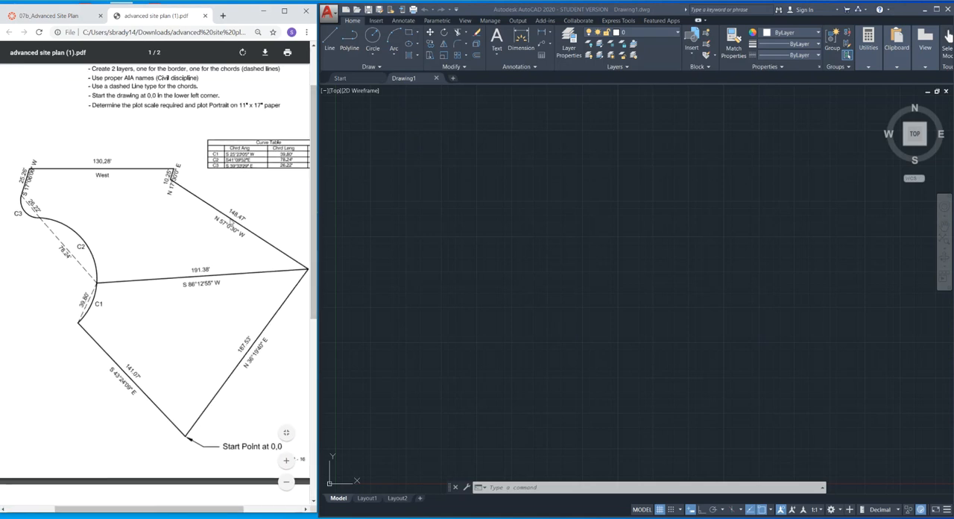
Switch to AutoCAD, open the Layer Properties Manager and enlarge it.
{"action": "left_click", "coordinate": [618, 334]}
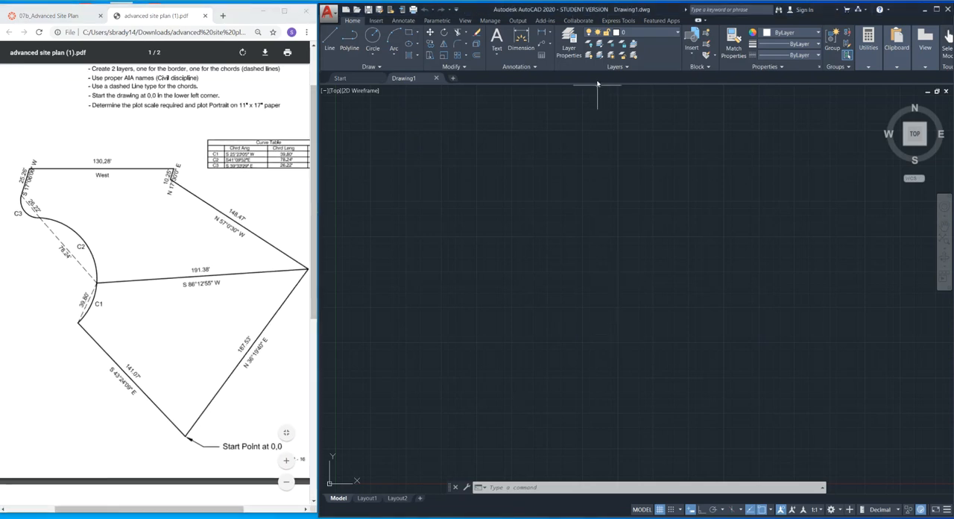
{"action": "left_click", "coordinate": [572, 50]}
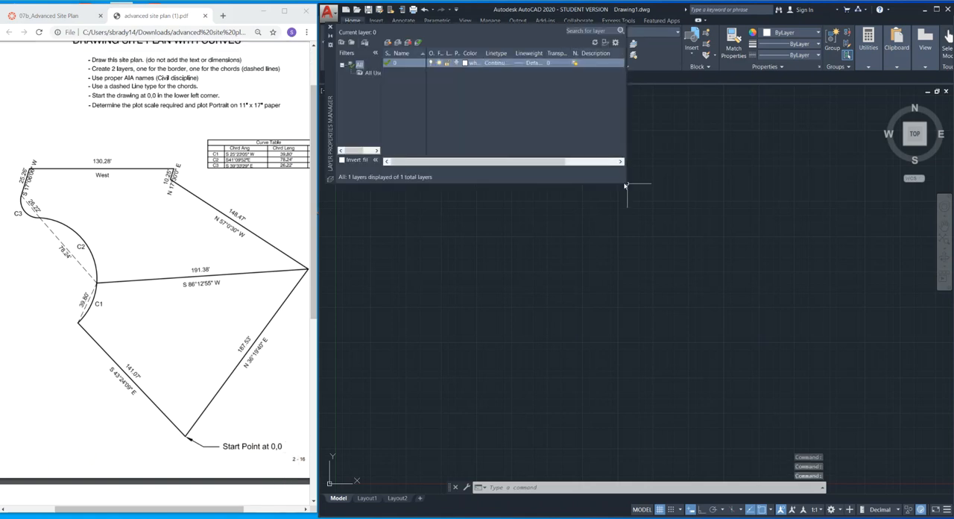
{"action": "left_click_drag", "start_coordinate": [627, 182], "coordinate": [689, 254]}
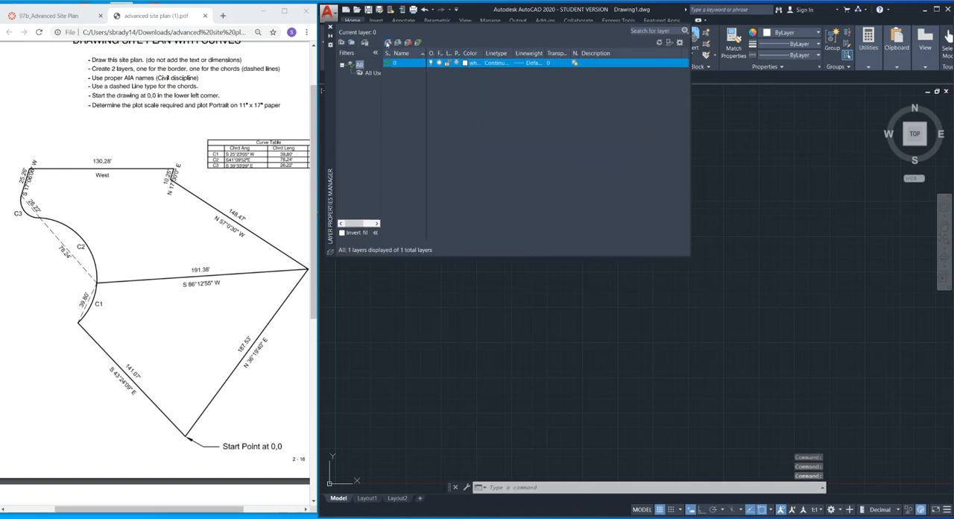
Create a red layer named C-PROP for the property boundary and widen the linetype column.
{"action": "left_click", "coordinate": [387, 42]}
{"action": "type", "text": "C"}
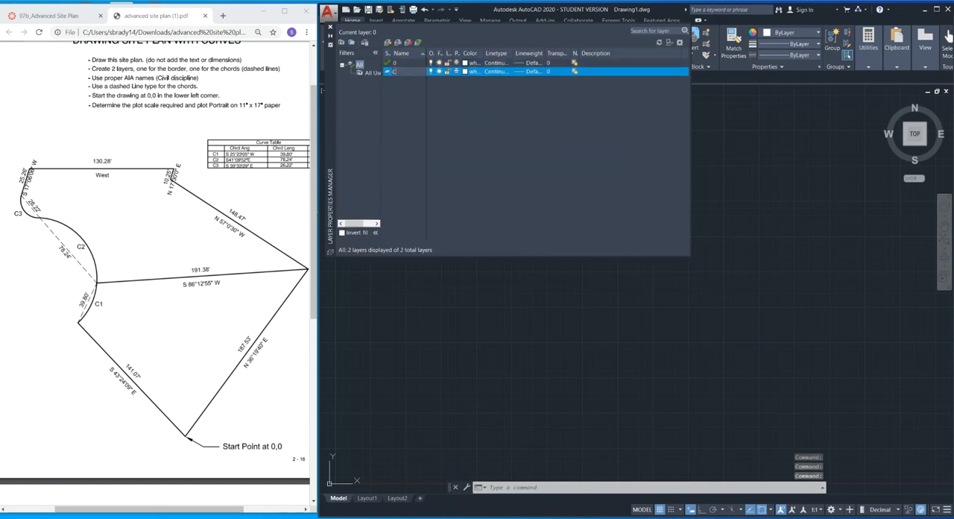
{"action": "type", "text": "-PROP"}
{"action": "left_click", "coordinate": [465, 72]}
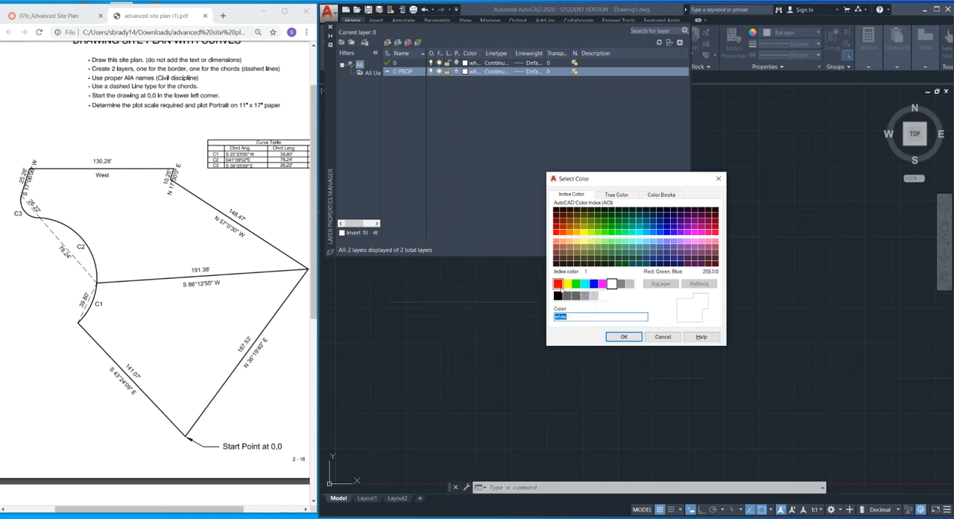
{"action": "left_click", "coordinate": [559, 285]}
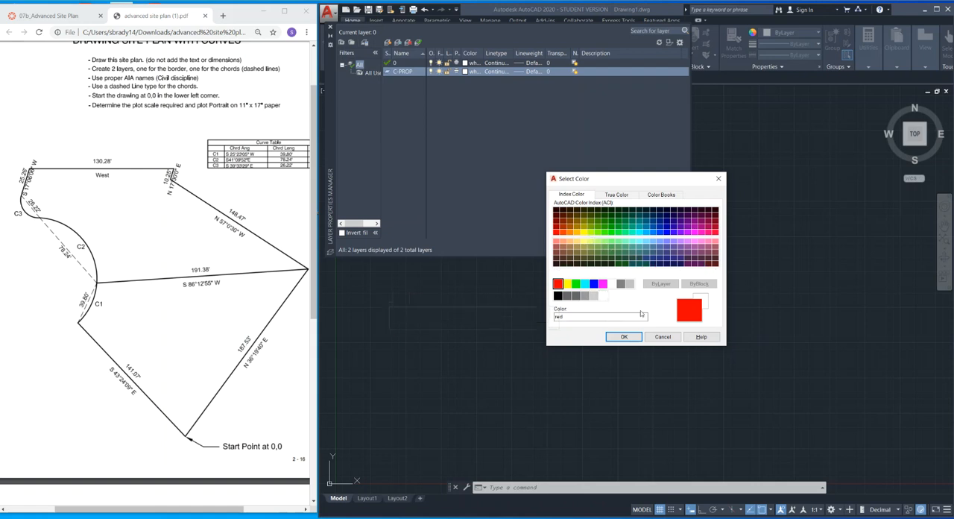
{"action": "left_click", "coordinate": [624, 336]}
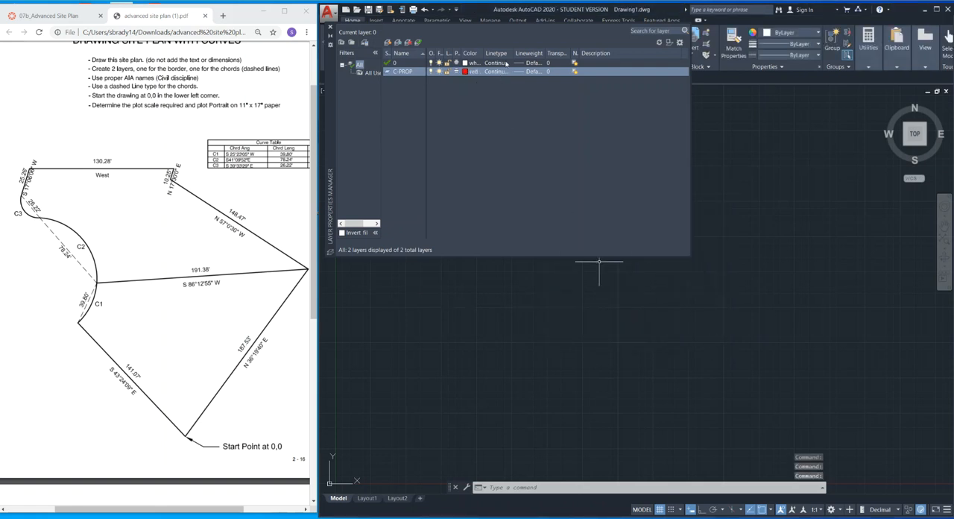
{"action": "left_click_drag", "start_coordinate": [512, 50], "coordinate": [537, 50]}
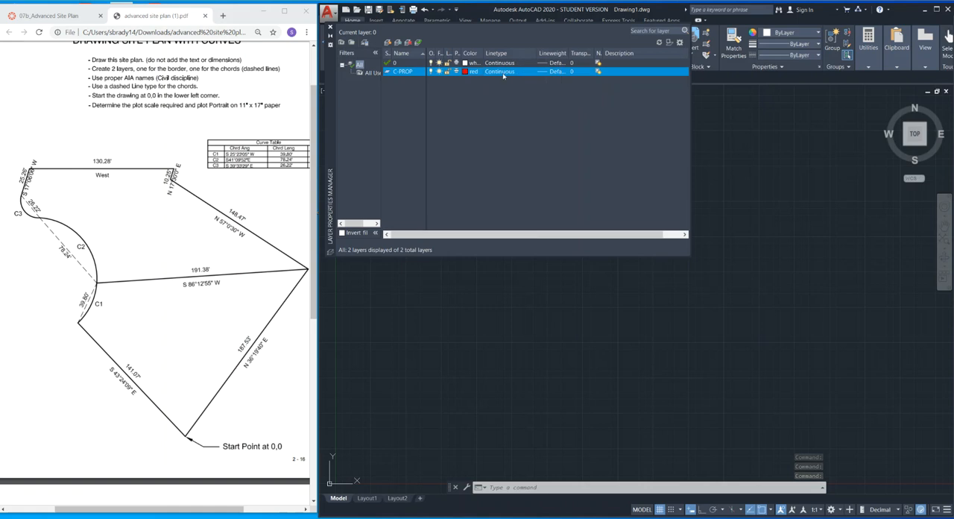
Create a second layer for the chords with a name beginning C-PROP-ES and set its color to cyan.
{"action": "left_click", "coordinate": [387, 42]}
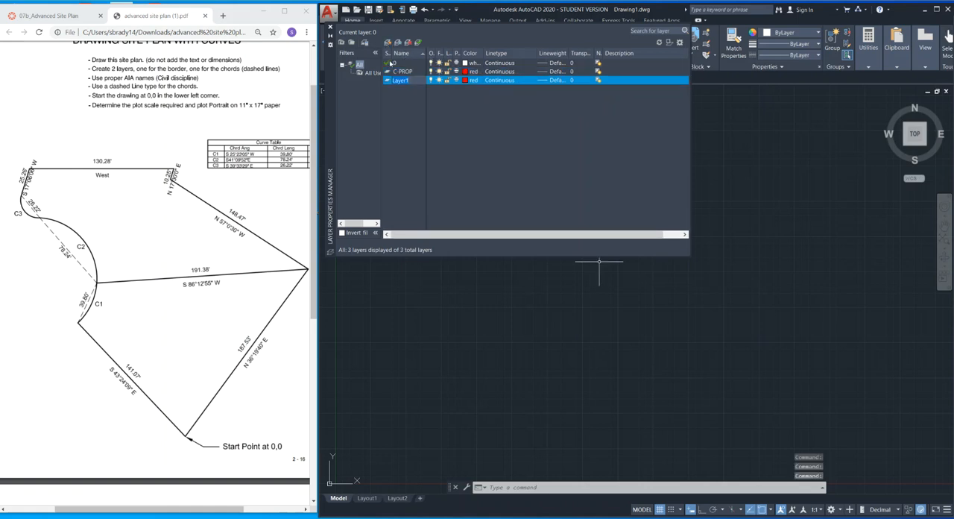
{"action": "type", "text": "C-PRO"}
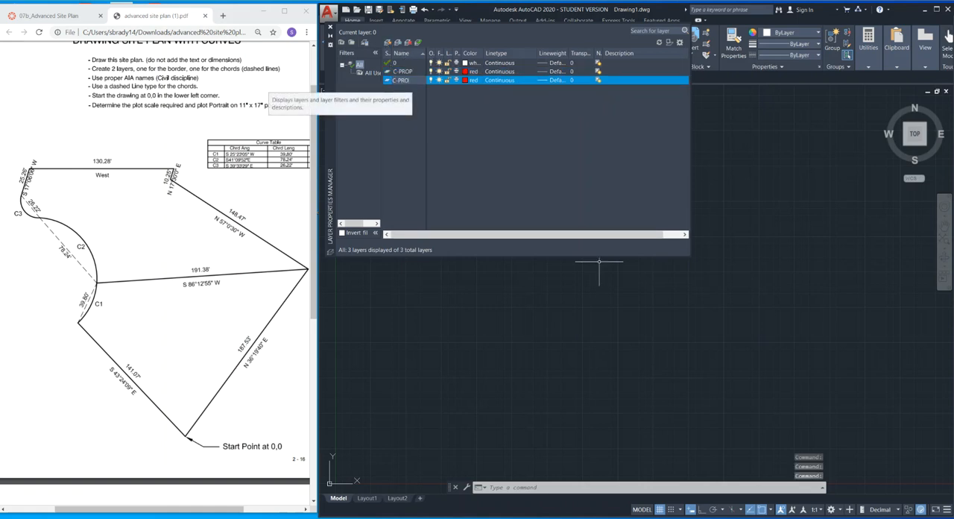
{"action": "type", "text": "P-ES"}
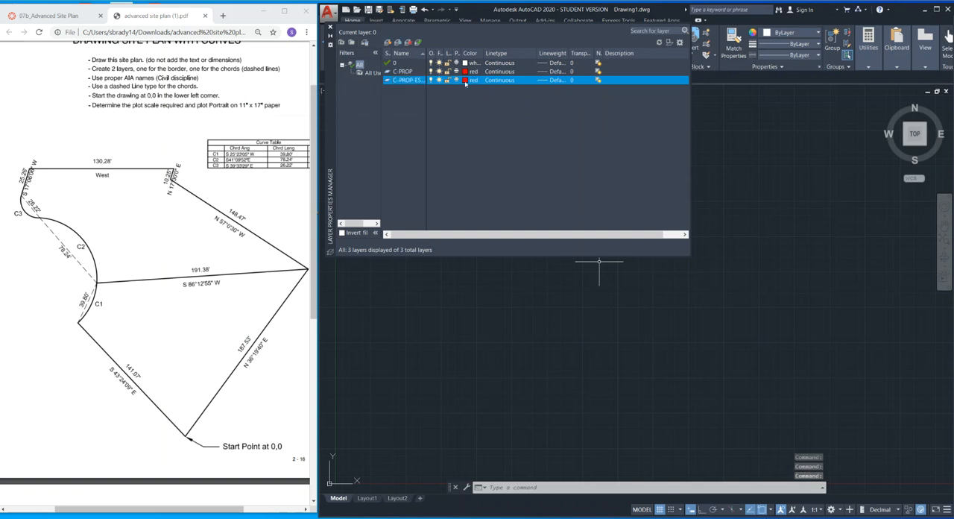
{"action": "left_click", "coordinate": [466, 81]}
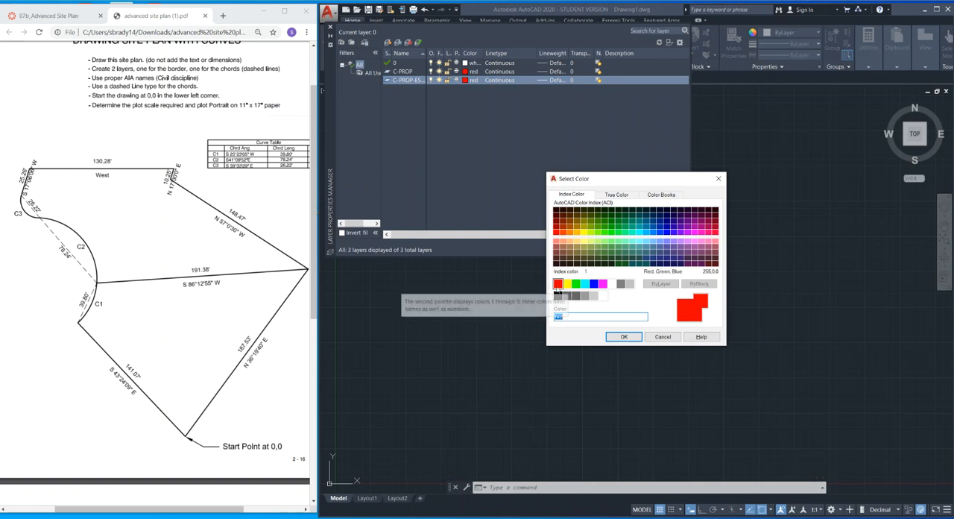
{"action": "left_click", "coordinate": [586, 284]}
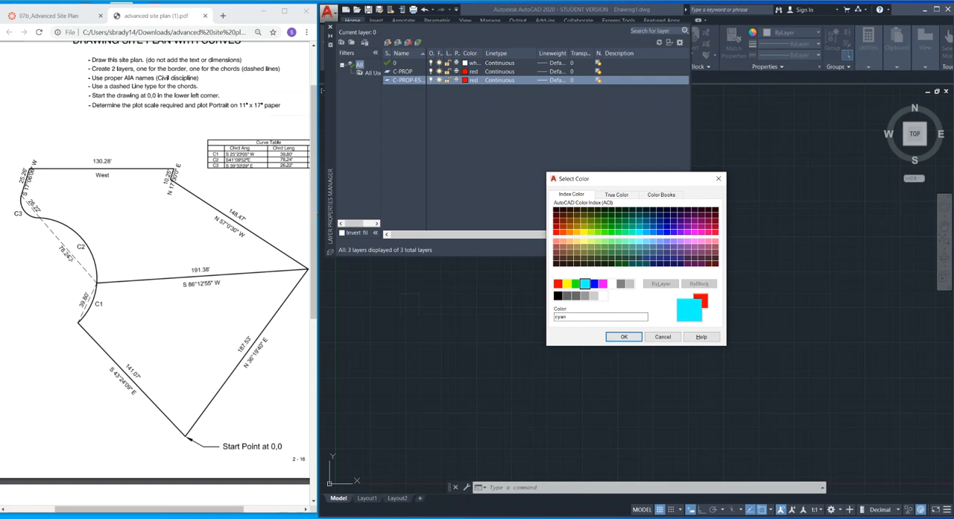
{"action": "left_click", "coordinate": [624, 337]}
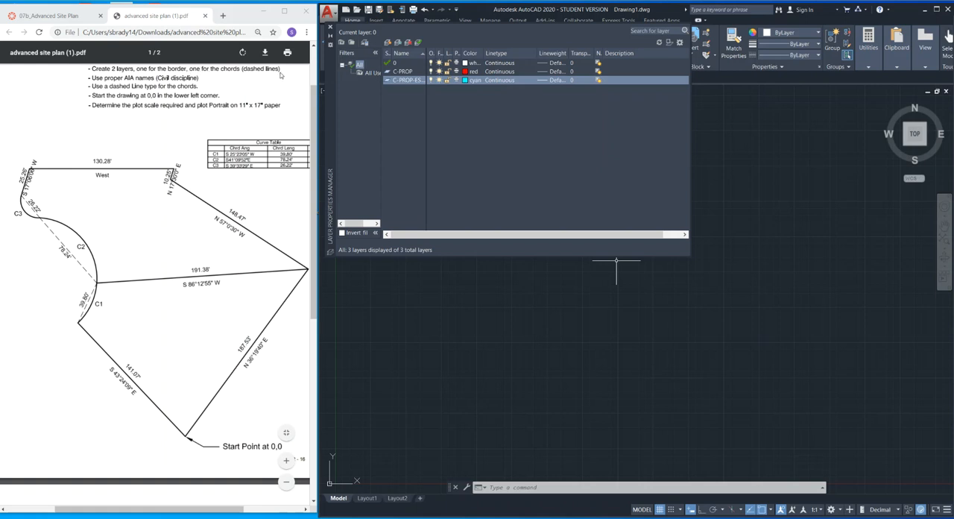
Load the DASHED linetype and assign it to the cyan chord layer.
{"action": "left_click", "coordinate": [506, 80]}
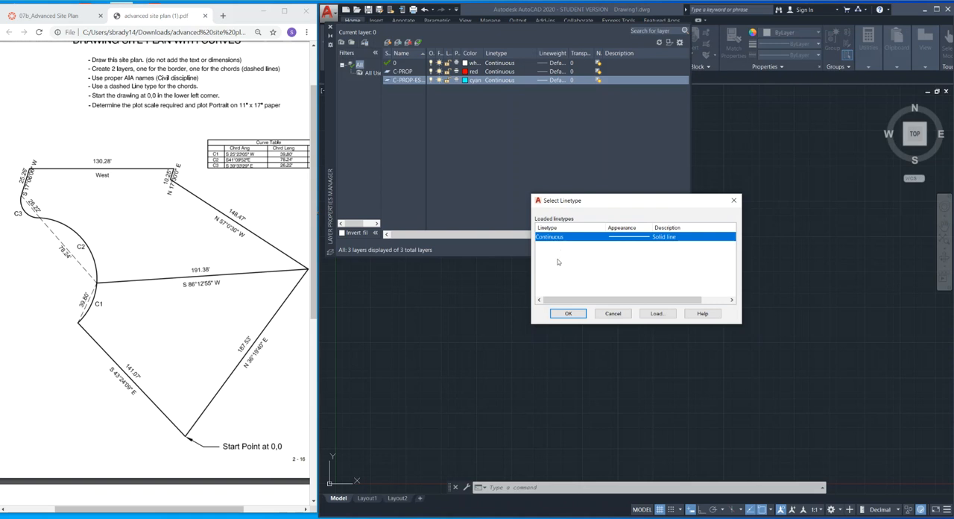
{"action": "left_click", "coordinate": [657, 313]}
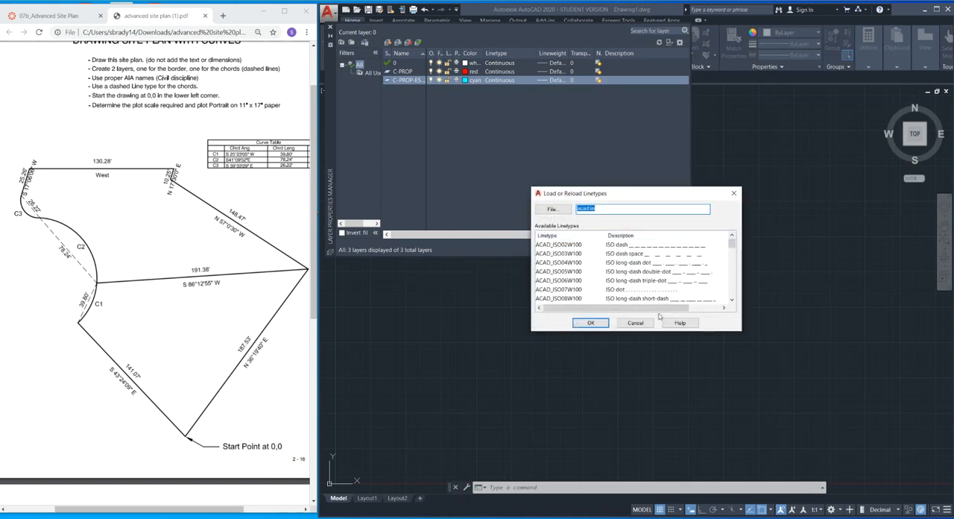
{"action": "scroll", "coordinate": [567, 274], "scroll_direction": "down", "scroll_amount": 7}
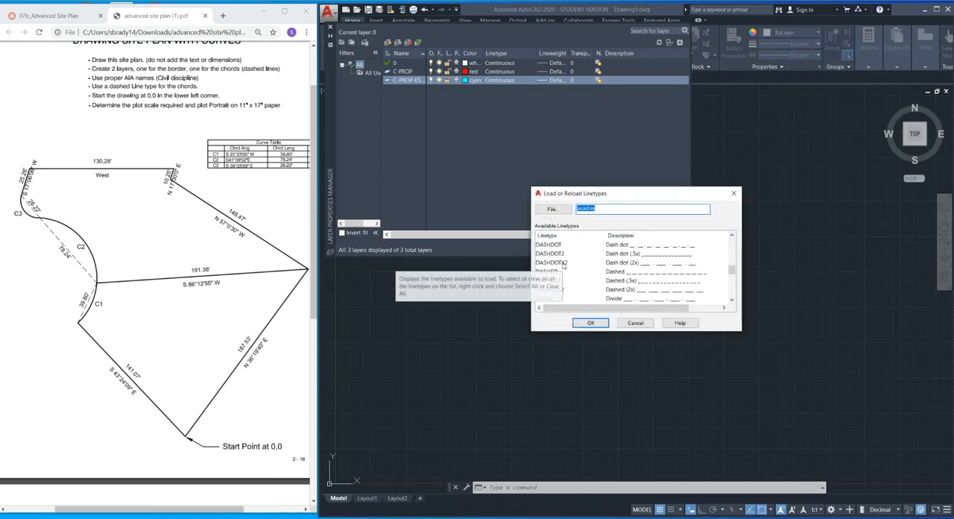
{"action": "left_click", "coordinate": [557, 272]}
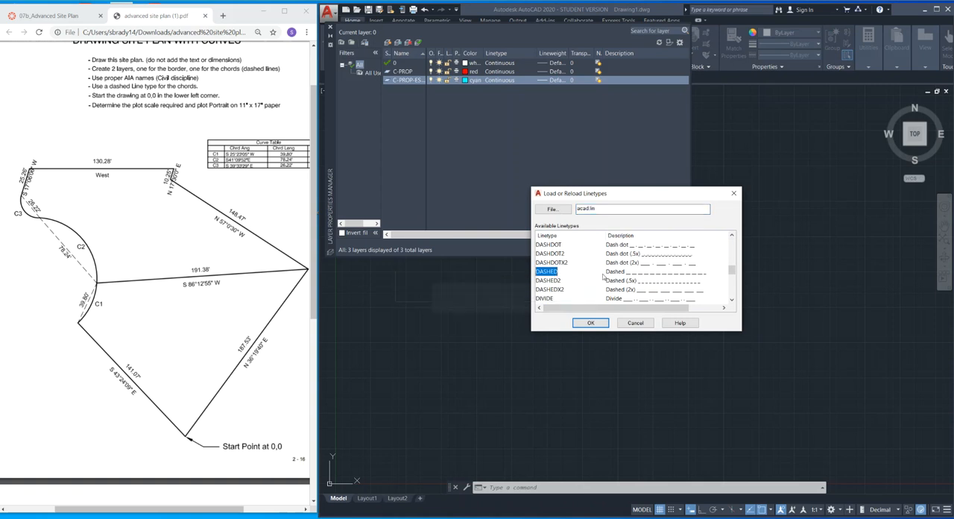
{"action": "left_click", "coordinate": [601, 323]}
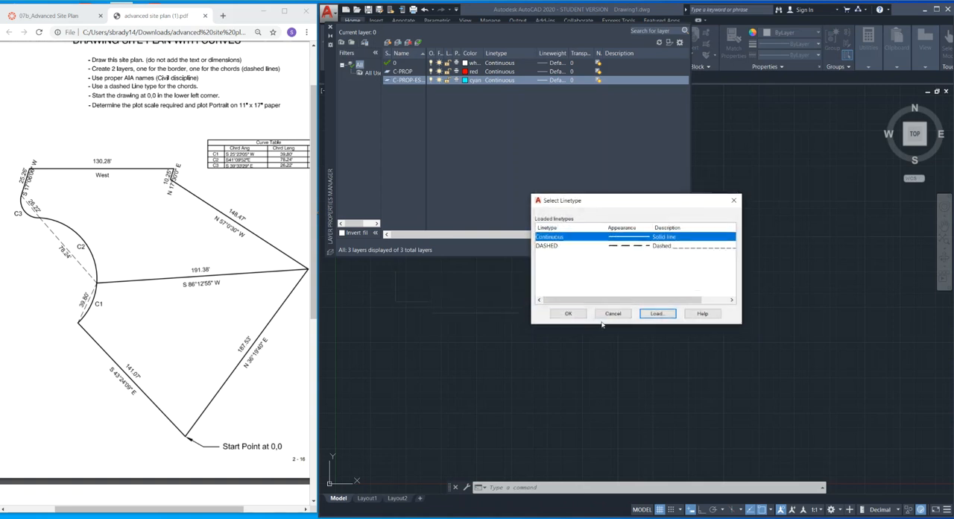
{"action": "left_click", "coordinate": [630, 245]}
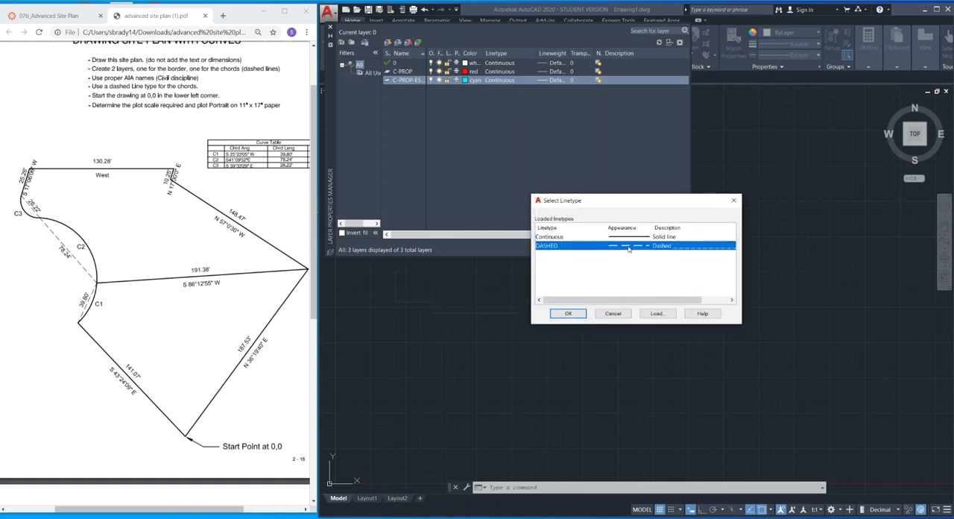
{"action": "left_click", "coordinate": [569, 313]}
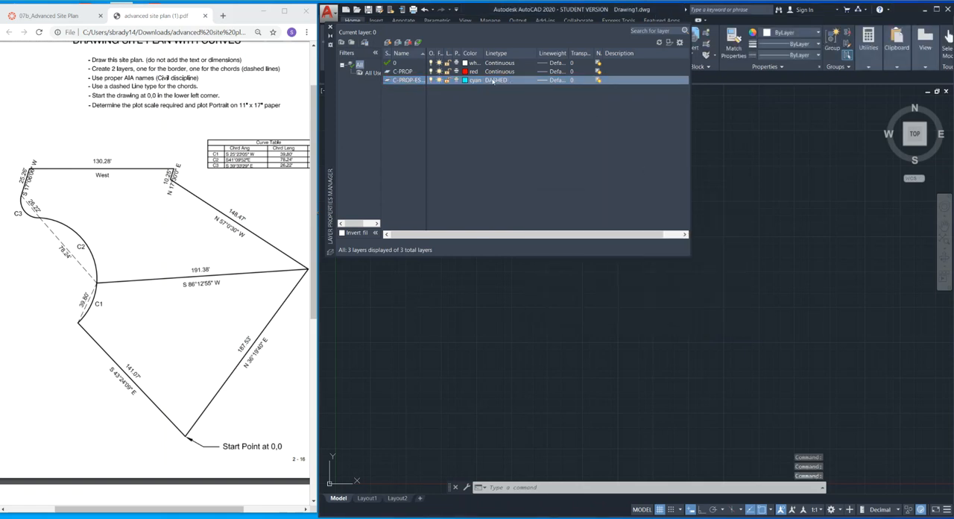
Make C-PROP the current layer and close the Layer Properties Manager.
{"action": "double_click", "coordinate": [387, 72]}
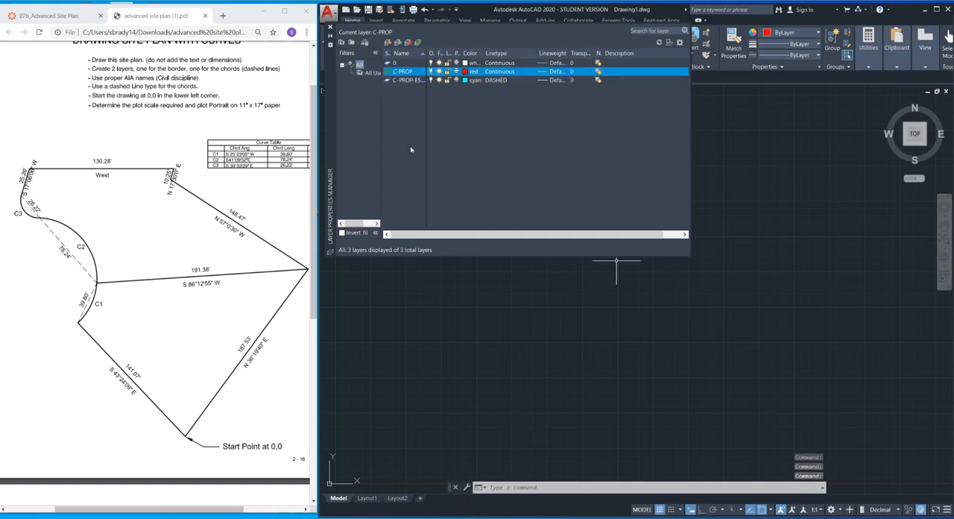
{"action": "left_click", "coordinate": [331, 28]}
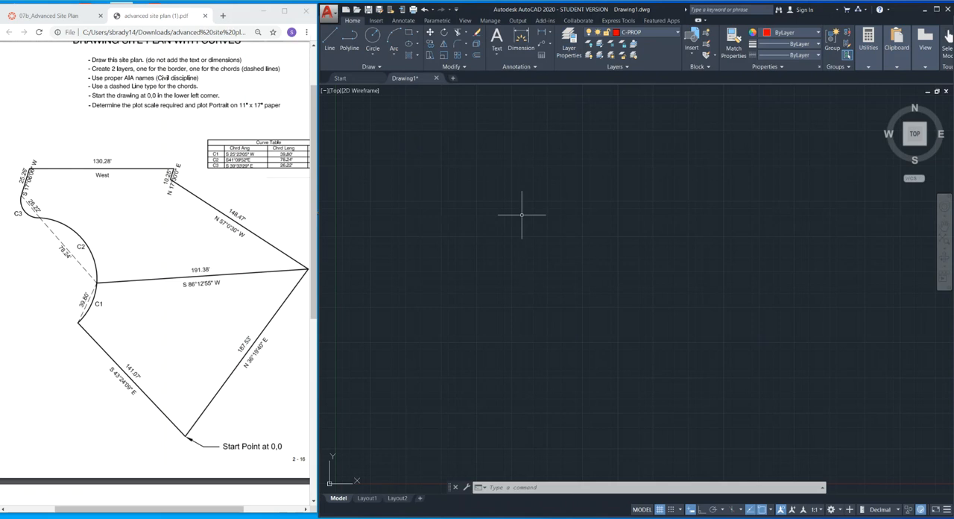
{"action": "type", "text": "l"}
{"action": "key", "text": "Return"}
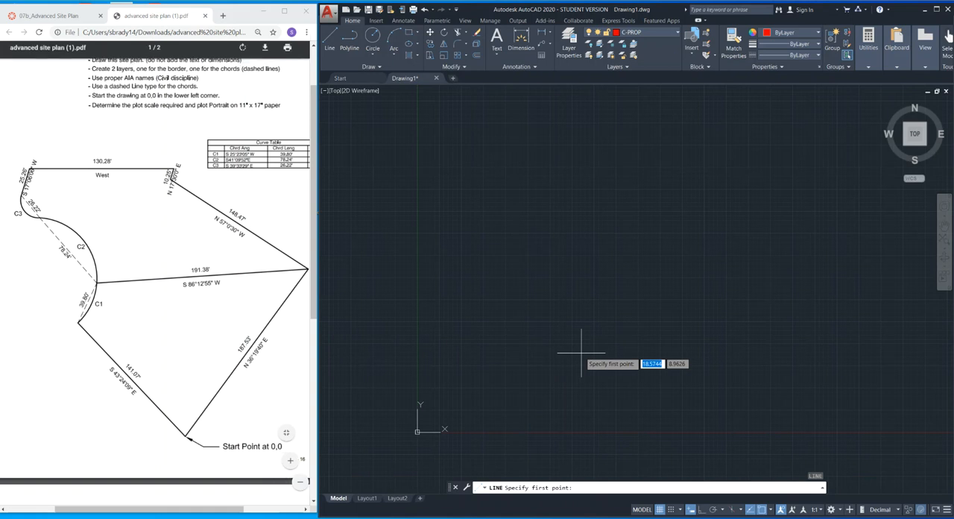
{"action": "type", "text": "0"}
{"action": "key", "text": "Tab"}
{"action": "type", "text": "0"}
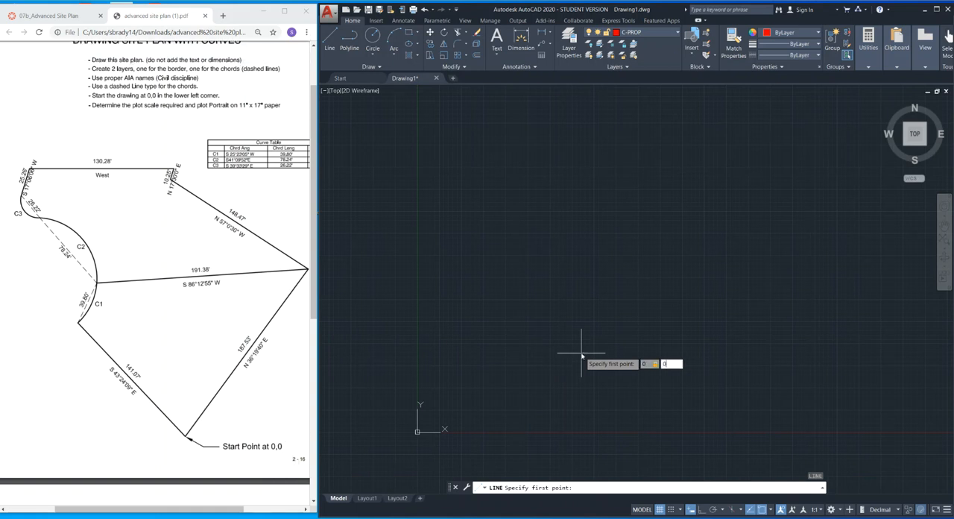
{"action": "key", "text": "Return"}
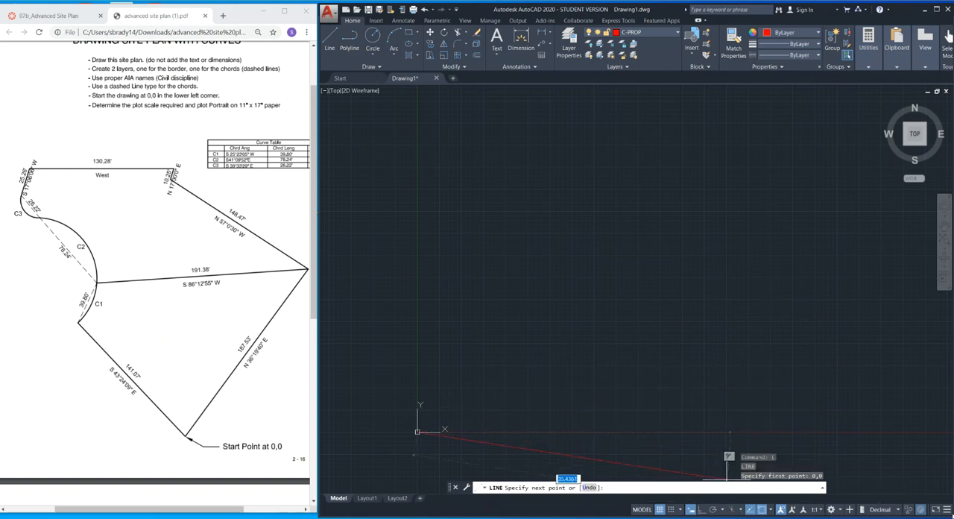
Turn off dynamic input at the cursor.
{"action": "left_click", "coordinate": [947, 509]}
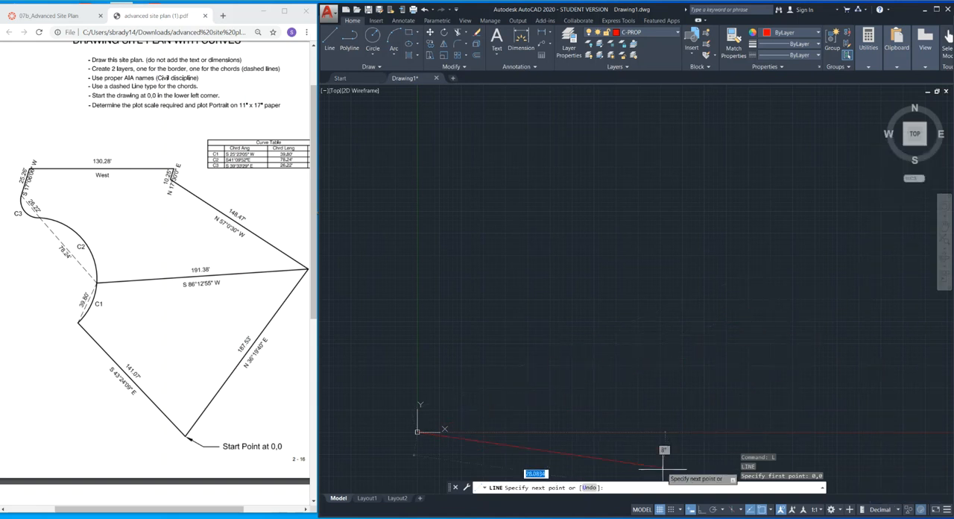
{"action": "left_click", "coordinate": [690, 510]}
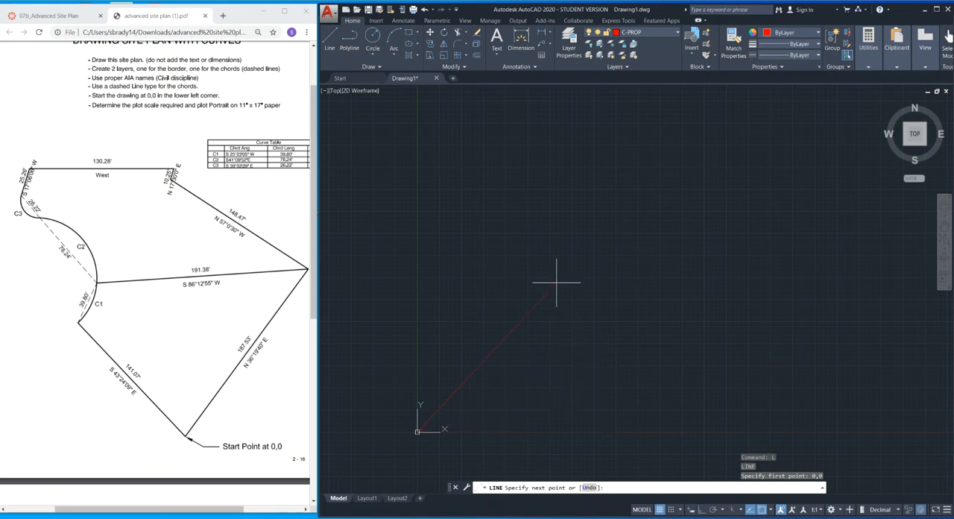
Examine the bearings and distances of the boundary lines around the 0,0 start point in the site plan PDF.
{"action": "left_click", "coordinate": [252, 355]}
{"action": "scroll", "coordinate": [252, 355], "scroll_direction": "up", "scroll_amount": 2, "text": "ctrl"}
{"action": "scroll", "coordinate": [251, 358], "scroll_direction": "up", "scroll_amount": 2, "text": "ctrl"}
{"action": "scroll", "coordinate": [251, 358], "scroll_direction": "down", "scroll_amount": 2}
{"action": "scroll", "coordinate": [251, 358], "scroll_direction": "down", "scroll_amount": 3, "text": "ctrl"}
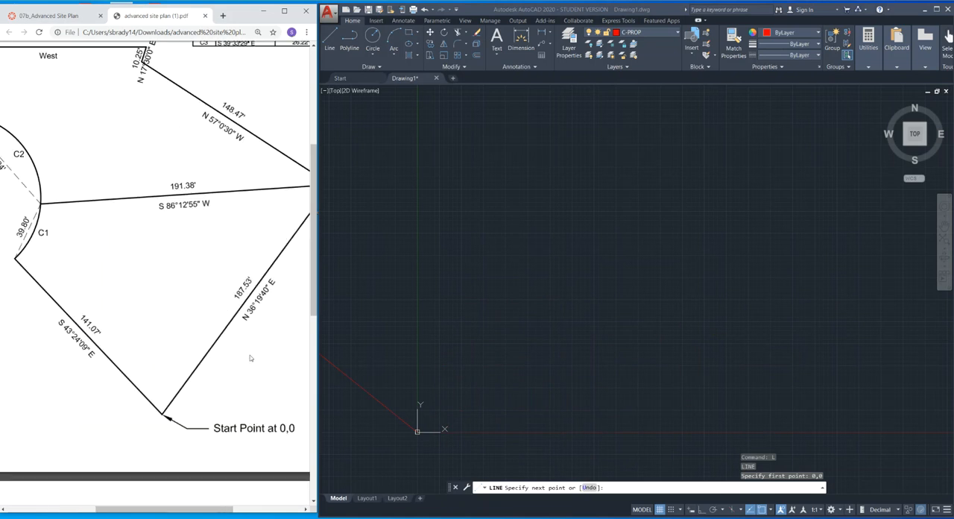
{"action": "scroll", "coordinate": [250, 357], "scroll_direction": "down", "scroll_amount": 3, "text": "ctrl"}
{"action": "scroll", "coordinate": [251, 359], "scroll_direction": "up", "scroll_amount": 3, "text": "ctrl"}
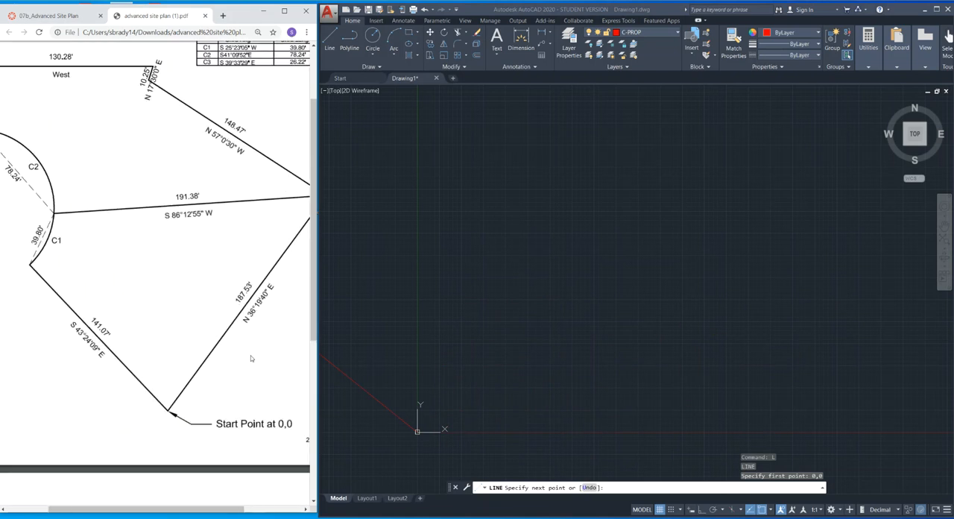
{"action": "scroll", "coordinate": [251, 359], "scroll_direction": "down", "scroll_amount": 1, "text": "ctrl"}
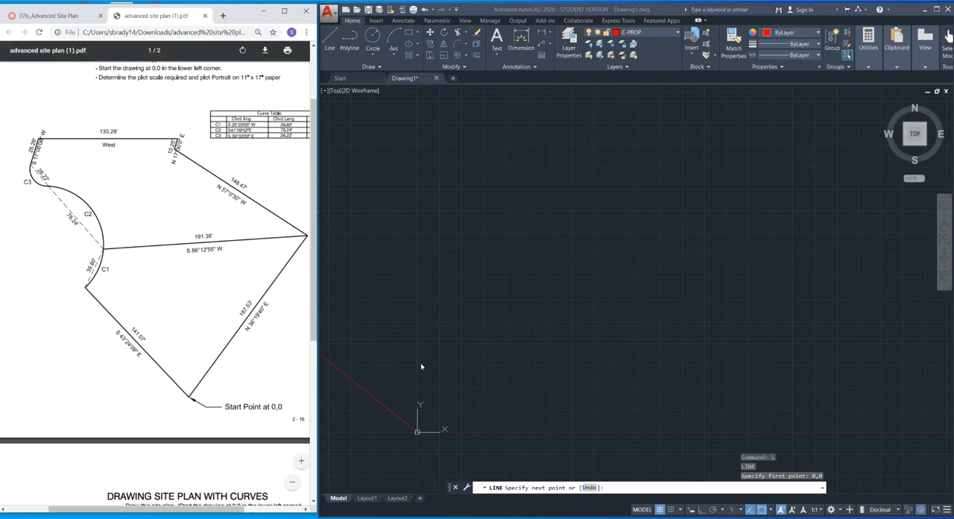
{"action": "left_click", "coordinate": [514, 362]}
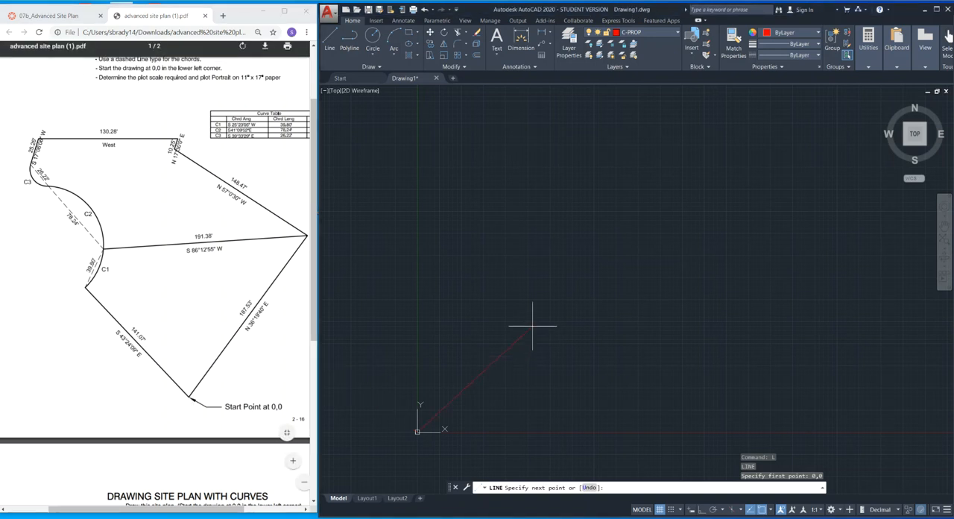
{"action": "type", "text": "@"}
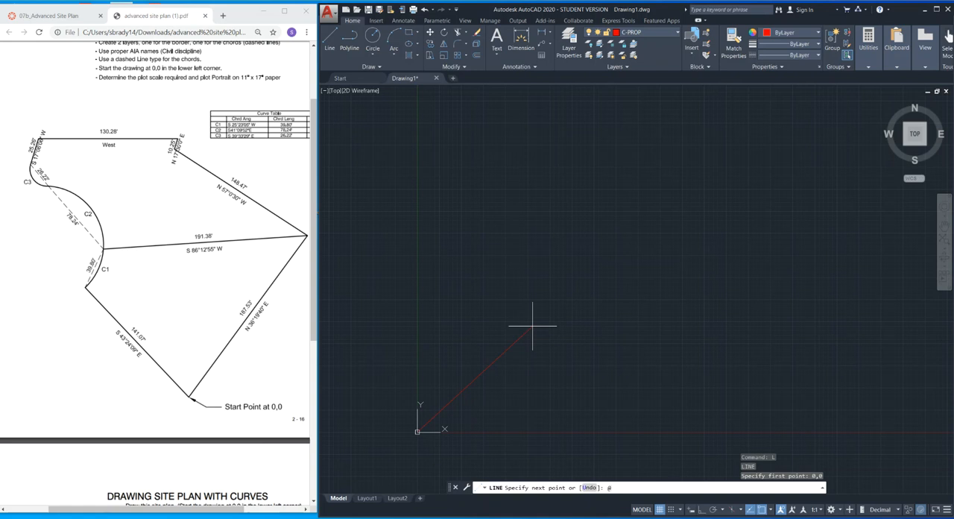
{"action": "key", "text": "Escape"}
{"action": "key", "text": "Escape"}
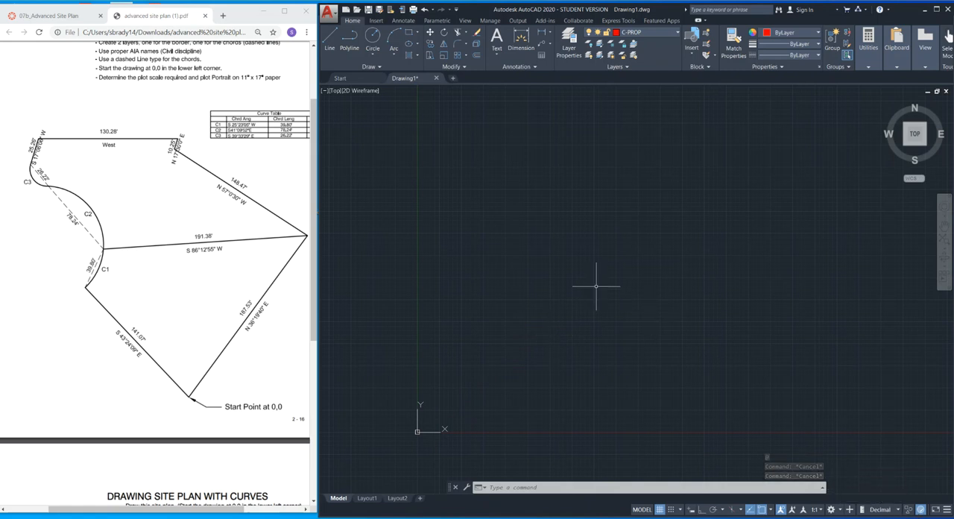
Set the drawing's angle type to Surveyor's Units with a precision of N 0d00'00" E.
{"action": "type", "text": "UNITS"}
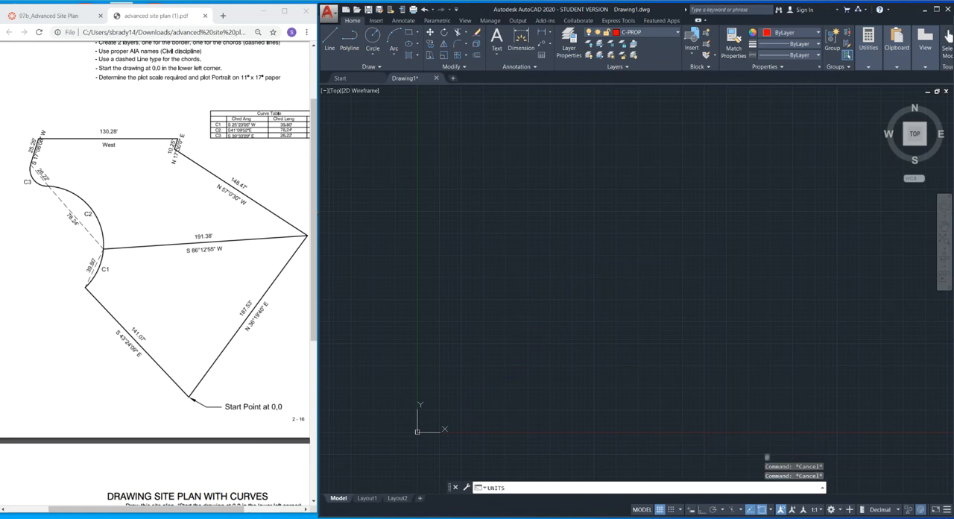
{"action": "key", "text": "Return"}
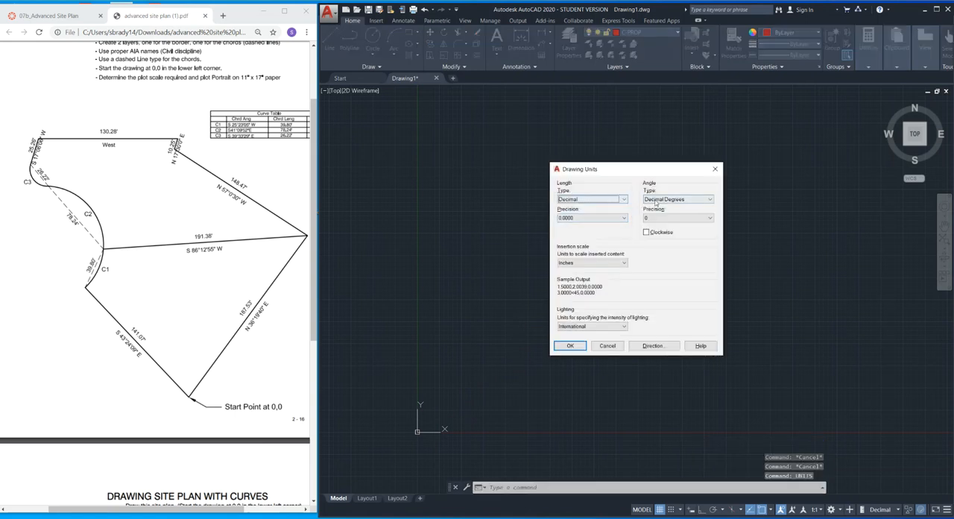
{"action": "left_click", "coordinate": [668, 199]}
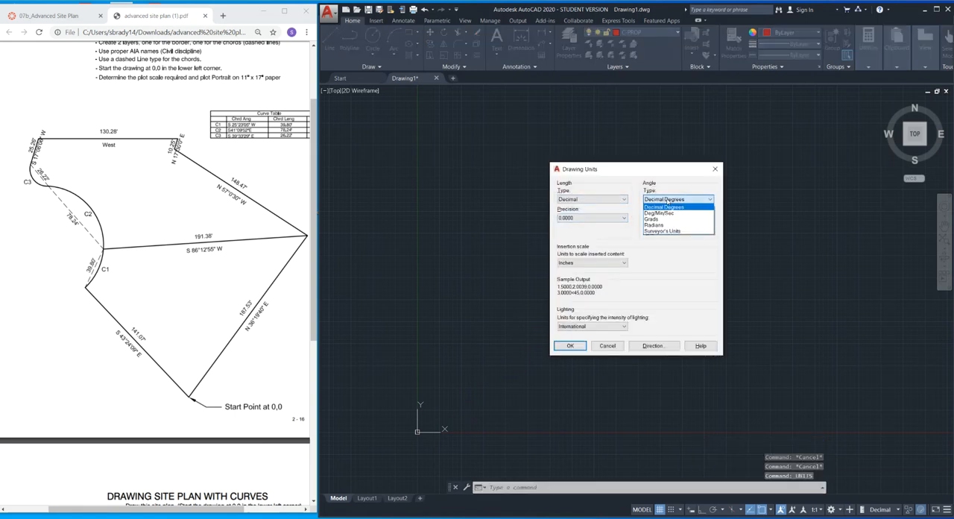
{"action": "left_click", "coordinate": [660, 230]}
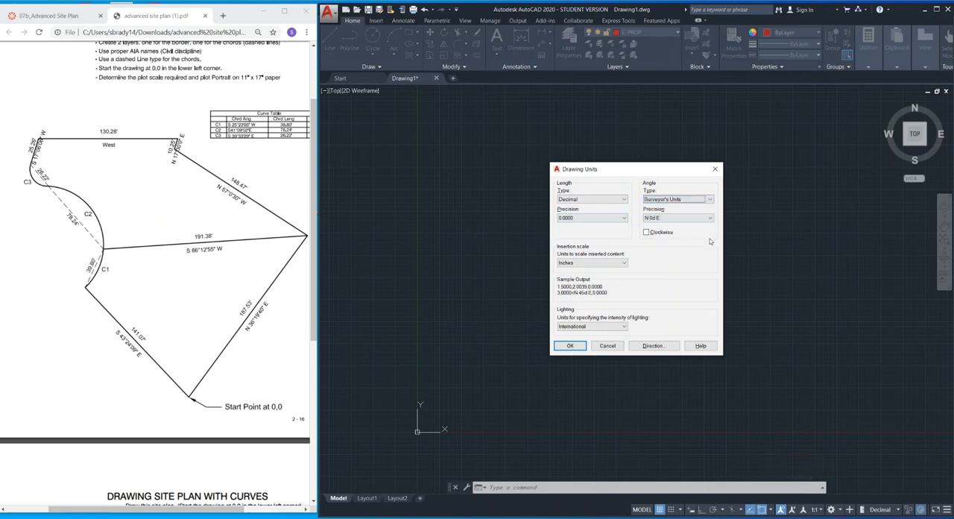
{"action": "left_click", "coordinate": [711, 218]}
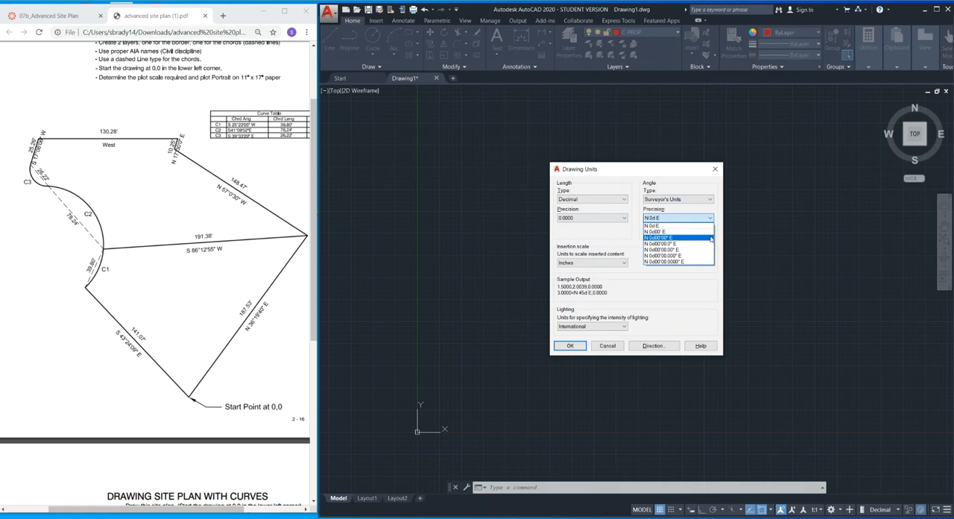
{"action": "left_click", "coordinate": [711, 238]}
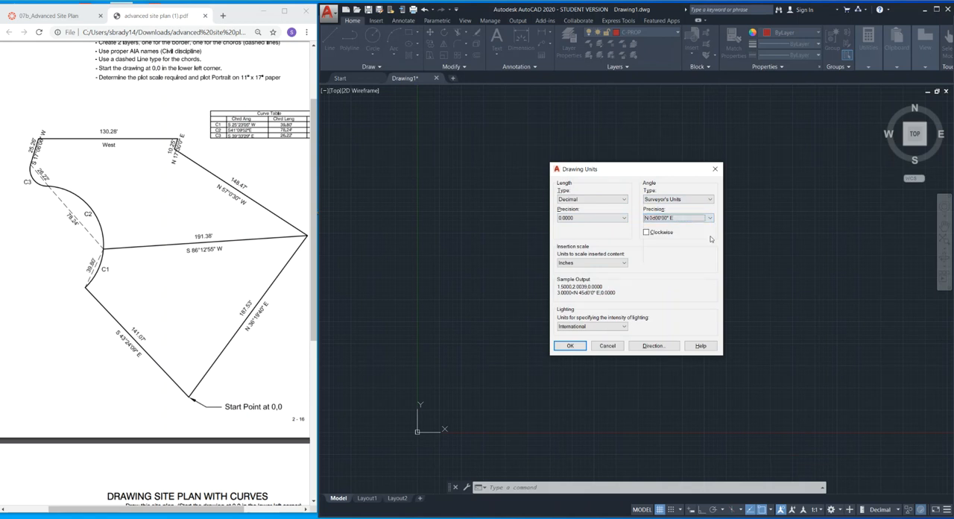
{"action": "left_click", "coordinate": [571, 345]}
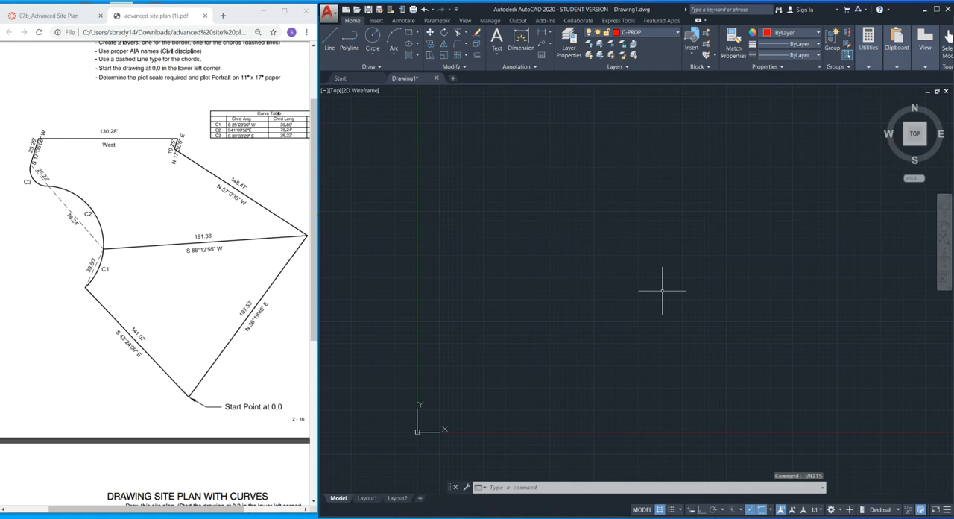
Draw the first boundary line from 0,0, 187.53 long at a bearing of N36d19'40"E.
{"action": "type", "text": "LINE"}
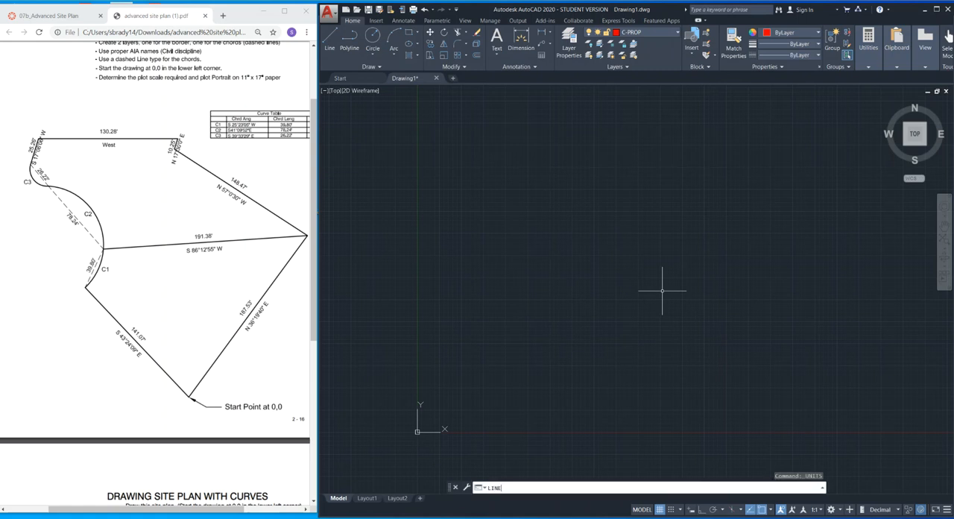
{"action": "key", "text": "Return"}
{"action": "type", "text": "0,0"}
{"action": "key", "text": "Return"}
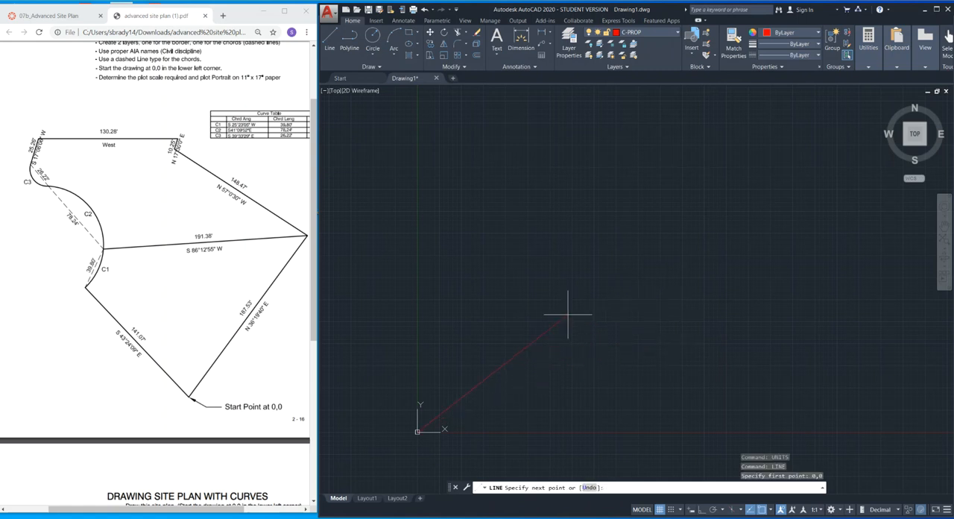
{"action": "type", "text": "@"}
{"action": "type", "text": "187.5"}
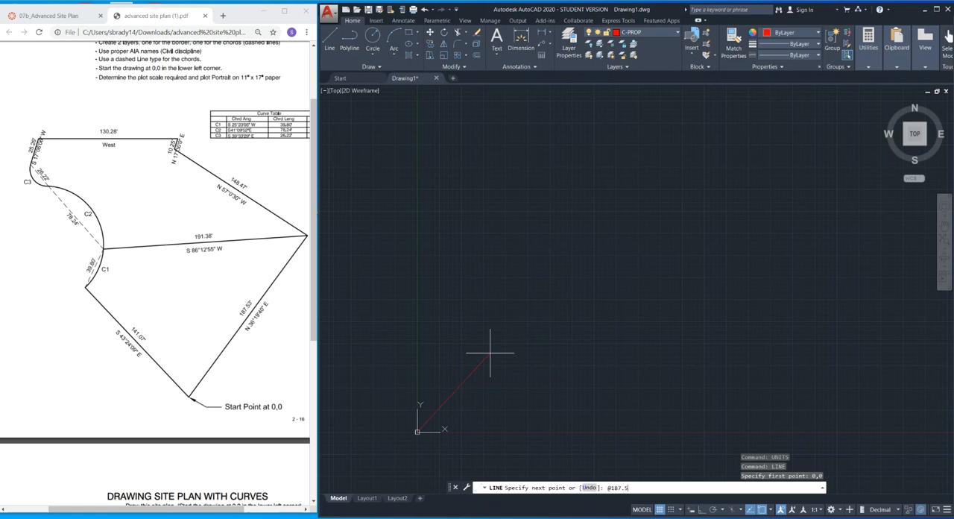
{"action": "type", "text": "3<N36D19'40\"E"}
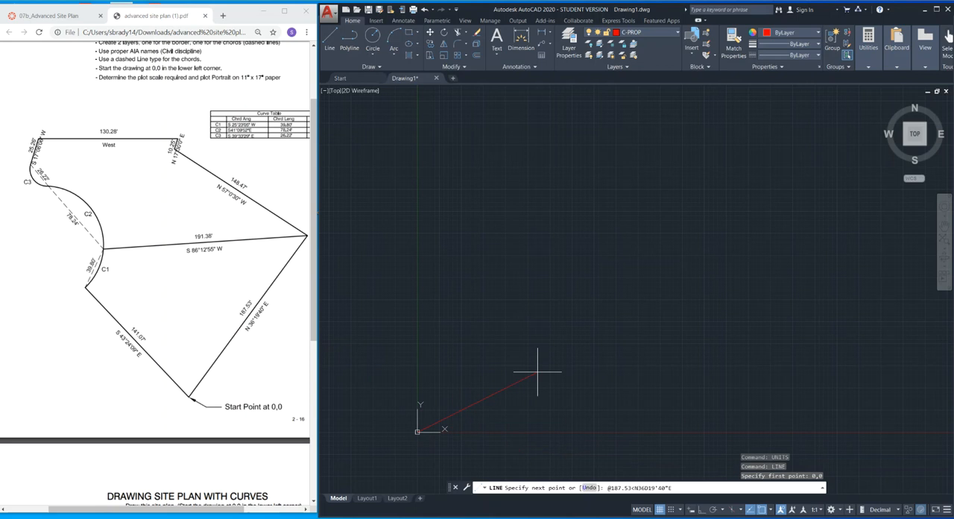
{"action": "key", "text": "Return"}
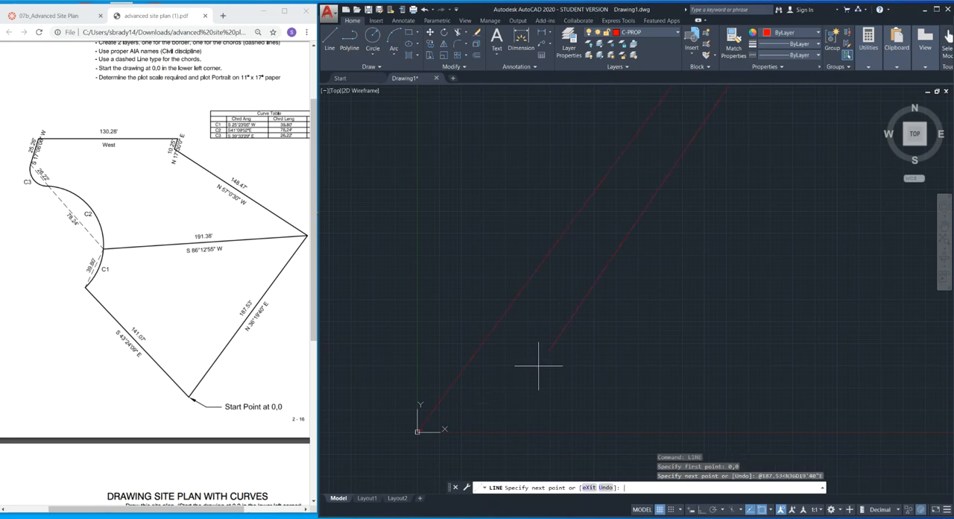
{"action": "scroll", "coordinate": [597, 311], "scroll_direction": "down", "scroll_amount": 5}
{"action": "scroll", "coordinate": [793, 333], "scroll_direction": "up", "scroll_amount": 2}
{"action": "middle_click_drag", "start_coordinate": [650, 301], "coordinate": [619, 404]}
{"action": "scroll", "coordinate": [655, 328], "scroll_direction": "down", "scroll_amount": 3}
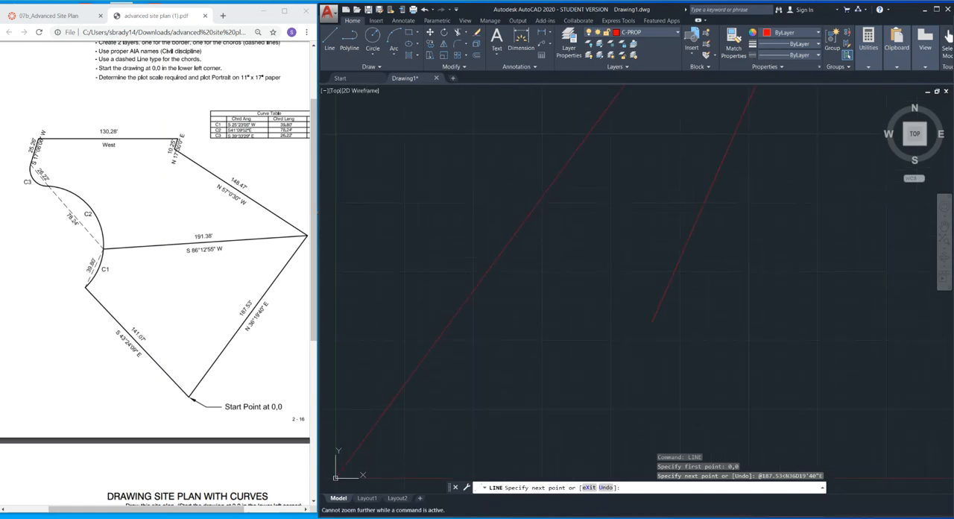
{"action": "mouse_move", "coordinate": [657, 343]}
{"action": "middle_mouse_down"}
{"action": "mouse_move", "coordinate": [703, 298]}
{"action": "mouse_move", "coordinate": [672, 315]}
{"action": "middle_mouse_up"}
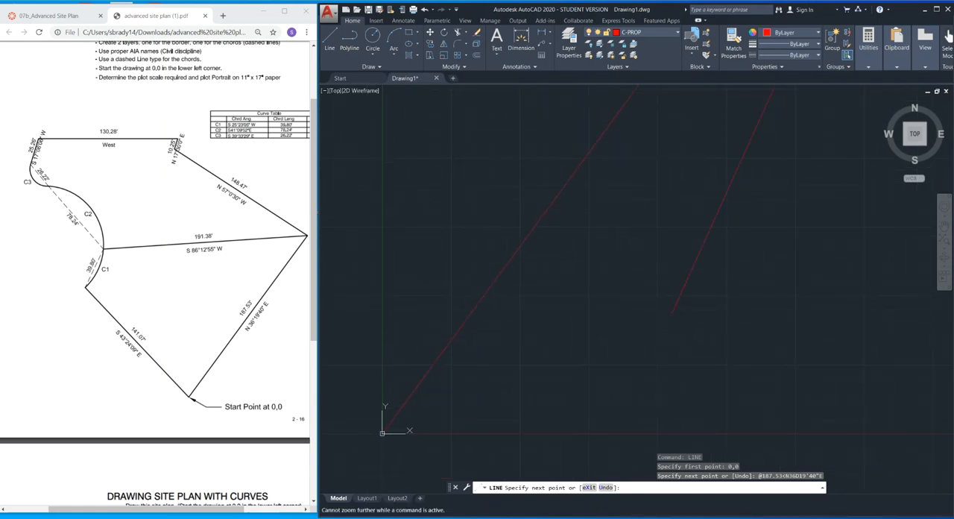
{"action": "key", "text": "Escape"}
{"action": "key", "text": "Escape"}
{"action": "key", "text": "Escape"}
Draw a boundary line from the upper endpoint of the first line, 148.47 long at N57d0'30"W.
{"action": "middle_click", "coordinate": [665, 311]}
{"action": "middle_click", "coordinate": [665, 311]}
{"action": "scroll", "coordinate": [701, 310], "scroll_direction": "down", "scroll_amount": 4}
{"action": "middle_click_drag", "start_coordinate": [698, 310], "coordinate": [687, 311]}
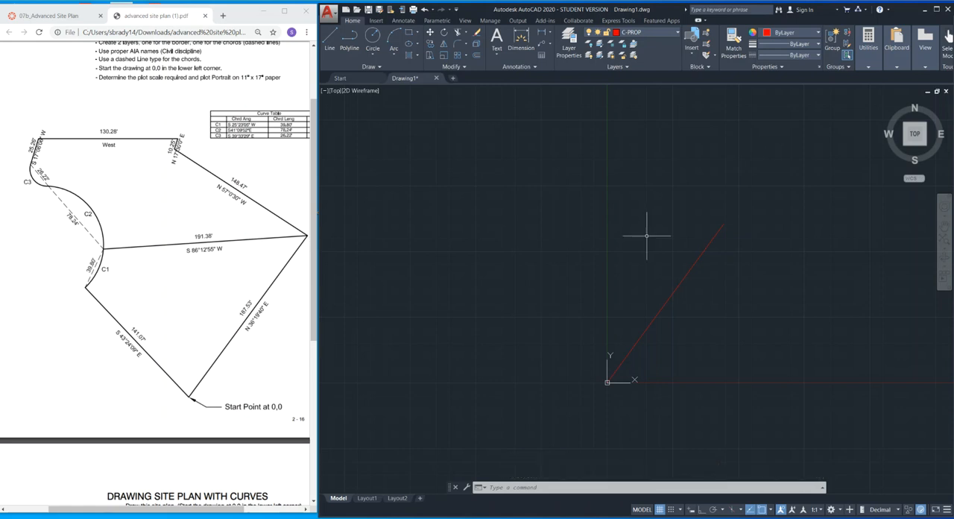
{"action": "type", "text": "l"}
{"action": "key", "text": "Return"}
{"action": "scroll", "coordinate": [646, 236], "scroll_direction": "down", "scroll_amount": 1}
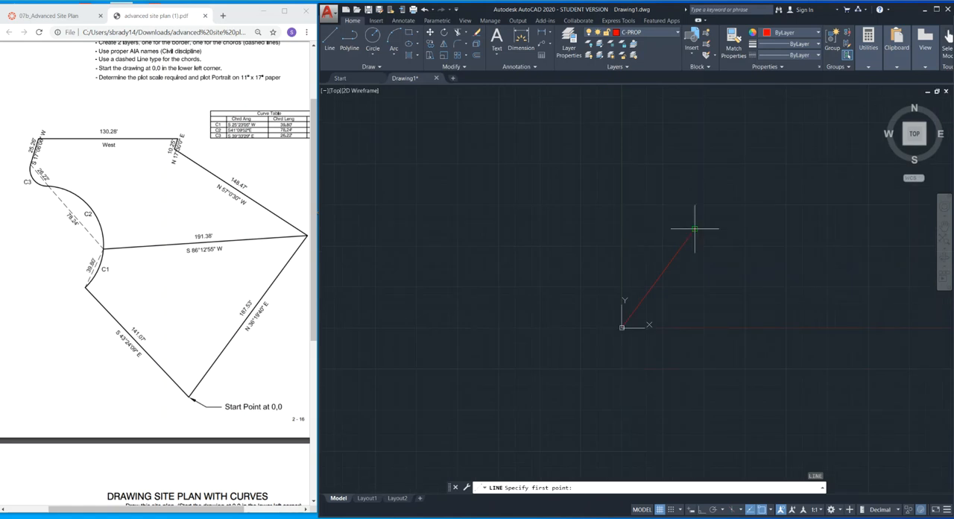
{"action": "left_click", "coordinate": [696, 224]}
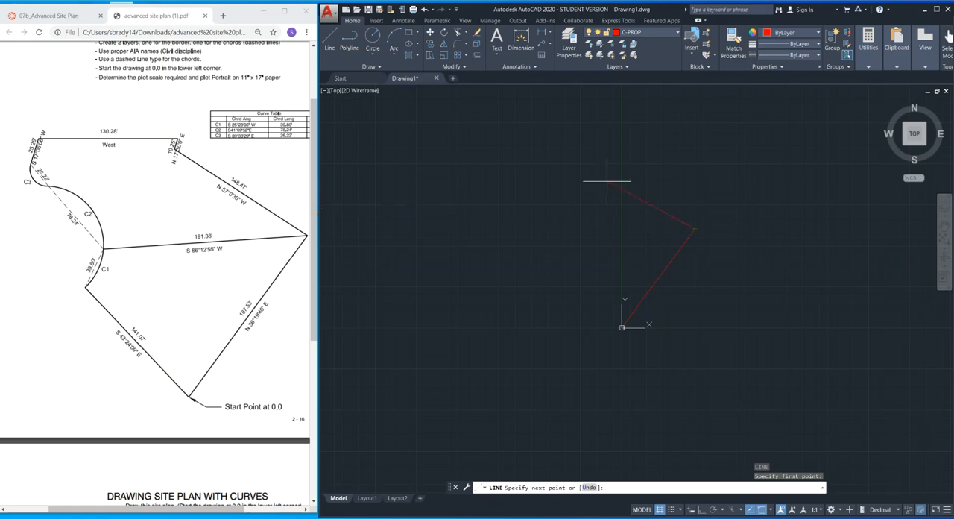
{"action": "key", "text": "F8"}
{"action": "type", "text": "1"}
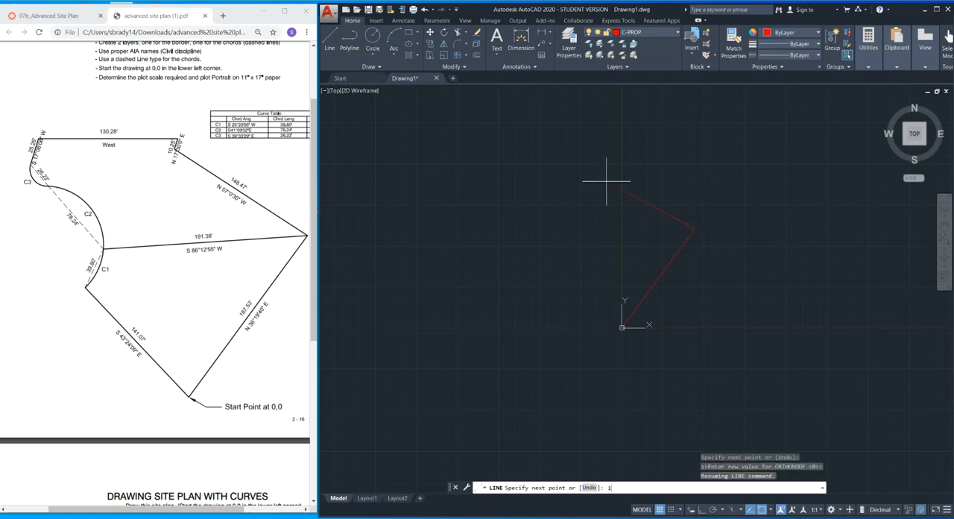
{"action": "key", "text": "BackSpace"}
{"action": "type", "text": "@148.47<N57D0'30\""}
{"action": "left_click", "coordinate": [614, 177]}
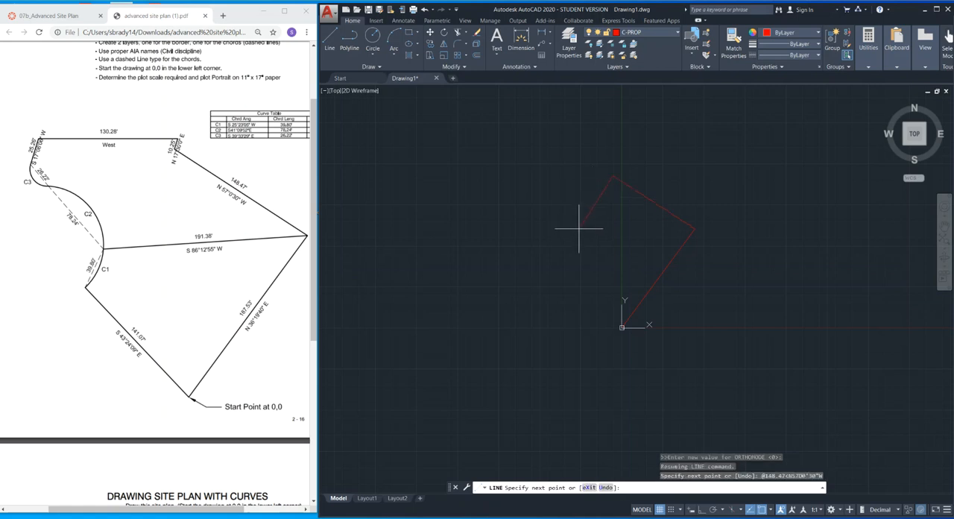
Continue the boundary with a short segment 10.25 long at a bearing of N17d30'0"E.
{"action": "left_click", "coordinate": [191, 141]}
{"action": "scroll", "coordinate": [191, 142], "scroll_direction": "up", "scroll_amount": 5, "text": "ctrl"}
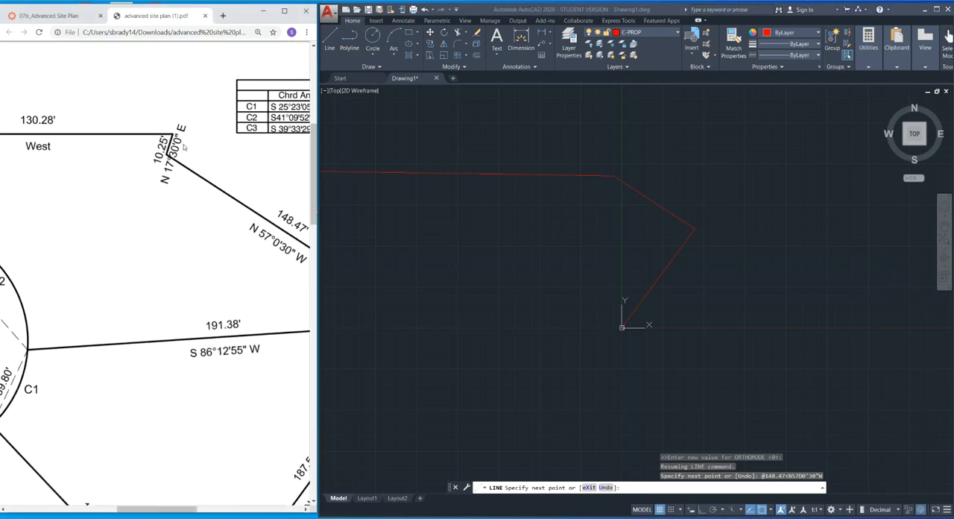
{"action": "scroll", "coordinate": [619, 157], "scroll_direction": "up", "scroll_amount": 5}
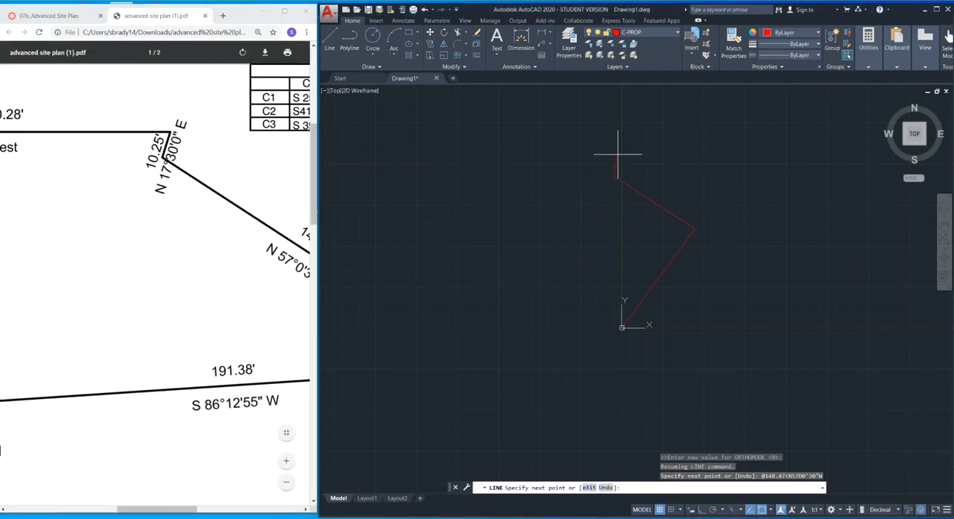
{"action": "type", "text": "@"}
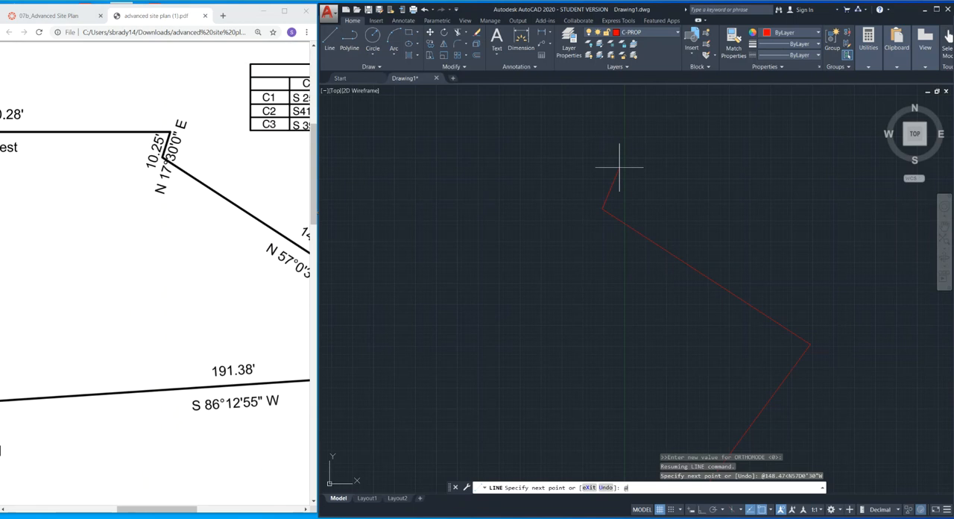
{"action": "type", "text": "10.25<n17D30'0\"E"}
{"action": "key", "text": "Return"}
Turn ortho mode on and continue the boundary 130.28 due west.
{"action": "middle_click_drag", "start_coordinate": [699, 180], "coordinate": [733, 198]}
{"action": "scroll", "coordinate": [498, 192], "scroll_direction": "down", "scroll_amount": 2}
{"action": "left_click", "coordinate": [145, 193]}
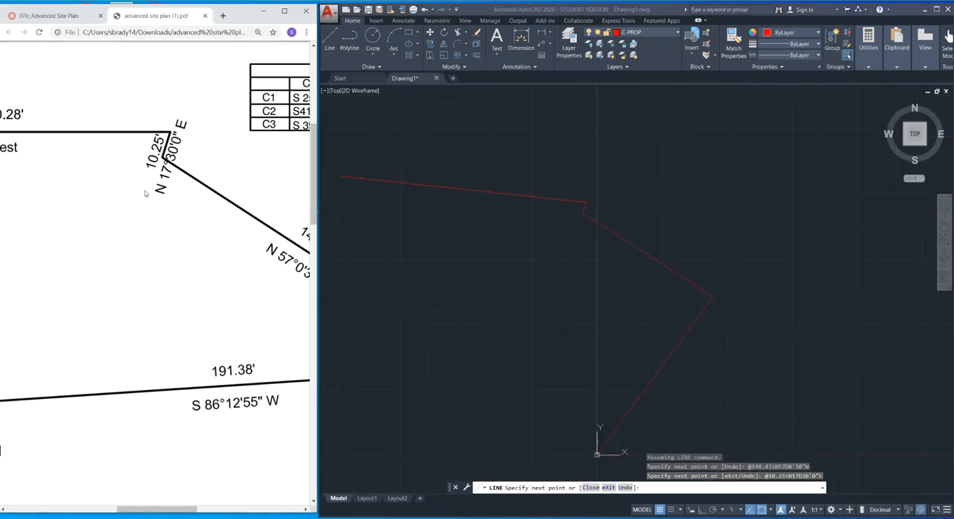
{"action": "scroll", "coordinate": [146, 192], "scroll_direction": "down", "scroll_amount": 5, "text": "ctrl"}
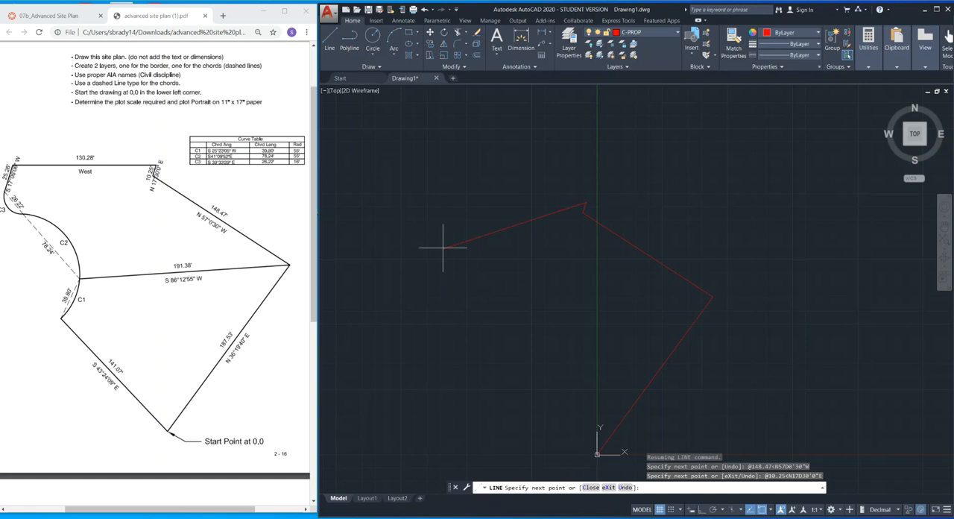
{"action": "key", "text": "F8"}
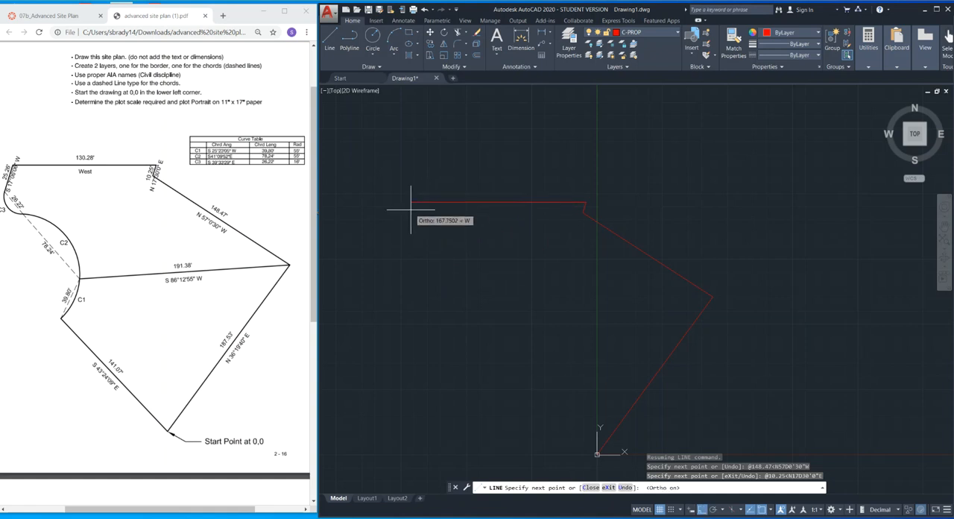
{"action": "type", "text": "130.28"}
{"action": "key", "text": "Return"}
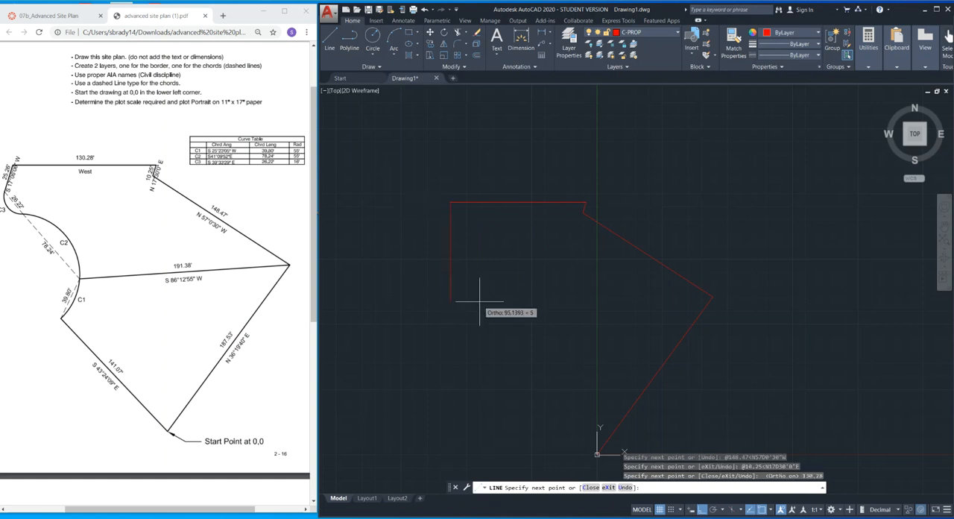
Continue the boundary from the west end with a segment 25.26 long at S17d06'06"W.
{"action": "left_click", "coordinate": [16, 191]}
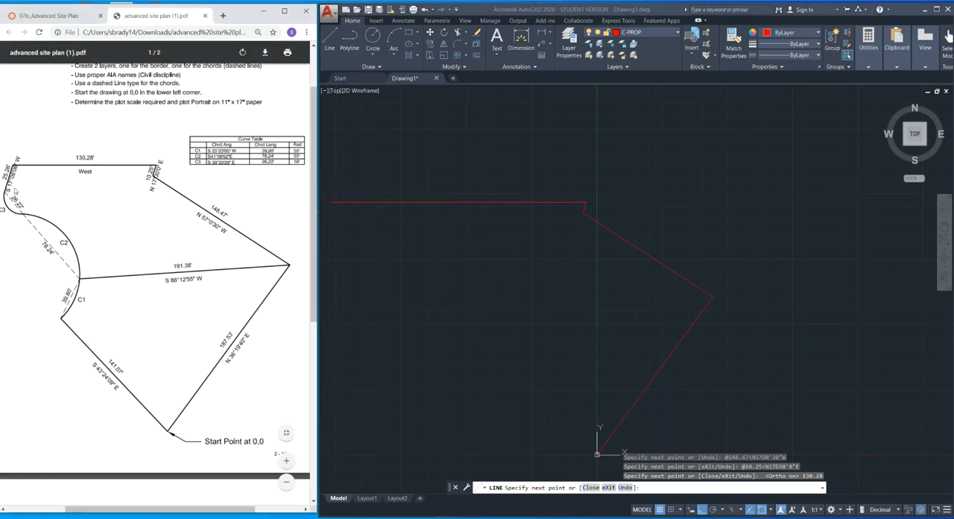
{"action": "scroll", "coordinate": [16, 191], "scroll_direction": "up", "scroll_amount": 5, "text": "ctrl"}
{"action": "left_click_drag", "start_coordinate": [155, 507], "coordinate": [137, 508]}
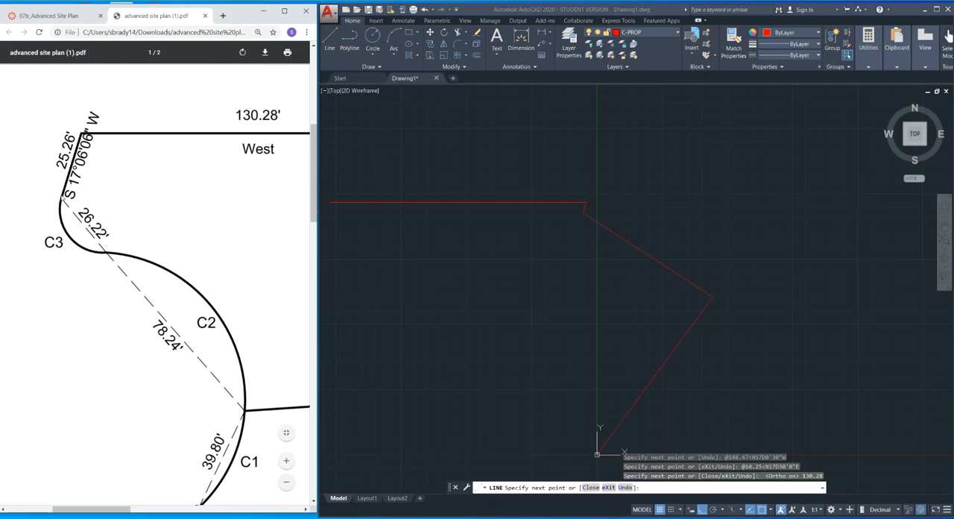
{"action": "left_click", "coordinate": [474, 228]}
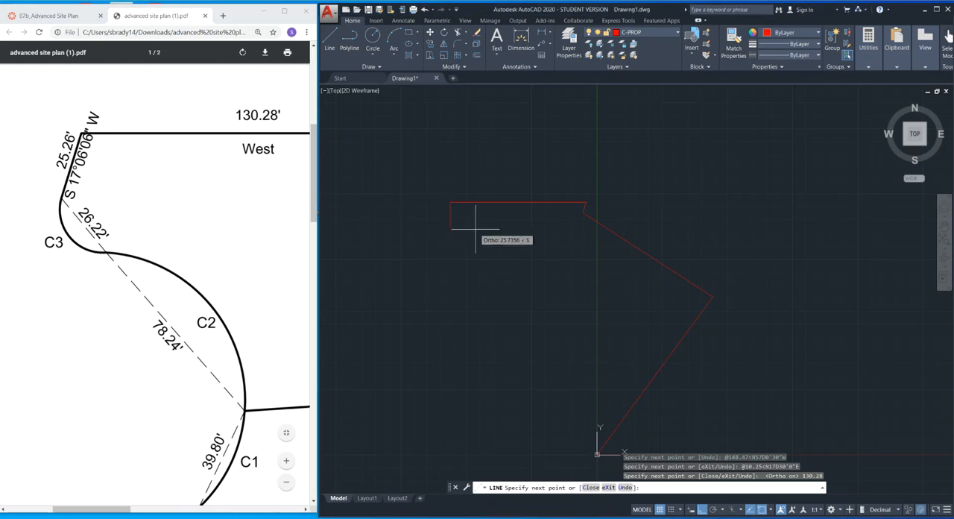
{"action": "type", "text": "@25.26"}
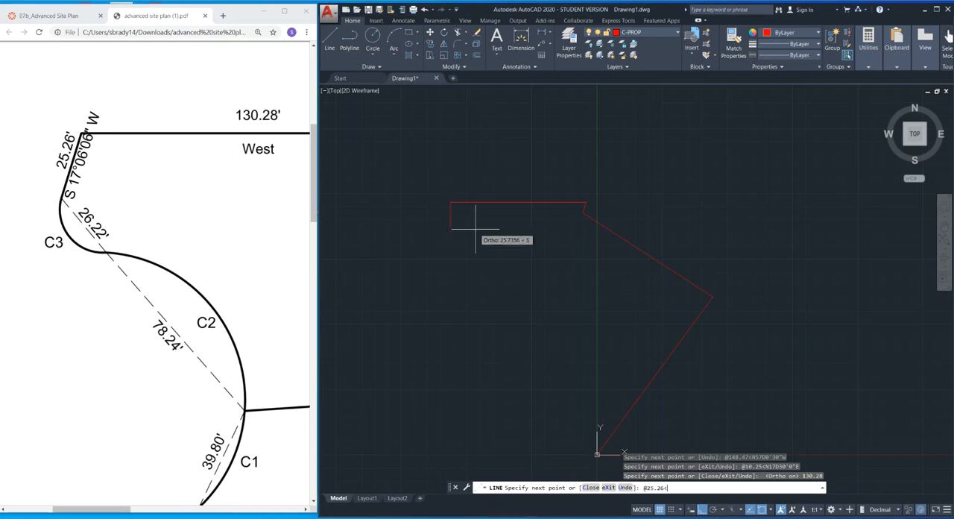
{"action": "type", "text": "<S17D06'06\""}
{"action": "key", "text": "Return"}
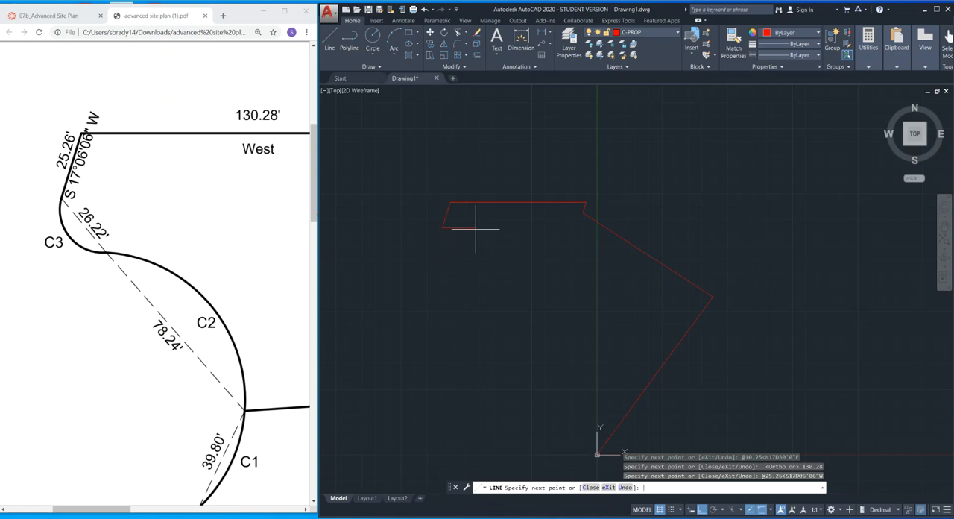
Check the curves and remaining boundary lines in the site plan PDF and end the Line command.
{"action": "left_click", "coordinate": [134, 238]}
{"action": "scroll", "coordinate": [136, 236], "scroll_direction": "down", "scroll_amount": 3, "text": "ctrl"}
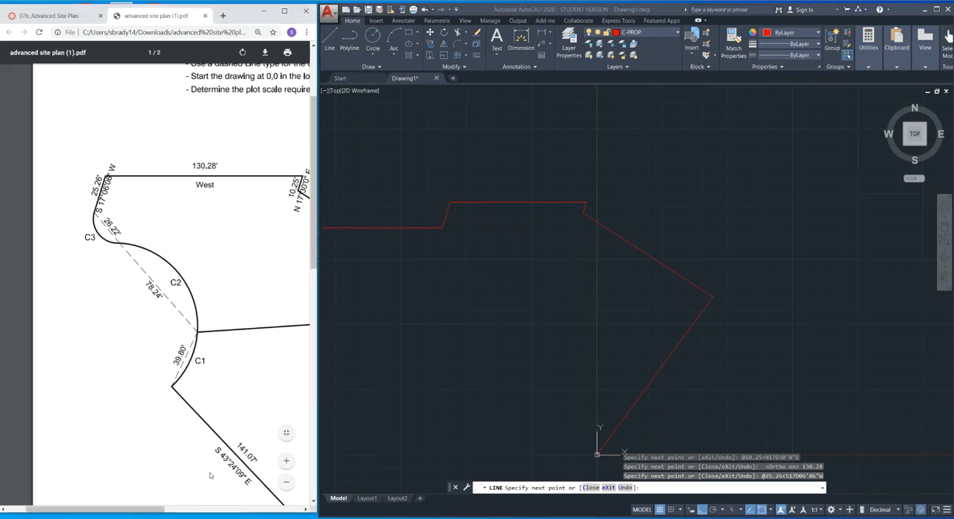
{"action": "left_click_drag", "start_coordinate": [155, 510], "coordinate": [195, 510]}
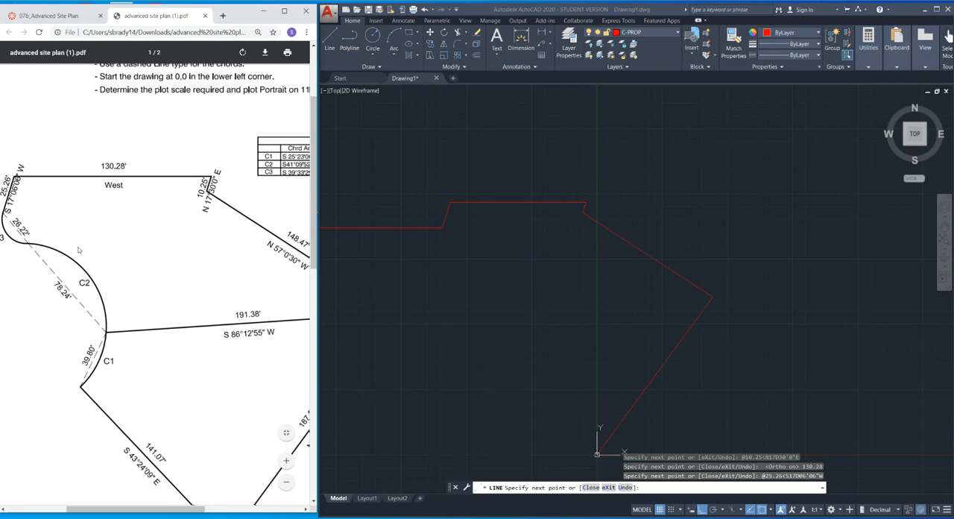
{"action": "left_click", "coordinate": [461, 304]}
{"action": "key", "text": "Escape"}
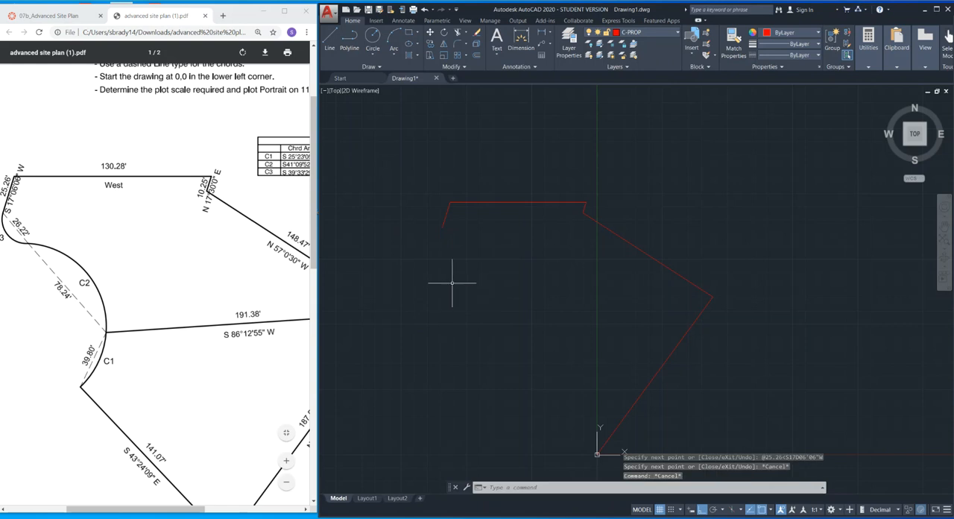
{"action": "key", "text": "Escape"}
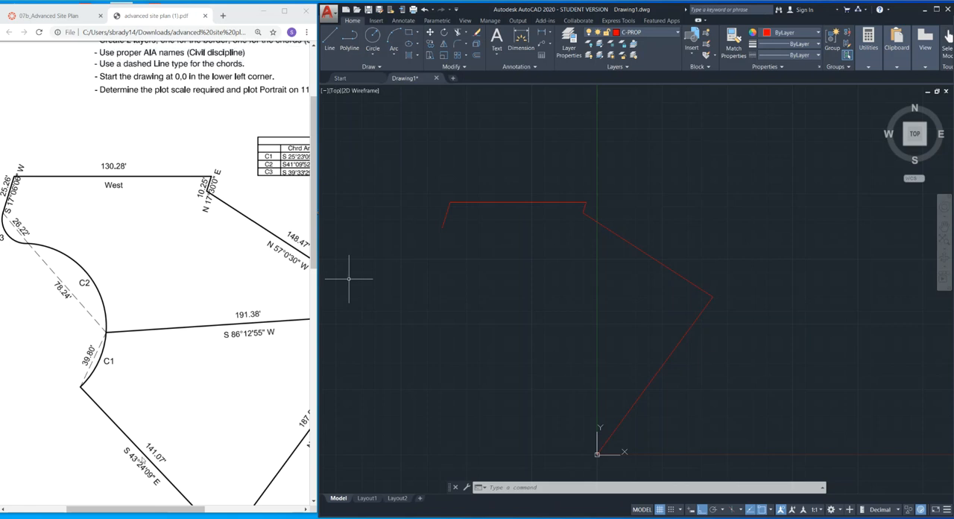
Check the chord lengths and bearings in the PDF's curve table and make C-PROP-ESMT the current layer.
{"action": "left_click_drag", "start_coordinate": [134, 512], "coordinate": [120, 511]}
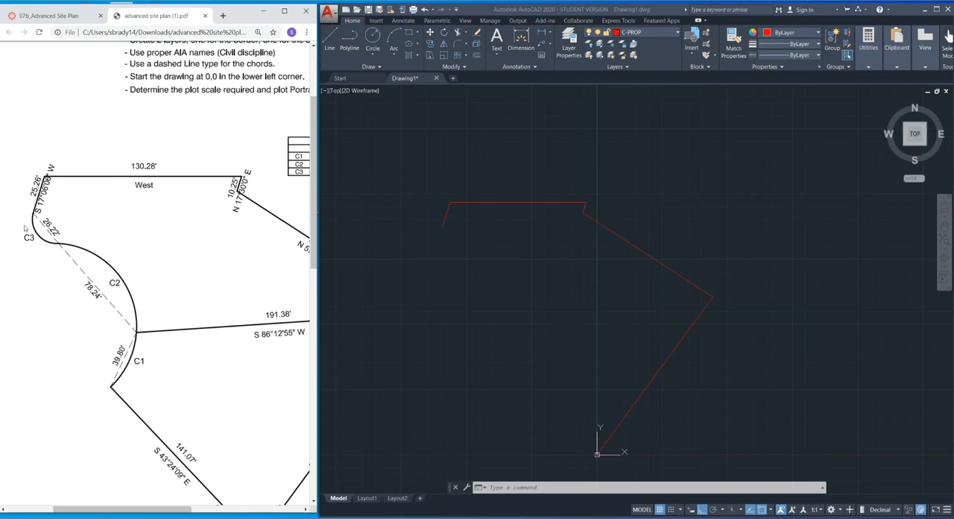
{"action": "left_click_drag", "start_coordinate": [96, 511], "coordinate": [164, 511]}
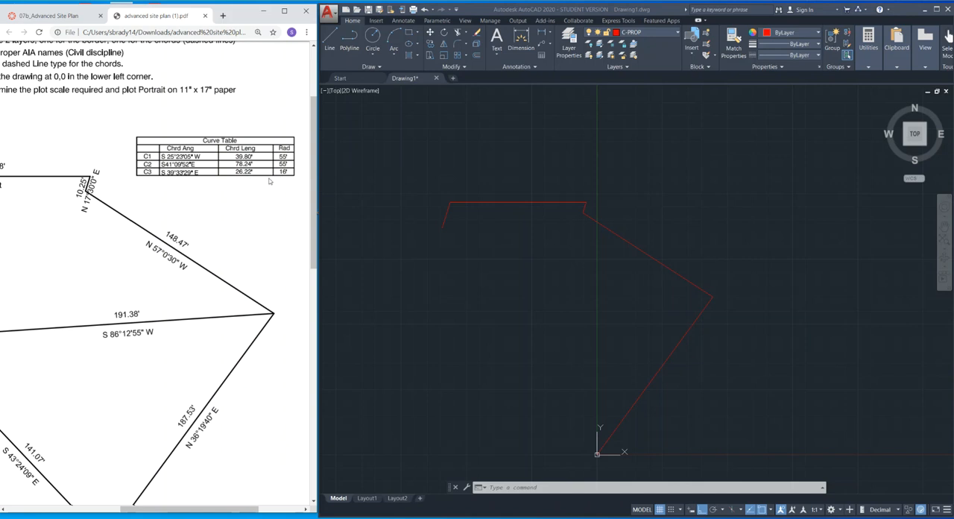
{"action": "left_click_drag", "start_coordinate": [162, 511], "coordinate": [89, 512]}
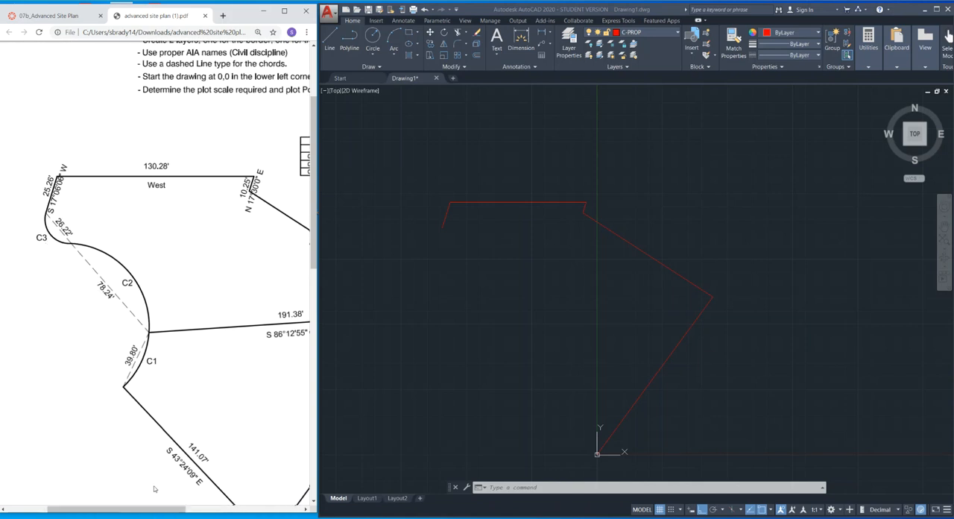
{"action": "left_click_drag", "start_coordinate": [155, 508], "coordinate": [241, 508]}
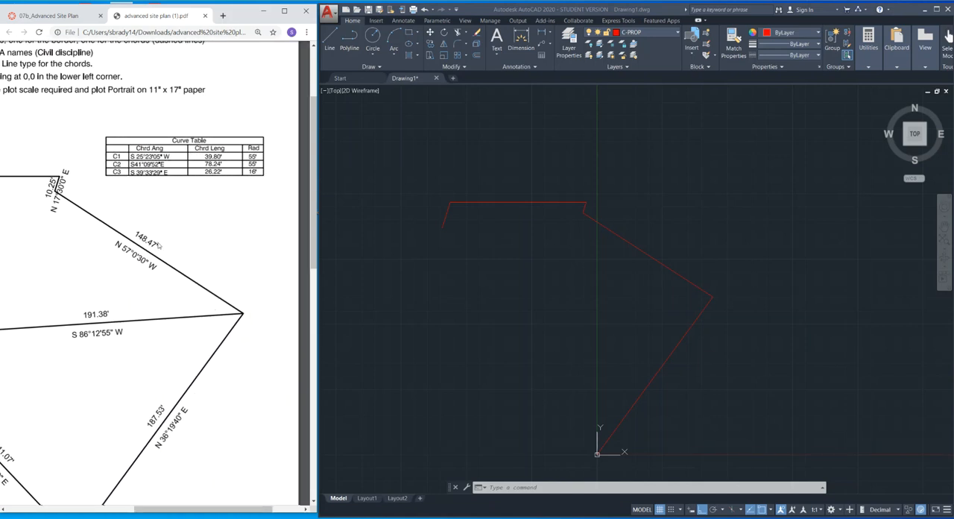
{"action": "left_click", "coordinate": [385, 241]}
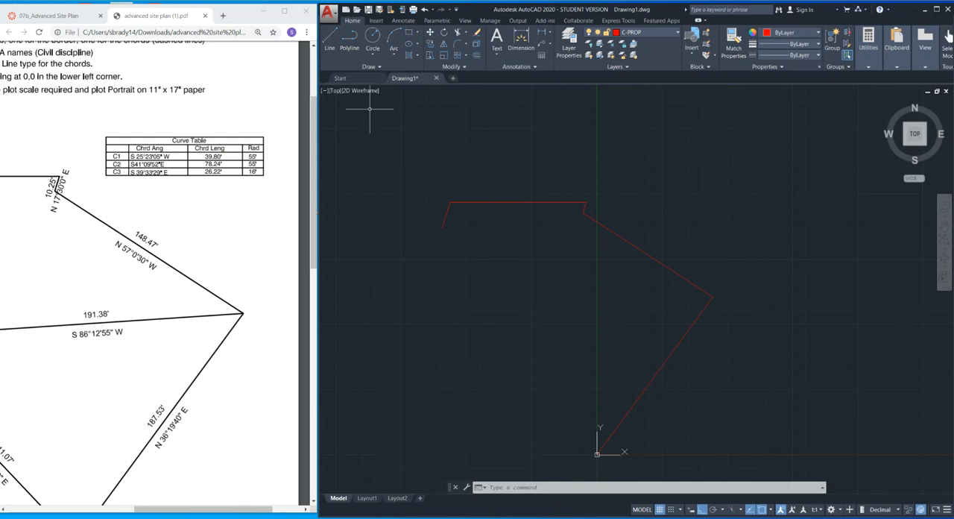
{"action": "left_click", "coordinate": [679, 35]}
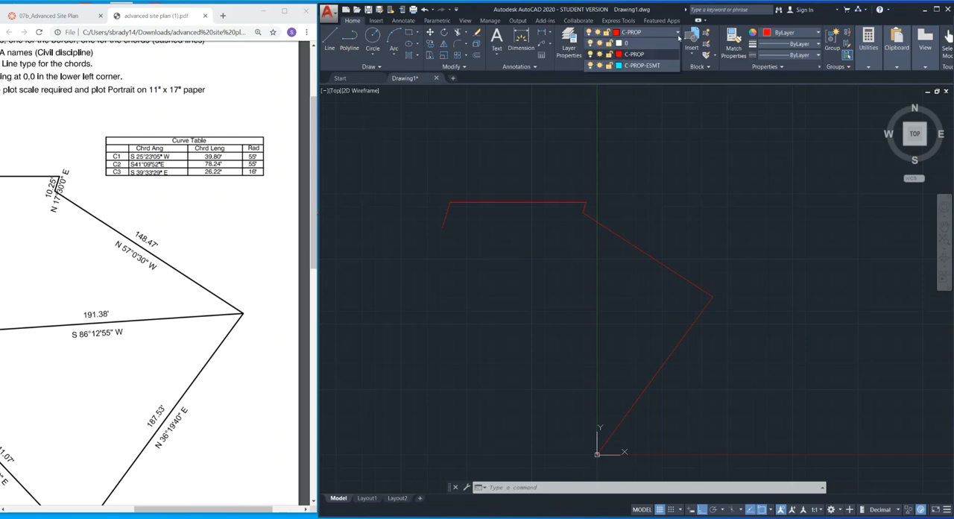
{"action": "left_click", "coordinate": [634, 65]}
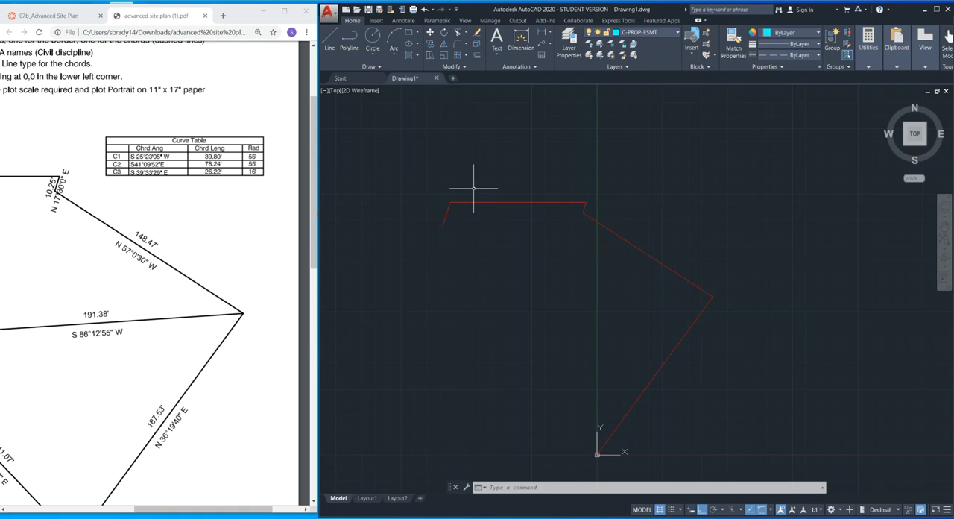
With ortho mode off, draw chord C3 from the open west end of the boundary, 26.22 long at S39d33'29"E.
{"action": "left_click", "coordinate": [329, 41]}
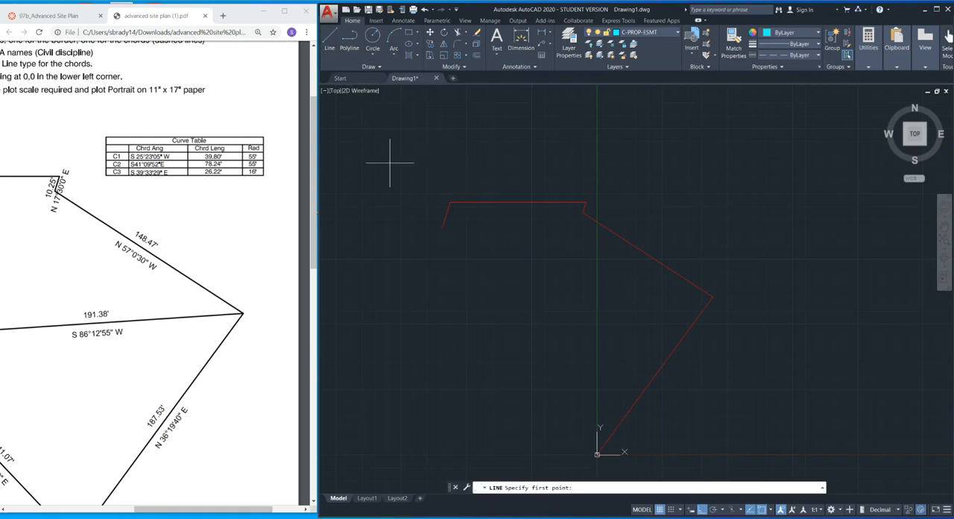
{"action": "left_click", "coordinate": [443, 226]}
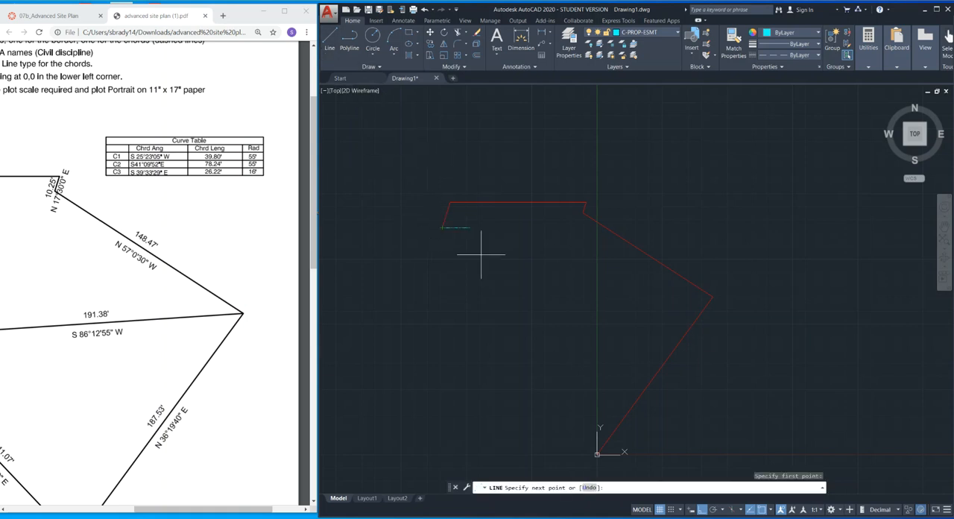
{"action": "key", "text": "F8"}
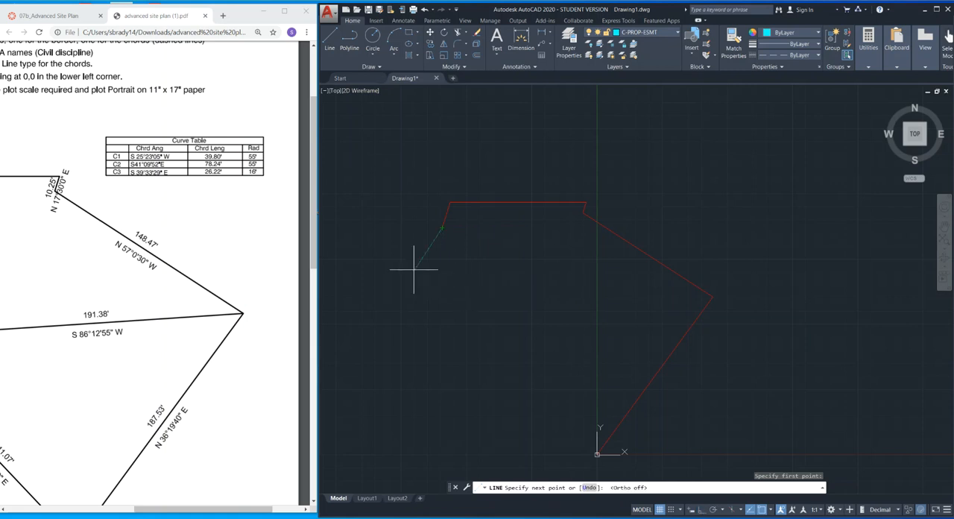
{"action": "type", "text": "@26.22<S"}
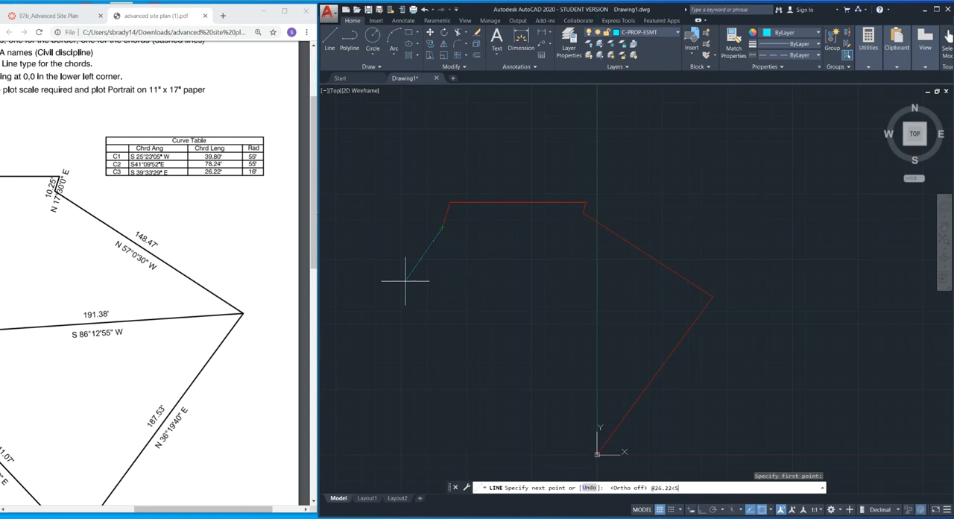
{"action": "type", "text": "39D33'29\"E"}
{"action": "key", "text": "Return"}
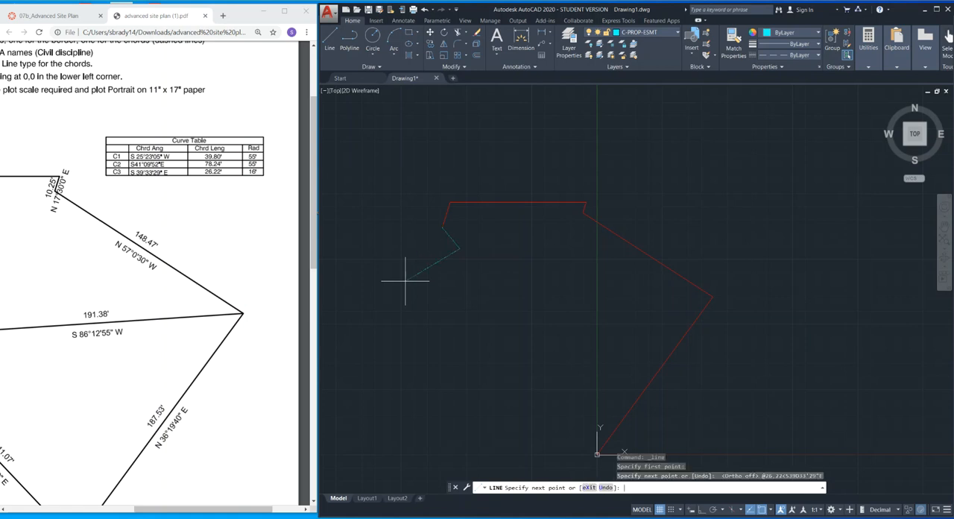
Continue from the end of chord C3 with chord C2, 78.24 long at a bearing of S41d09'52"E.
{"action": "left_click_drag", "start_coordinate": [237, 513], "coordinate": [161, 513]}
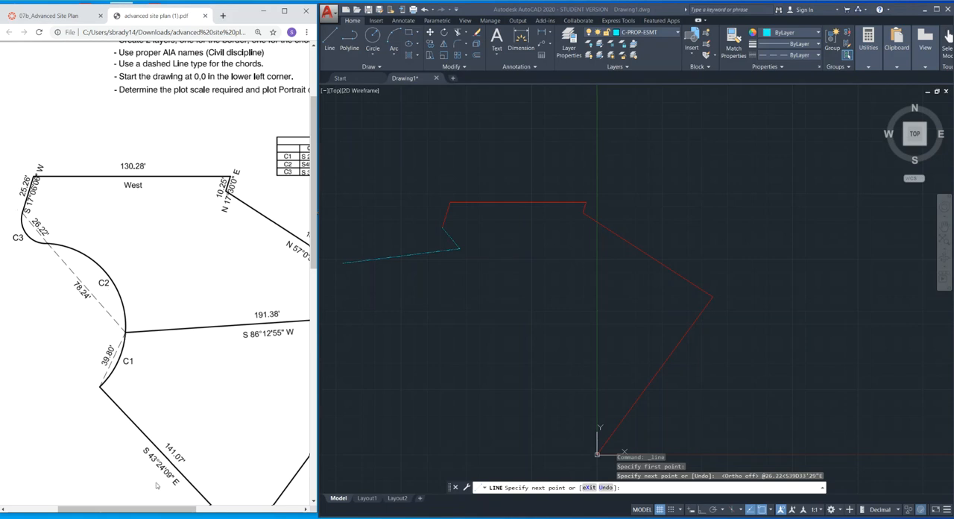
{"action": "left_click_drag", "start_coordinate": [161, 509], "coordinate": [237, 509]}
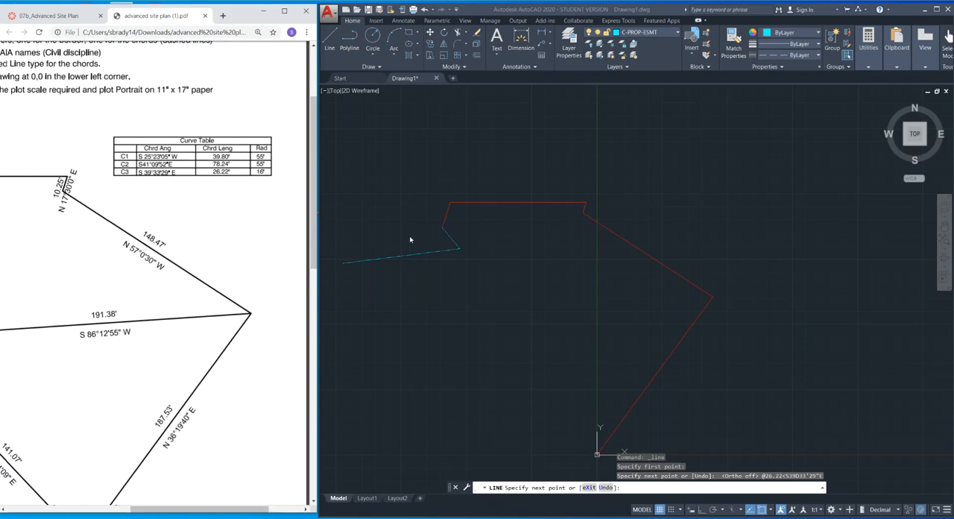
{"action": "left_click", "coordinate": [452, 264]}
{"action": "type", "text": "@"}
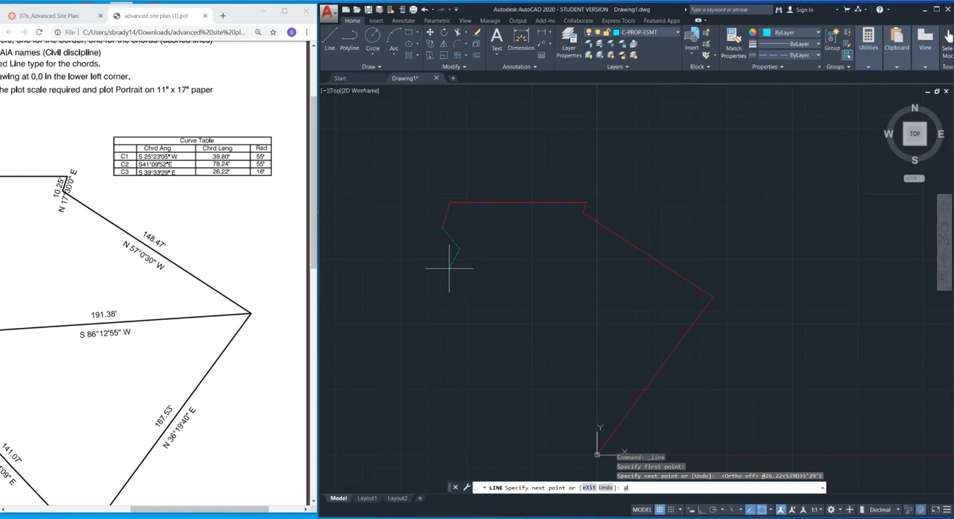
{"action": "type", "text": "78.24<S41D09'52\"E"}
{"action": "key", "text": "Return"}
{"action": "scroll", "coordinate": [449, 268], "scroll_direction": "up", "scroll_amount": 4}
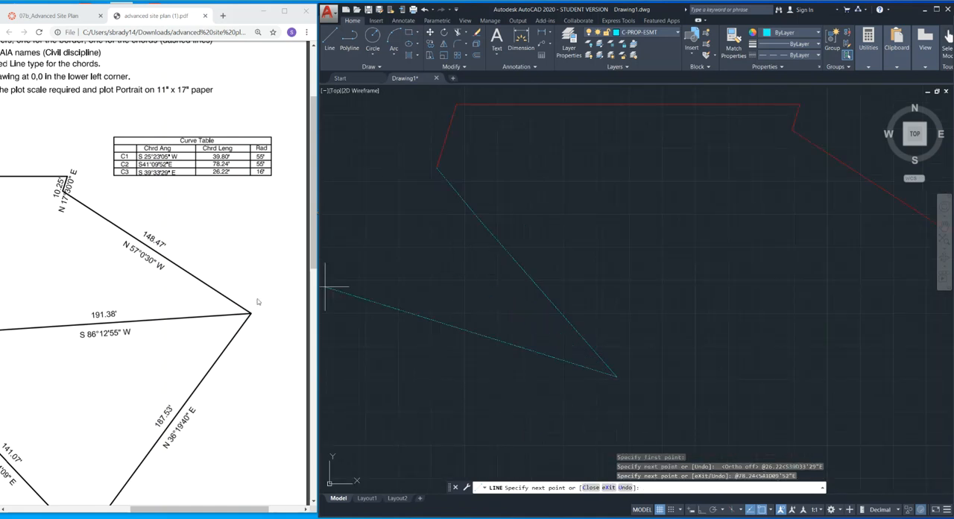
Continue from the end of chord C2 with chord C1, 39.80 long at a bearing of S25d23'05"W.
{"action": "left_click_drag", "start_coordinate": [199, 508], "coordinate": [137, 504]}
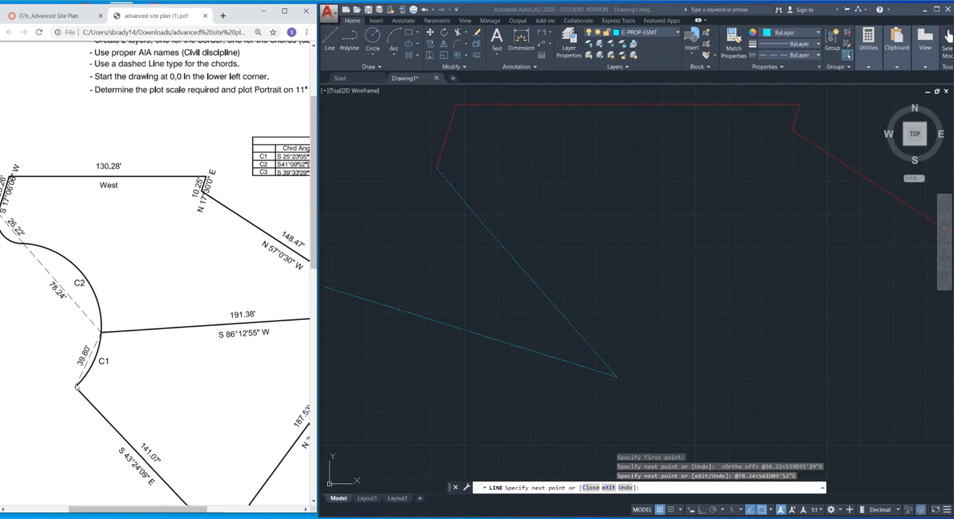
{"action": "left_click", "coordinate": [542, 407]}
{"action": "left_click_drag", "start_coordinate": [138, 509], "coordinate": [214, 509]}
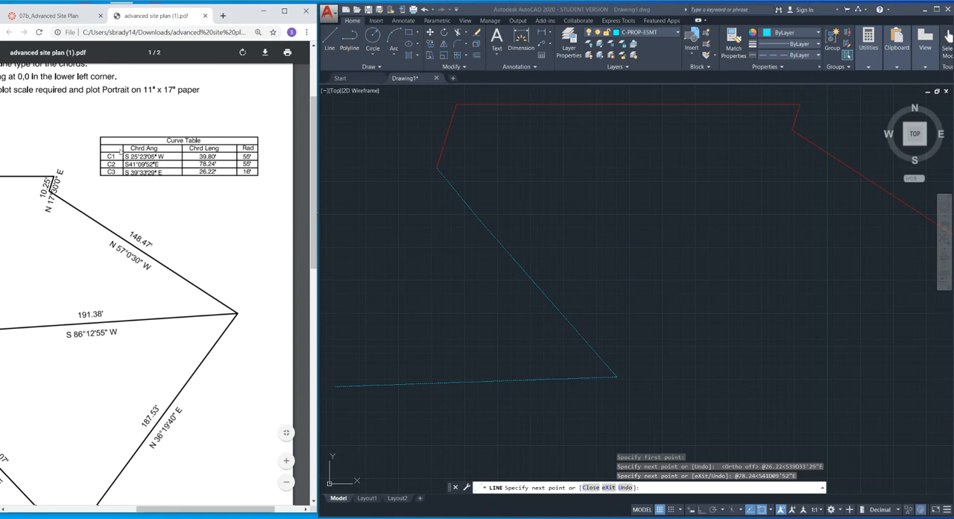
{"action": "left_click", "coordinate": [452, 280]}
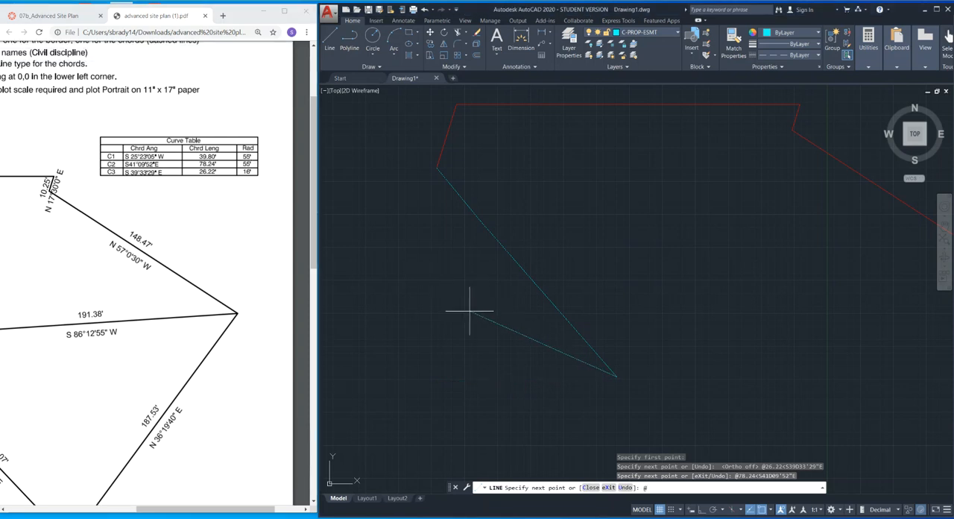
{"action": "type", "text": "@39"}
{"action": "type", "text": ".80<S25D23'05\"W"}
{"action": "key", "text": "Return"}
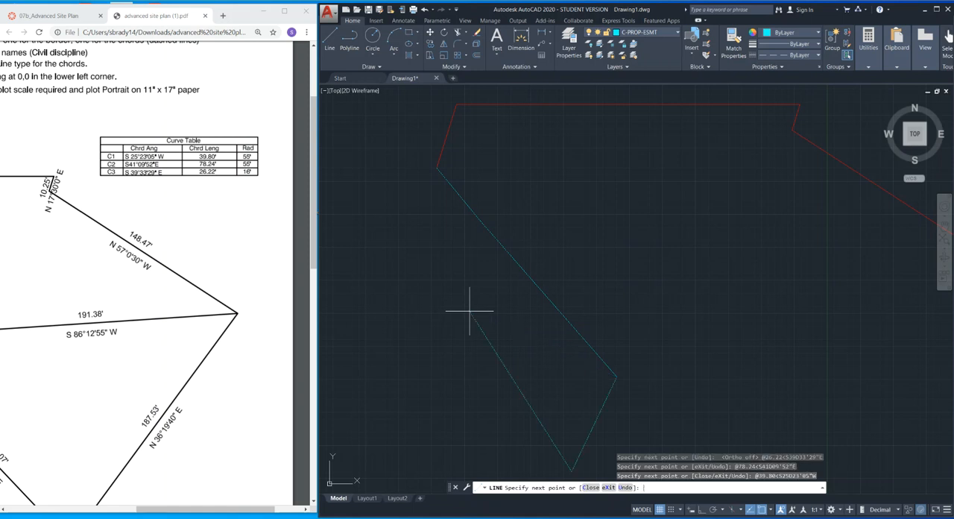
Check the remaining boundary line back to the start point in the site plan PDF and end the Line command at chord C1.
{"action": "left_click_drag", "start_coordinate": [201, 509], "coordinate": [150, 510]}
{"action": "scroll", "coordinate": [159, 384], "scroll_direction": "down", "scroll_amount": 3}
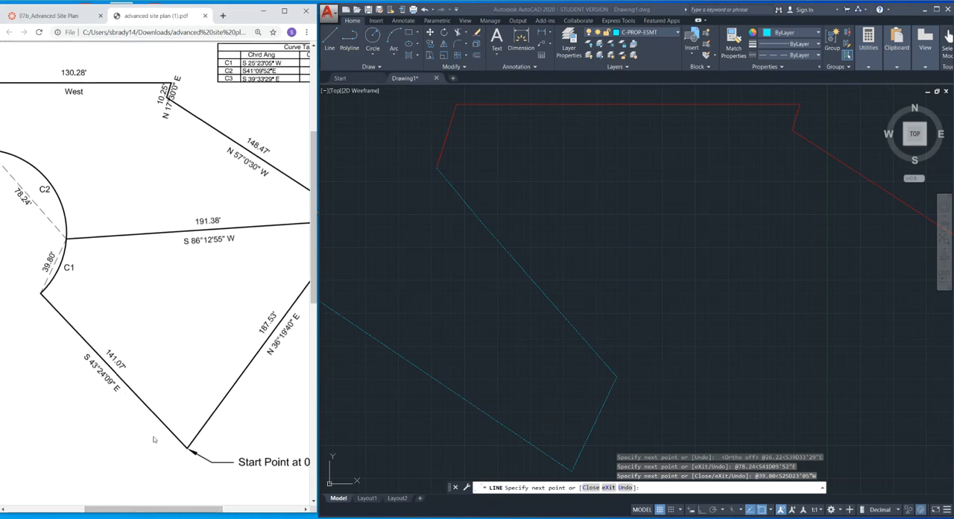
{"action": "scroll", "coordinate": [524, 402], "scroll_direction": "down", "scroll_amount": 3}
{"action": "middle_click_drag", "start_coordinate": [527, 399], "coordinate": [425, 273]}
{"action": "scroll", "coordinate": [473, 334], "scroll_direction": "up", "scroll_amount": 5}
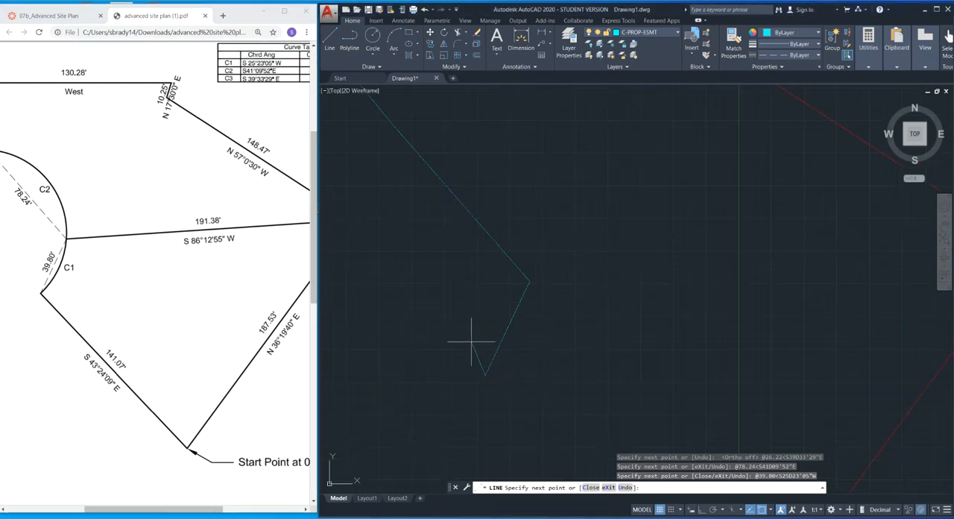
{"action": "scroll", "coordinate": [511, 308], "scroll_direction": "down", "scroll_amount": 5}
{"action": "scroll", "coordinate": [575, 347], "scroll_direction": "up", "scroll_amount": 3}
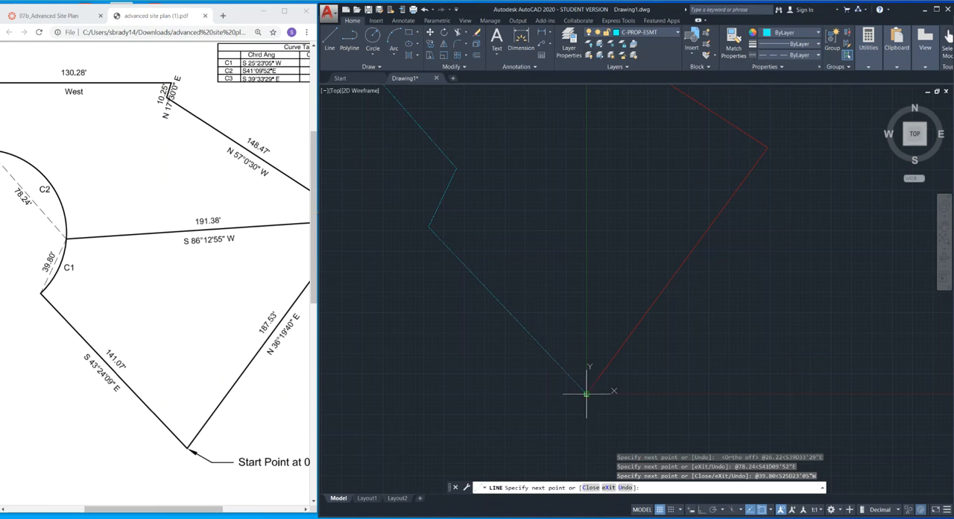
{"action": "key", "text": "Escape"}
{"action": "scroll", "coordinate": [615, 223], "scroll_direction": "down", "scroll_amount": 3}
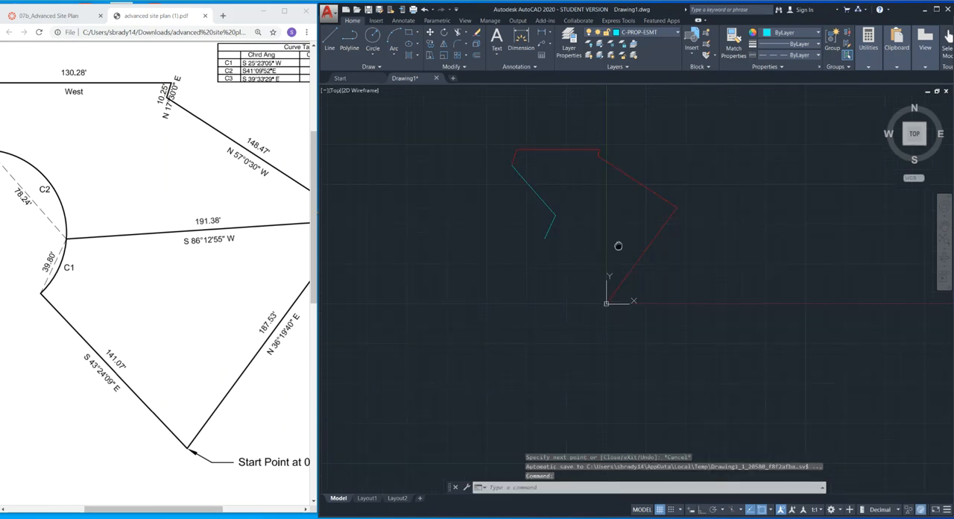
{"action": "scroll", "coordinate": [618, 273], "scroll_direction": "up", "scroll_amount": 2}
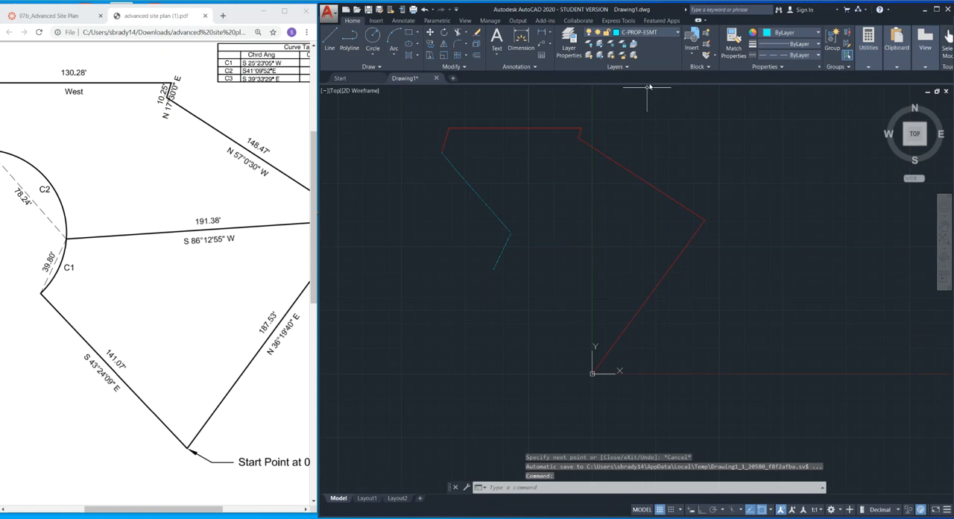
Make C-PROP the current layer and draw the closing boundary line from the end of chord C1, 141.07 long at S43d24'09"E.
{"action": "left_click", "coordinate": [678, 34]}
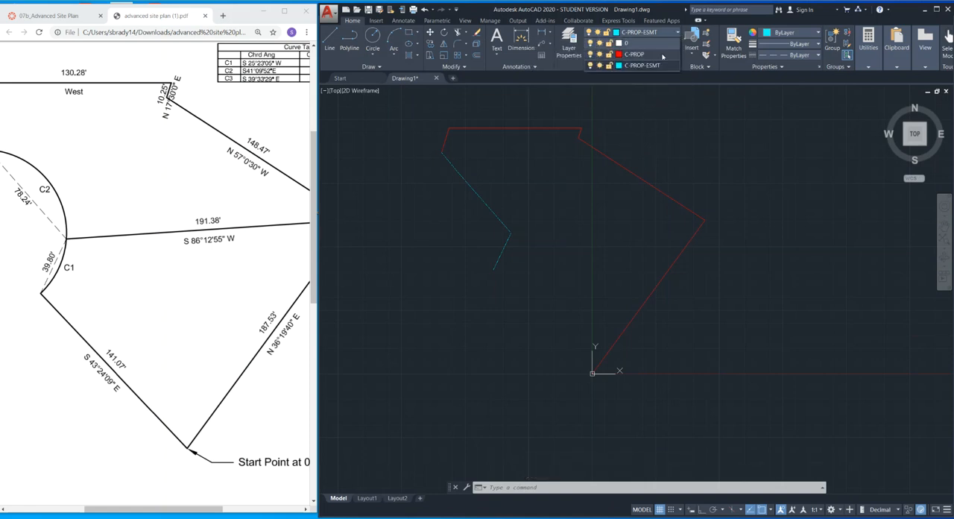
{"action": "left_click", "coordinate": [662, 56]}
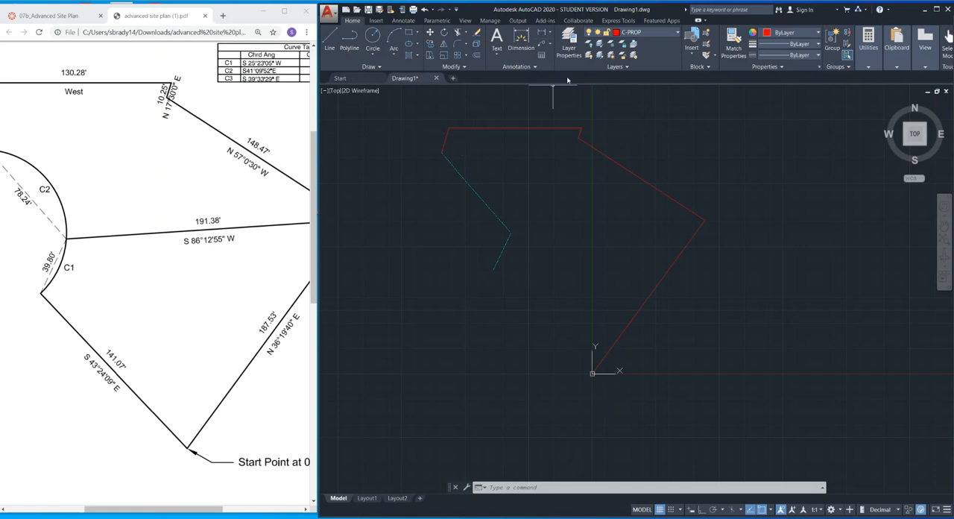
{"action": "left_click", "coordinate": [330, 41]}
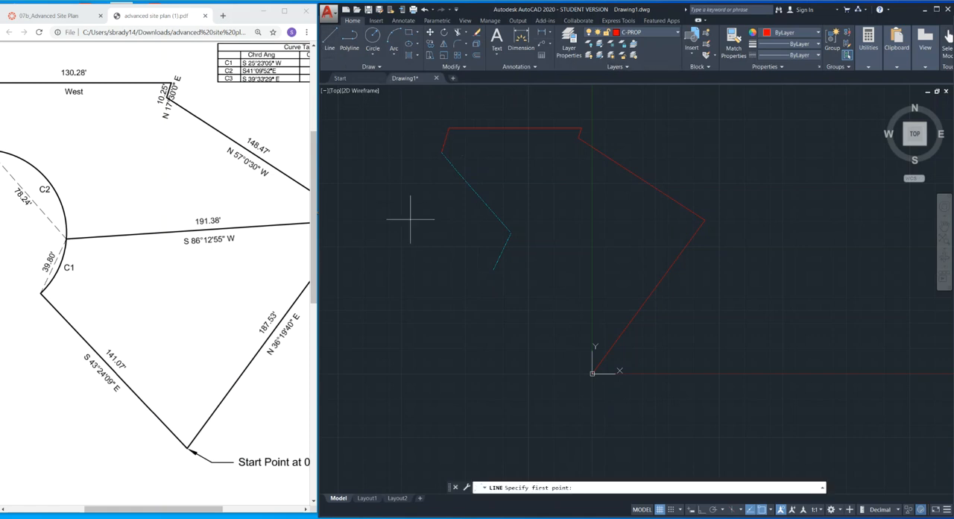
{"action": "left_click", "coordinate": [494, 269]}
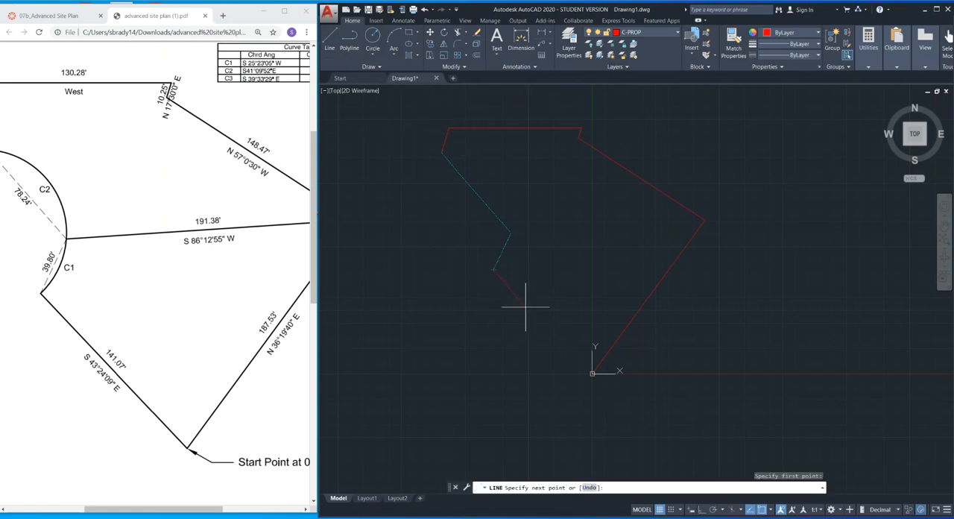
{"action": "type", "text": "@141.0"}
{"action": "type", "text": "7<S43D24'09\"E"}
{"action": "key", "text": "Return"}
{"action": "key", "text": "Escape"}
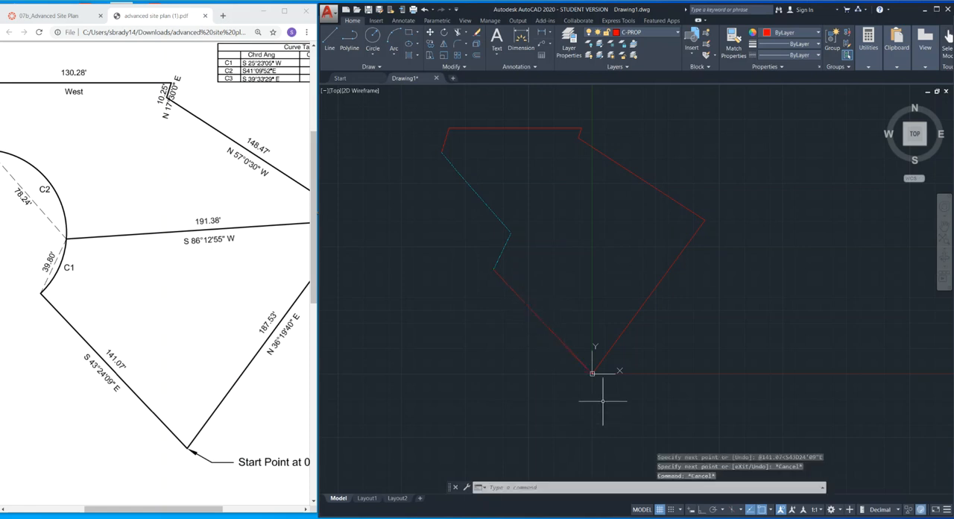
Inspect how closely the boundary closes at the 0,0 start point and zoom to the drawing's extents.
{"action": "scroll", "coordinate": [590, 379], "scroll_direction": "up", "scroll_amount": 5}
{"action": "scroll", "coordinate": [607, 403], "scroll_direction": "up", "scroll_amount": 7}
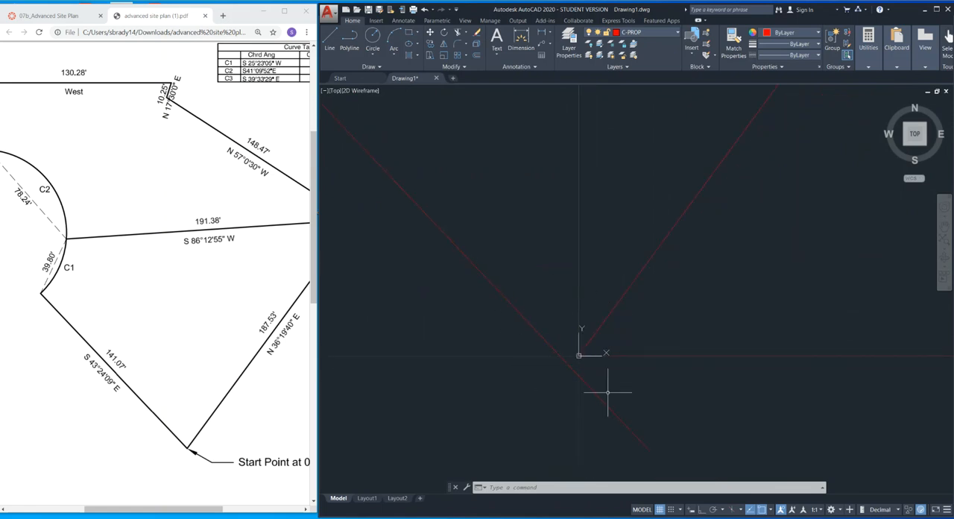
{"action": "type", "text": "zoom"}
{"action": "key", "text": "Return"}
{"action": "type", "text": "e"}
{"action": "key", "text": "Return"}
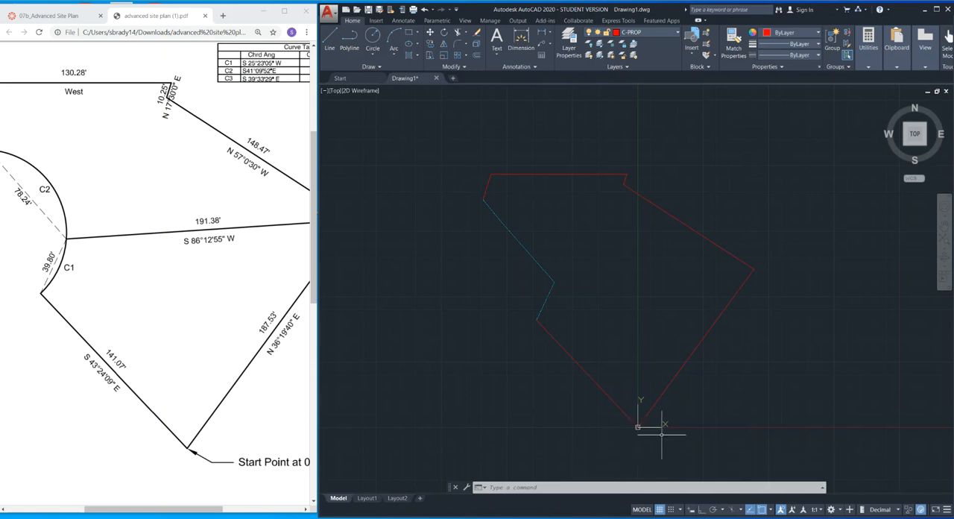
Check the length and bearing of the interior dividing line in the site plan PDF.
{"action": "left_click", "coordinate": [139, 322]}
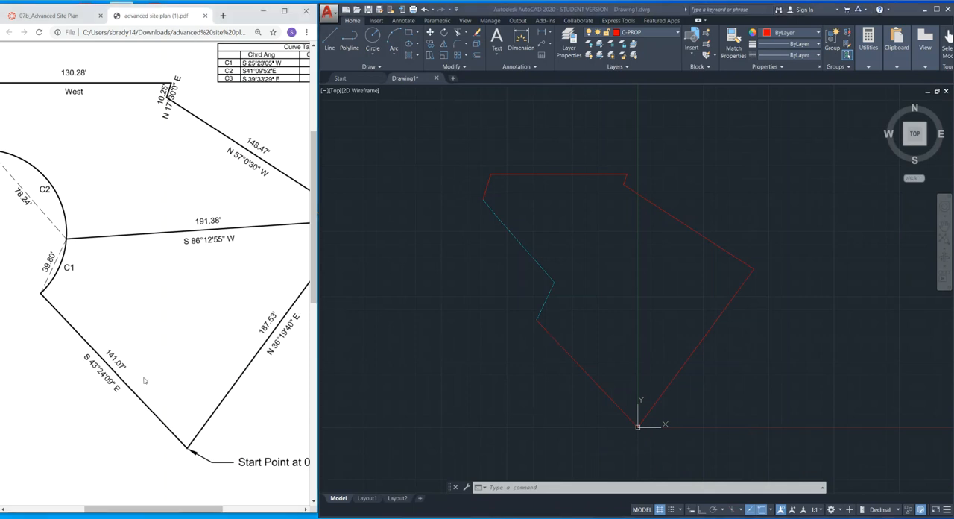
{"action": "left_click_drag", "start_coordinate": [152, 509], "coordinate": [174, 513]}
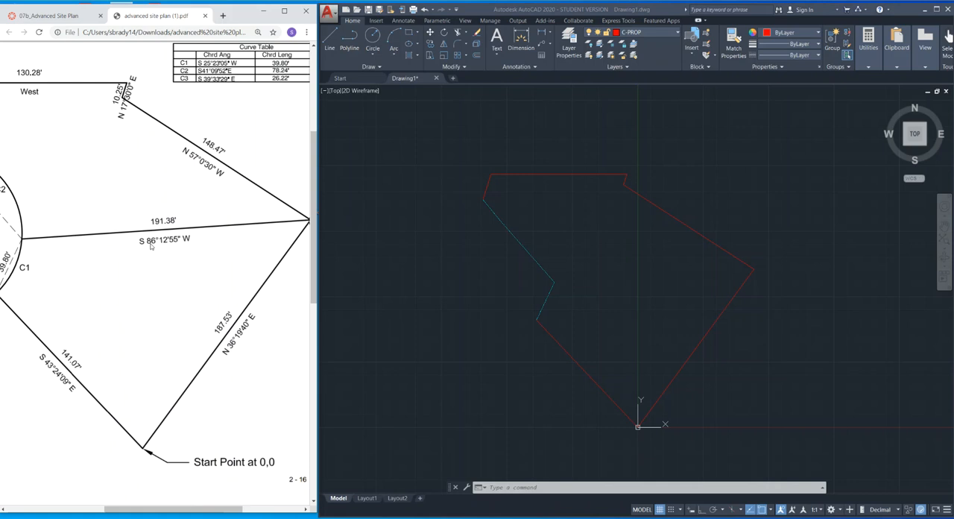
{"action": "left_click", "coordinate": [455, 308]}
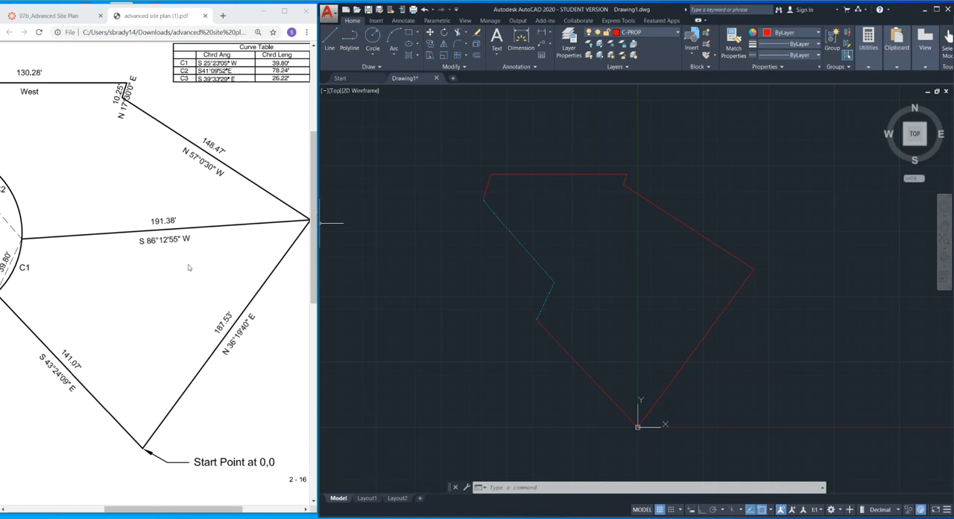
Draw the interior dividing line from the property's east corner, 191.38 long at S86d12'55"W, and end the Line command.
{"action": "left_click", "coordinate": [674, 284]}
{"action": "left_click", "coordinate": [673, 282]}
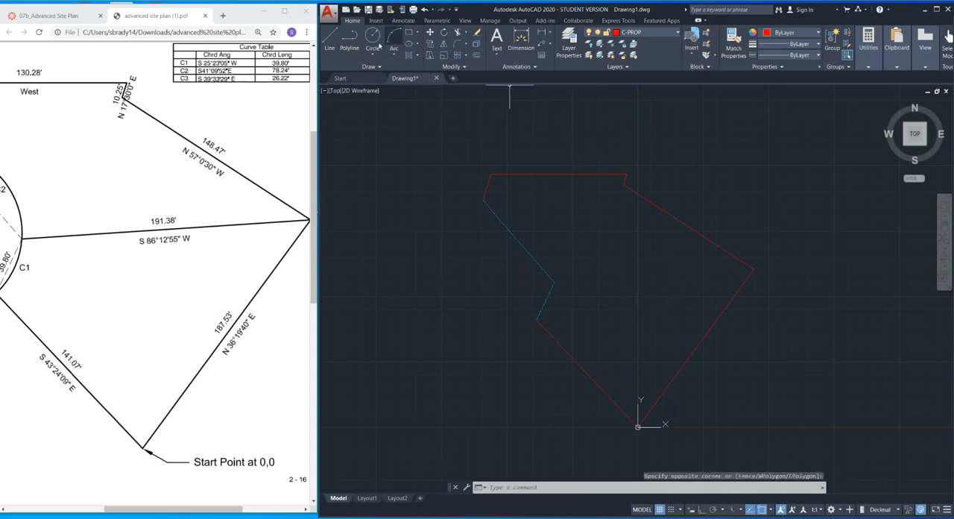
{"action": "left_click", "coordinate": [329, 44]}
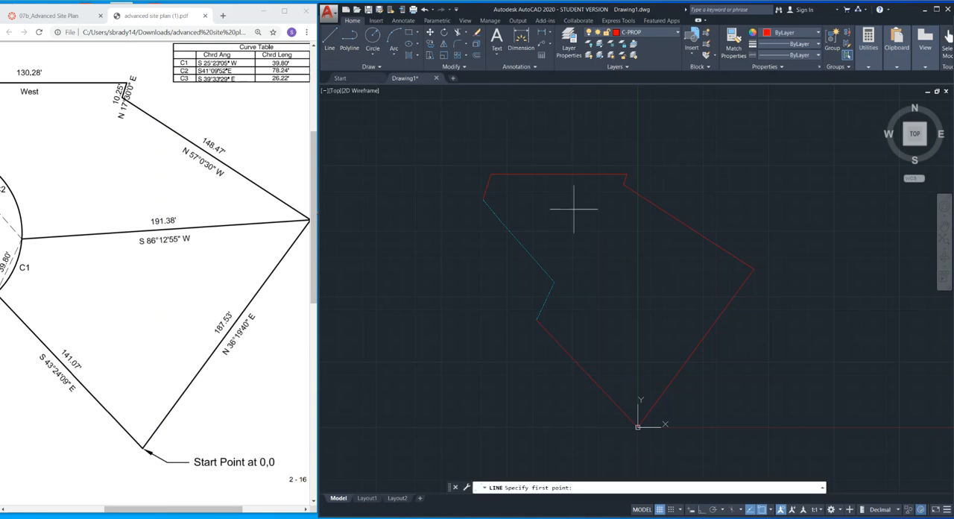
{"action": "left_click", "coordinate": [754, 267]}
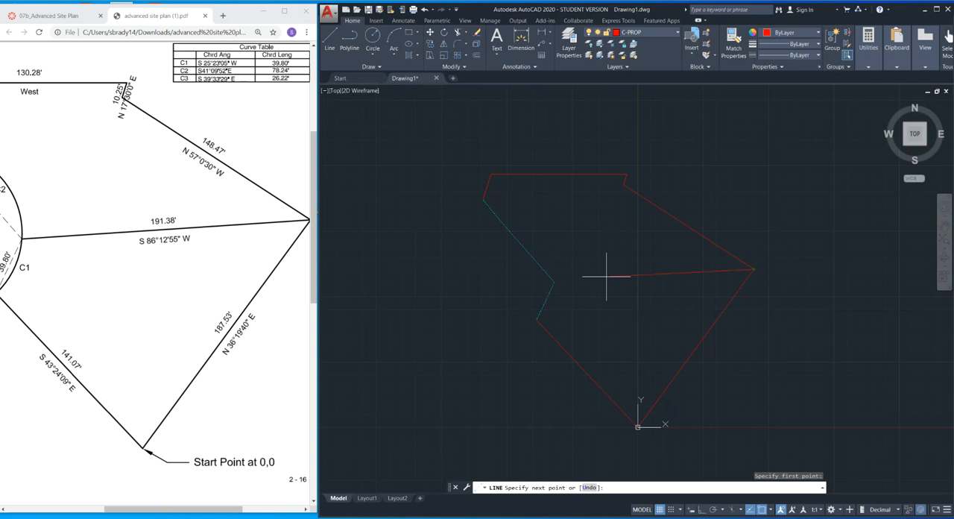
{"action": "type", "text": "@191.38<S86D12'55\"W"}
{"action": "key", "text": "Return"}
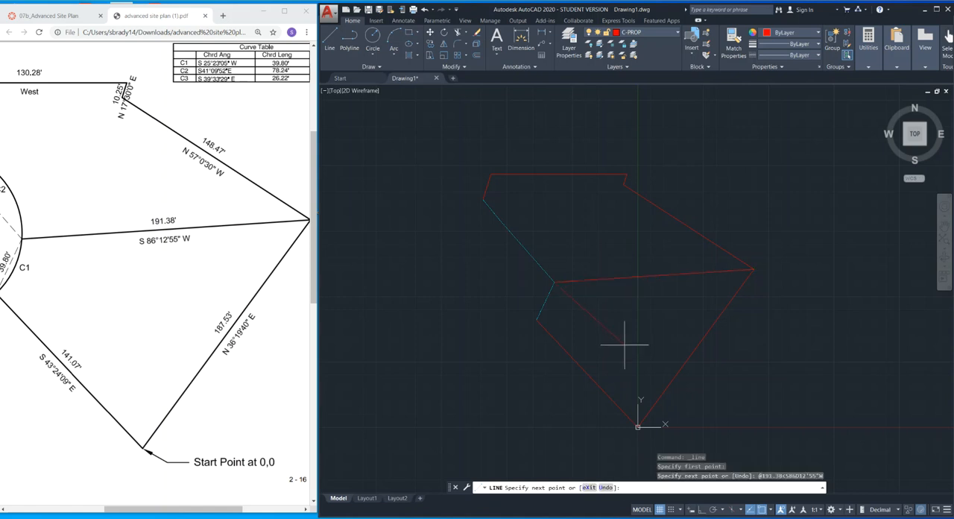
{"action": "key", "text": "Escape"}
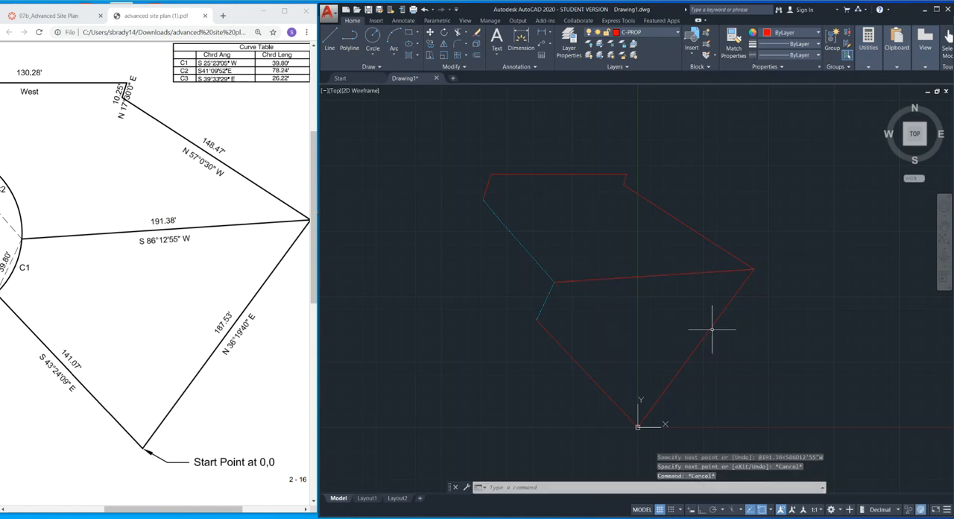
Examine curves C1 to C3 and their radii in the site plan PDF and compare the available arc construction methods.
{"action": "scroll", "coordinate": [194, 290], "scroll_direction": "down", "scroll_amount": 3, "text": "ctrl"}
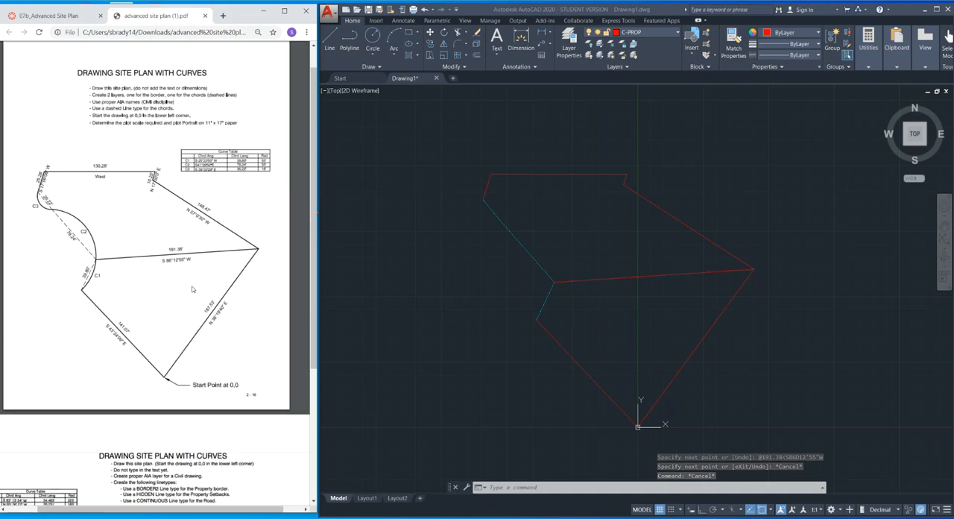
{"action": "scroll", "coordinate": [192, 289], "scroll_direction": "up", "scroll_amount": 1, "text": "ctrl"}
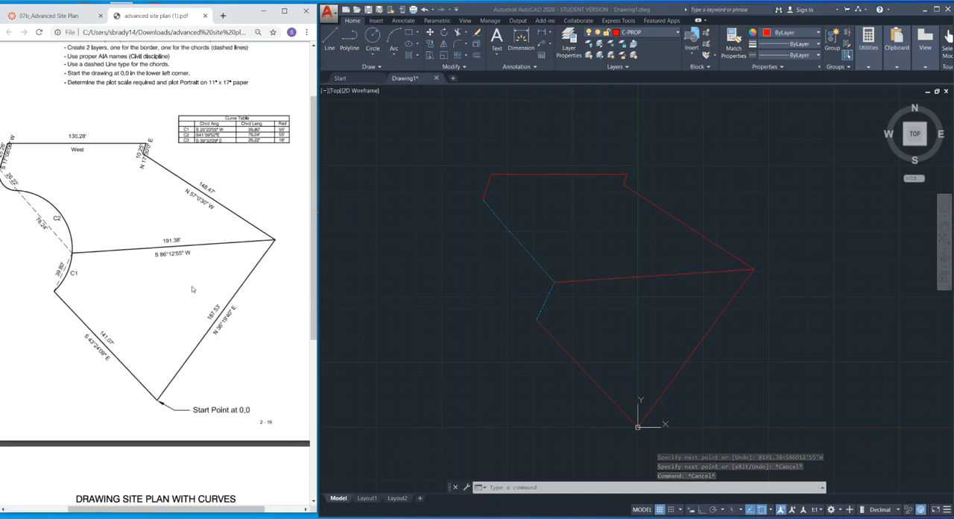
{"action": "left_click", "coordinate": [491, 300]}
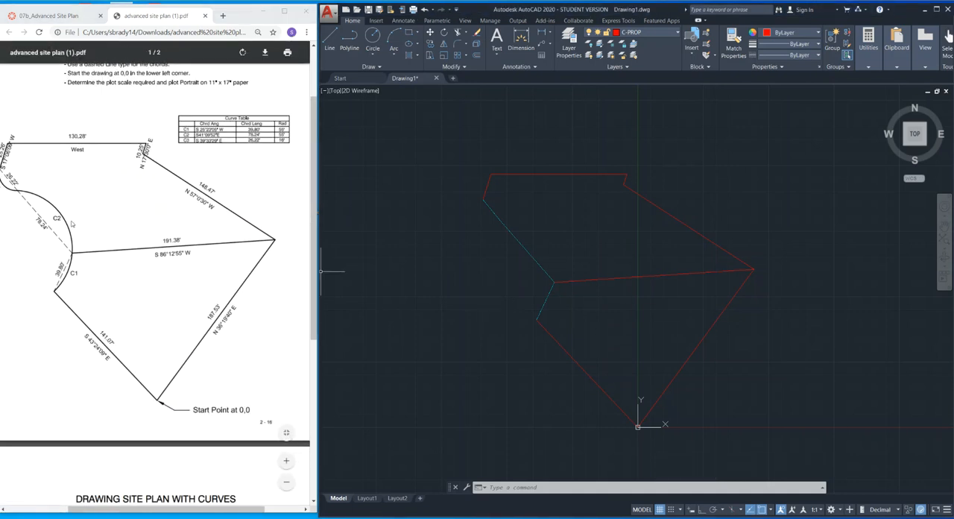
{"action": "left_click_drag", "start_coordinate": [155, 513], "coordinate": [125, 513]}
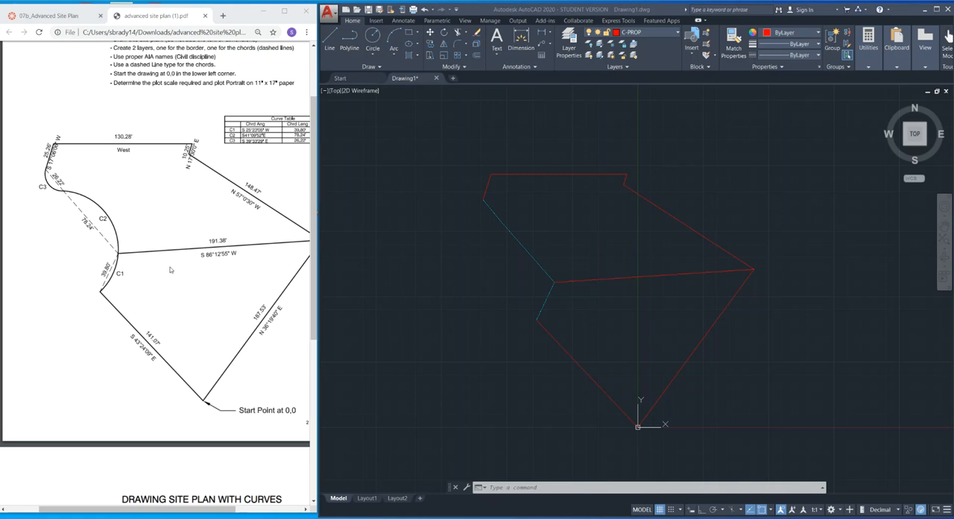
{"action": "mouse_move", "coordinate": [189, 510]}
{"action": "left_mouse_down"}
{"action": "mouse_move", "coordinate": [225, 513]}
{"action": "mouse_move", "coordinate": [206, 513]}
{"action": "left_mouse_up"}
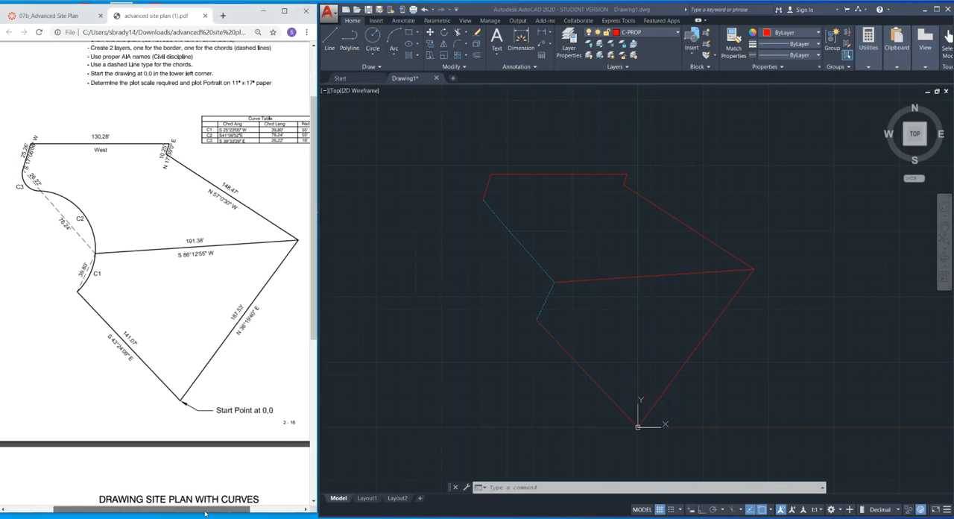
{"action": "left_click", "coordinate": [374, 333]}
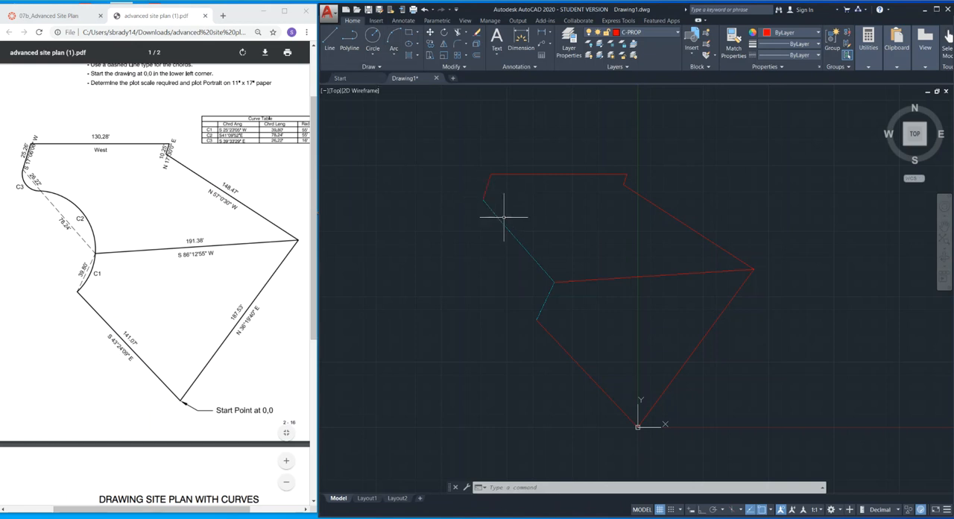
{"action": "left_click", "coordinate": [395, 56]}
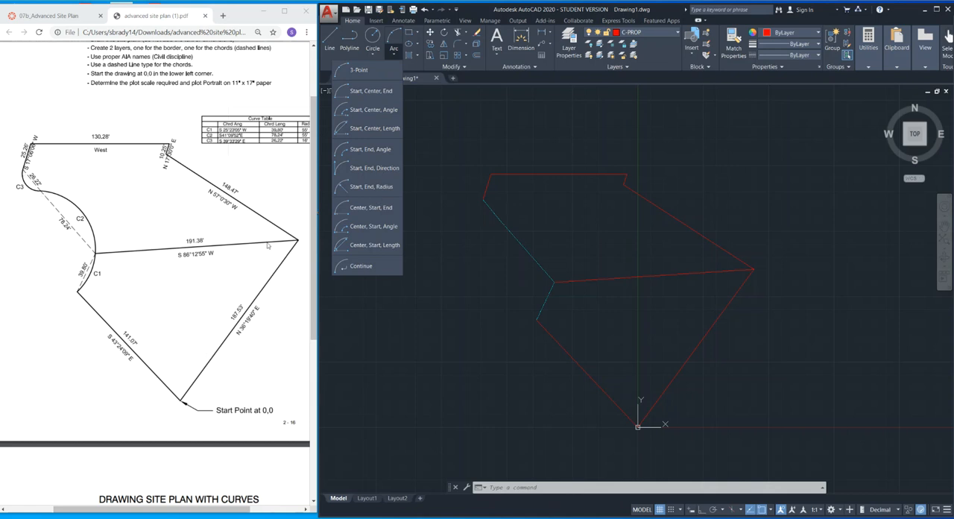
{"action": "left_click_drag", "start_coordinate": [205, 514], "coordinate": [212, 513]}
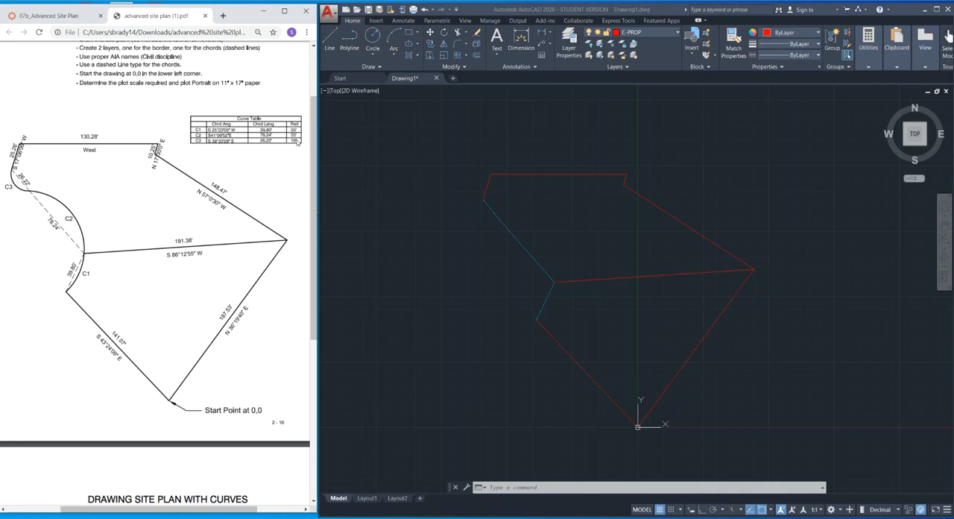
Highlight the three dashed chord lines for the curves and clear the selection.
{"action": "left_click", "coordinate": [493, 211]}
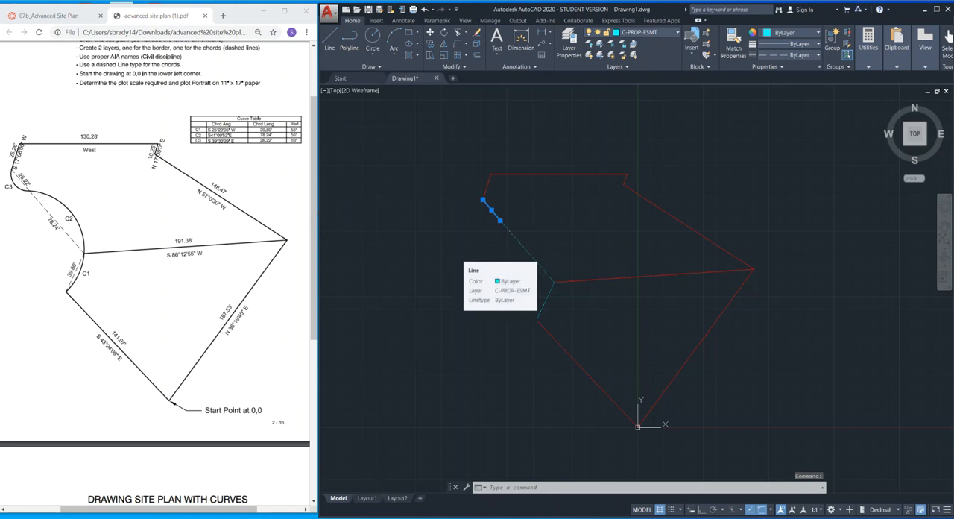
{"action": "left_click", "coordinate": [532, 253]}
{"action": "left_click", "coordinate": [547, 295]}
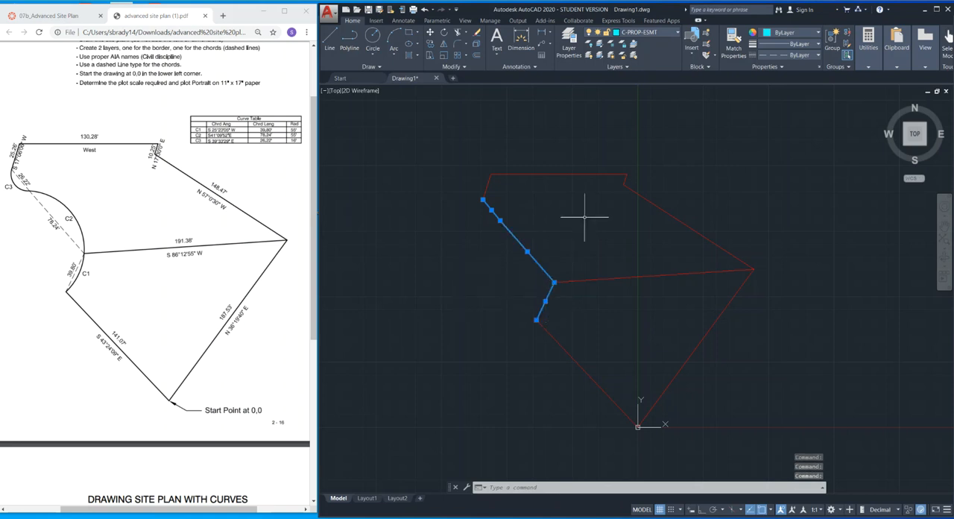
{"action": "key", "text": "Escape"}
{"action": "key", "text": "Escape"}
{"action": "key", "text": "Escape"}
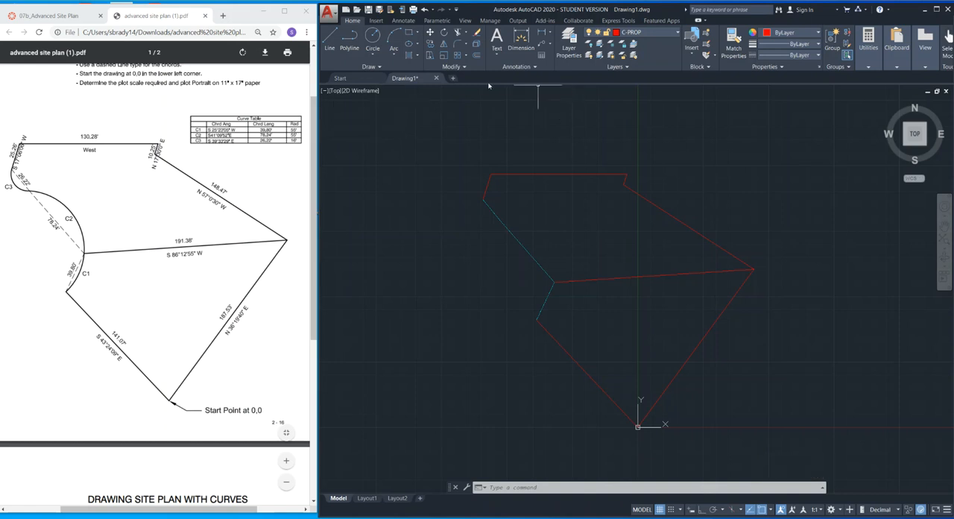
Draw the C3 arc by start, end and radius, counterclockwise from chord C3's upper end to its lower end, with radius 16.
{"action": "left_click", "coordinate": [394, 54]}
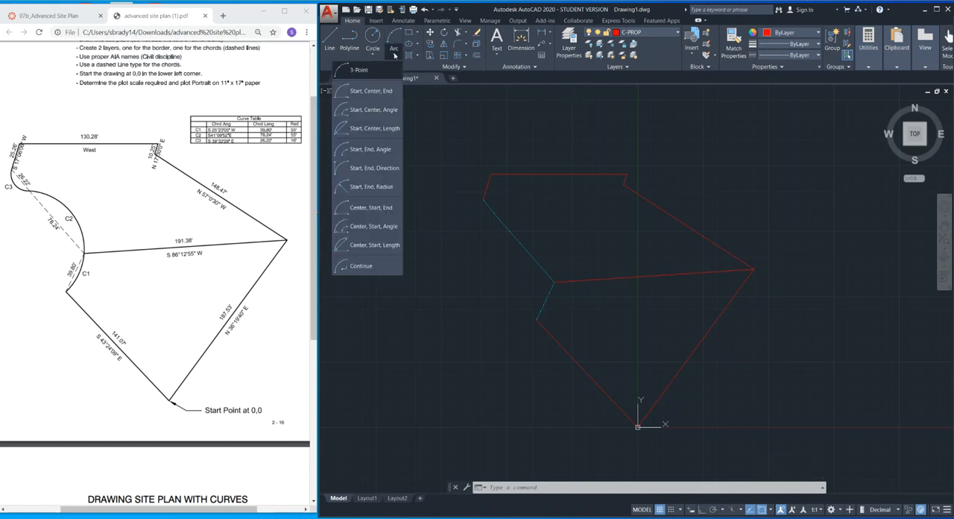
{"action": "left_click", "coordinate": [393, 189]}
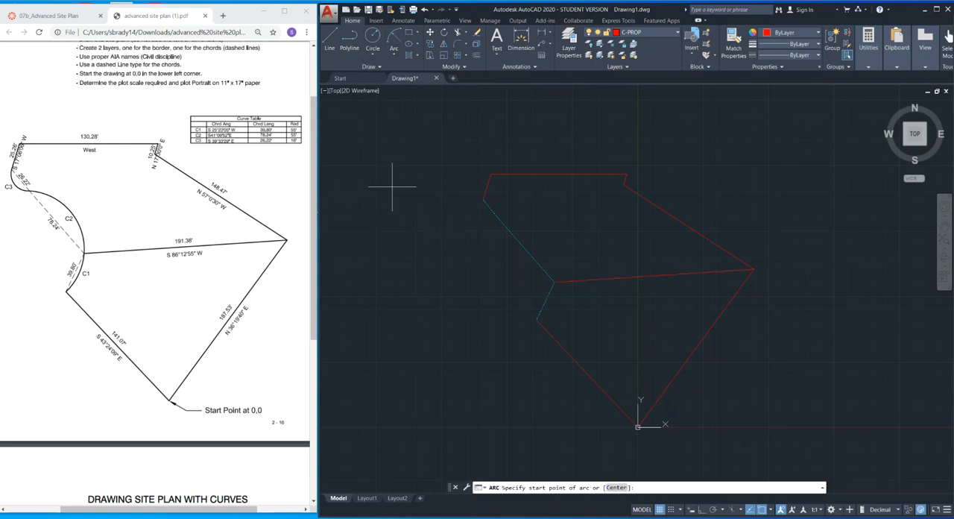
{"action": "scroll", "coordinate": [517, 249], "scroll_direction": "up", "scroll_amount": 3}
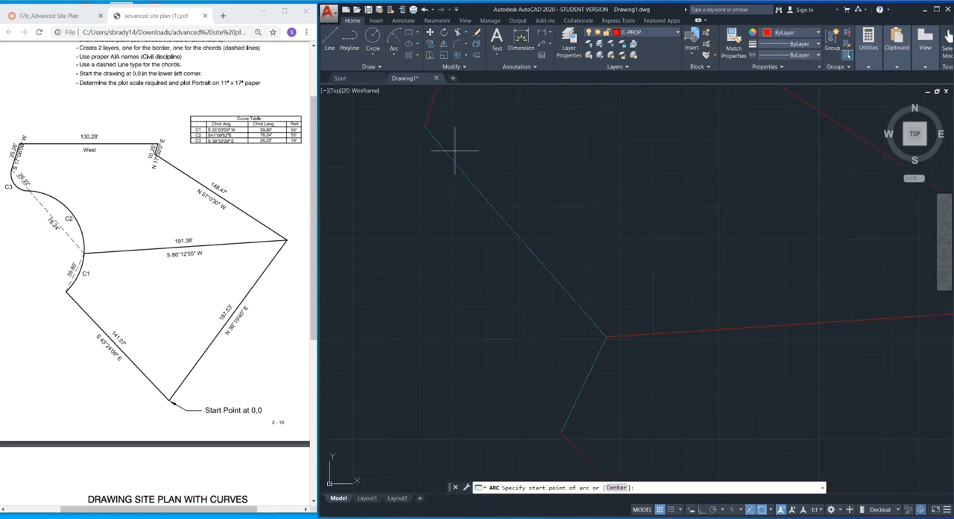
{"action": "left_click", "coordinate": [425, 125]}
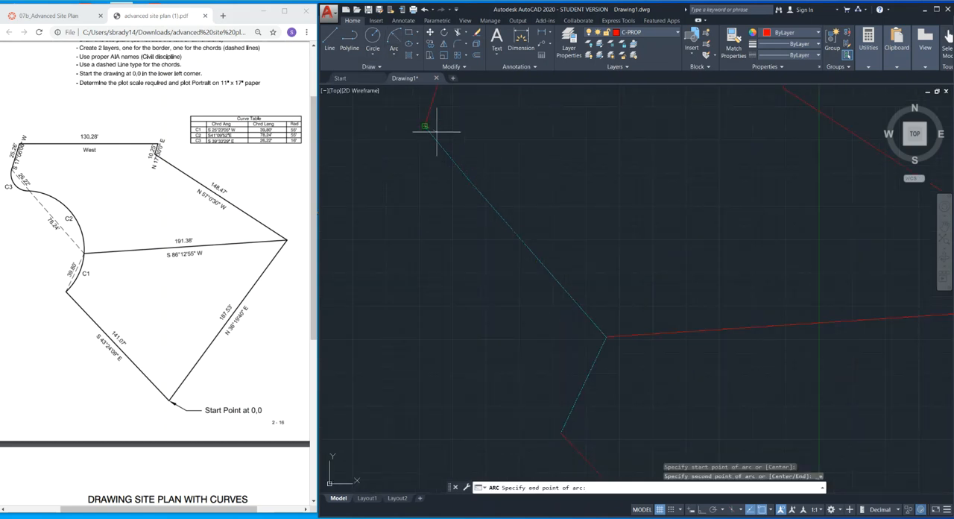
{"action": "left_click", "coordinate": [469, 180]}
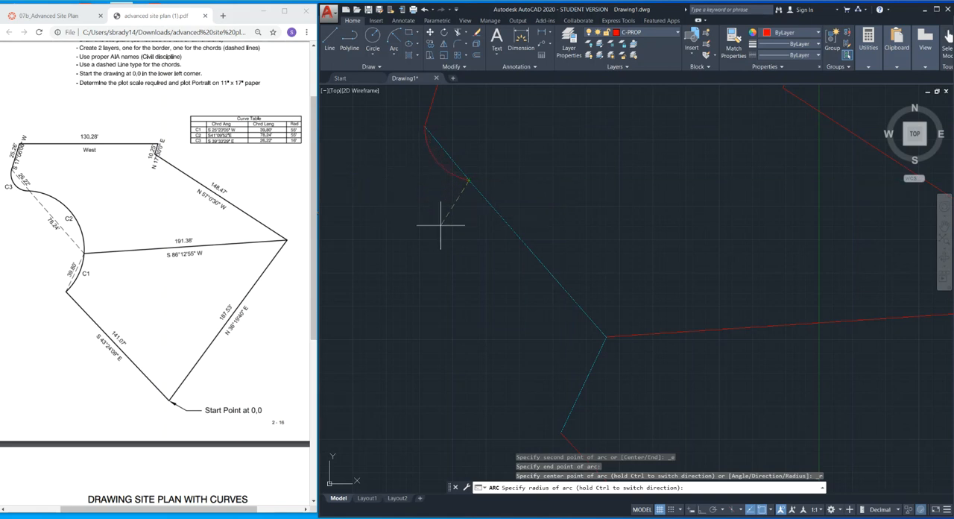
{"action": "key", "text": "Return"}
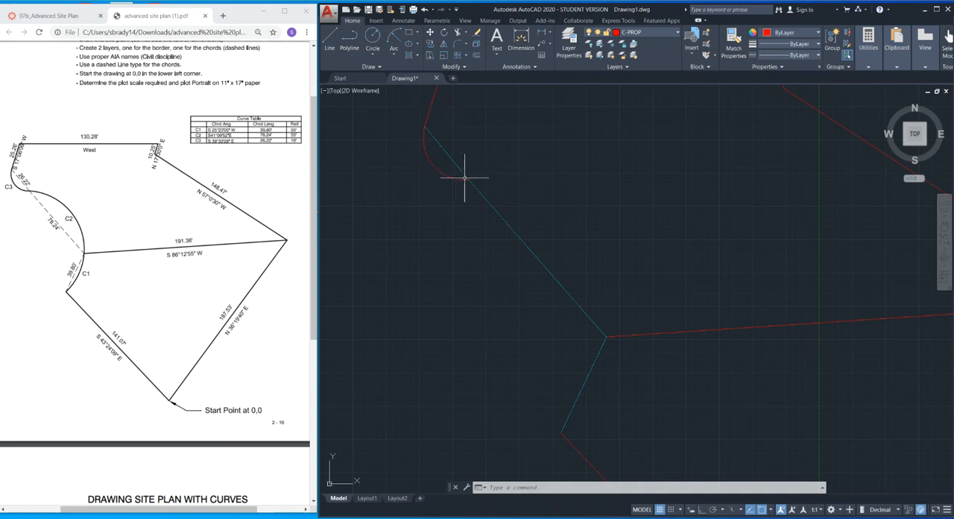
Try the arc over chord C3 with its start and end points swapped, and delete the reversed arc.
{"action": "left_click", "coordinate": [394, 37]}
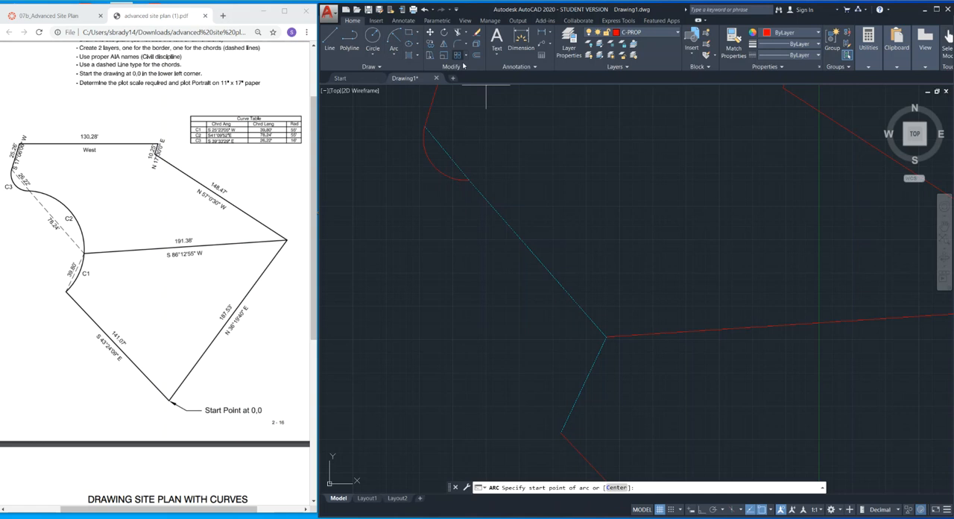
{"action": "left_click", "coordinate": [469, 180]}
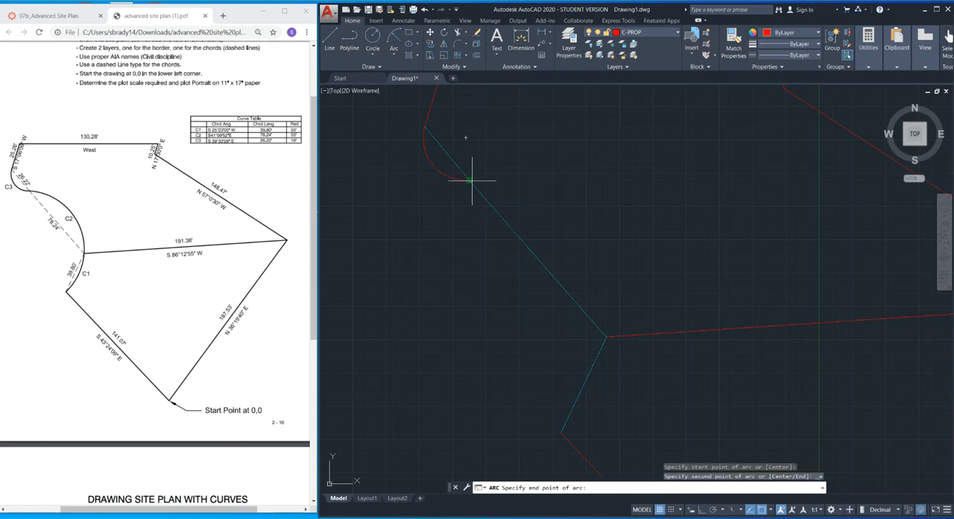
{"action": "left_click", "coordinate": [424, 126]}
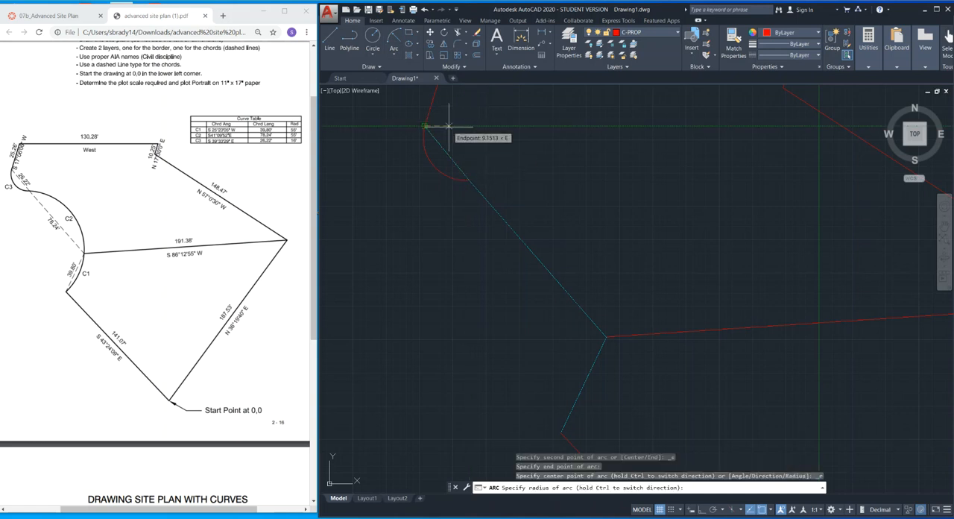
{"action": "key", "text": "Return"}
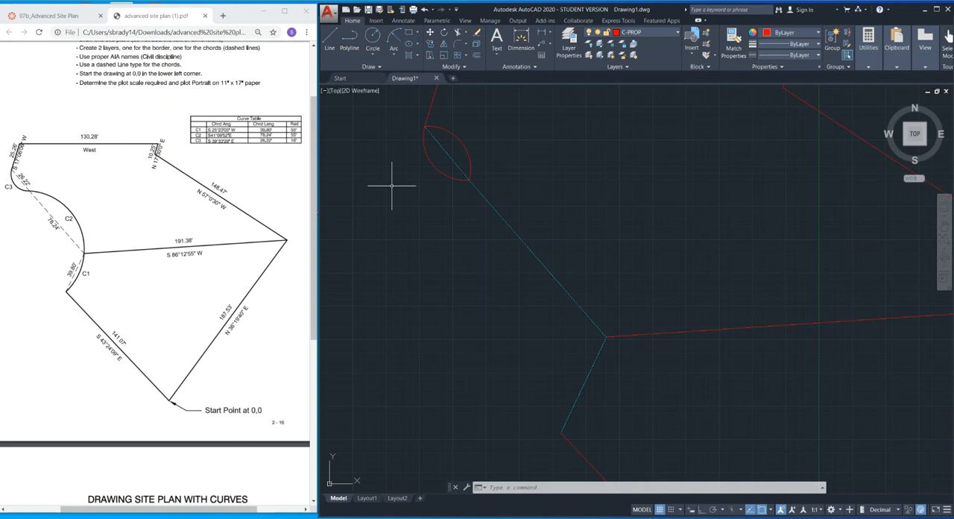
{"action": "left_click", "coordinate": [461, 141]}
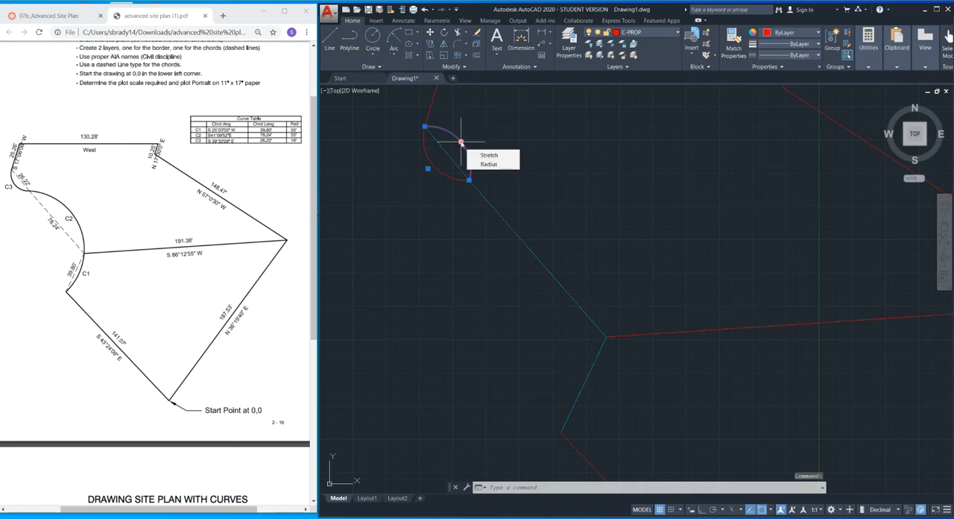
{"action": "key", "text": "Delete"}
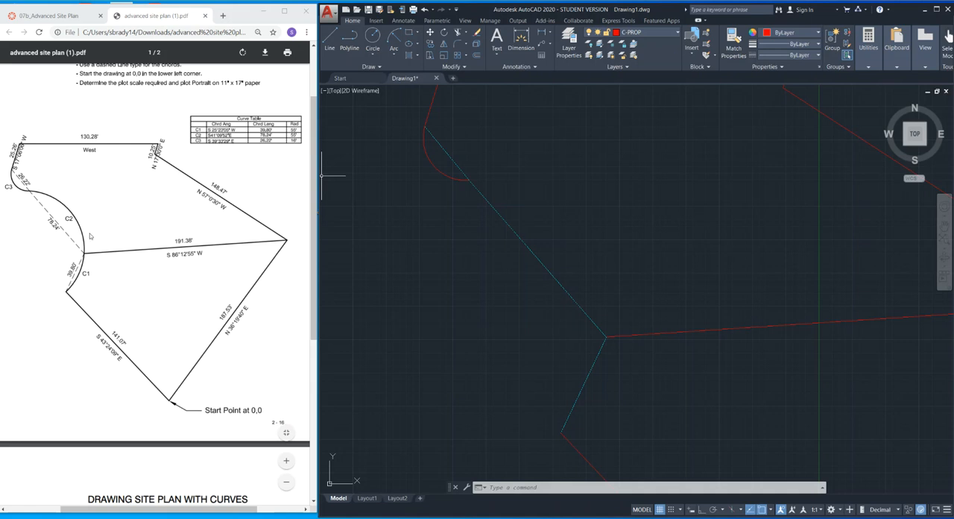
Draw the C2 arc by start, end and radius, from the dividing line's west end to the end of arc C3, with radius 55.
{"action": "left_click", "coordinate": [507, 251]}
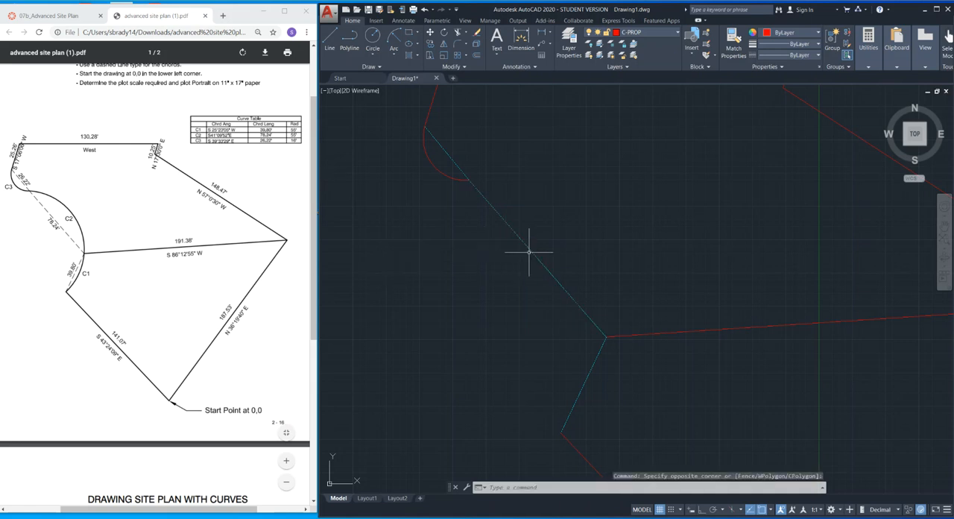
{"action": "left_click", "coordinate": [394, 37]}
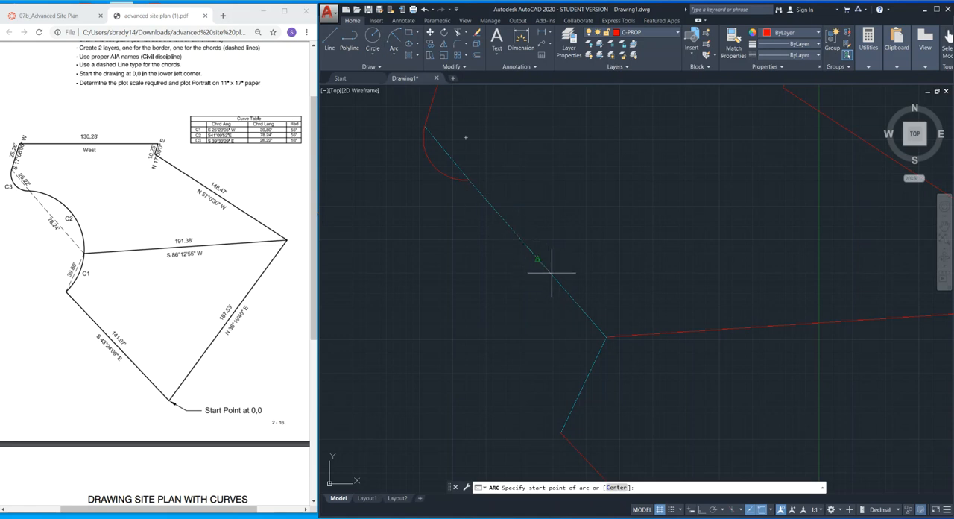
{"action": "left_click", "coordinate": [606, 337]}
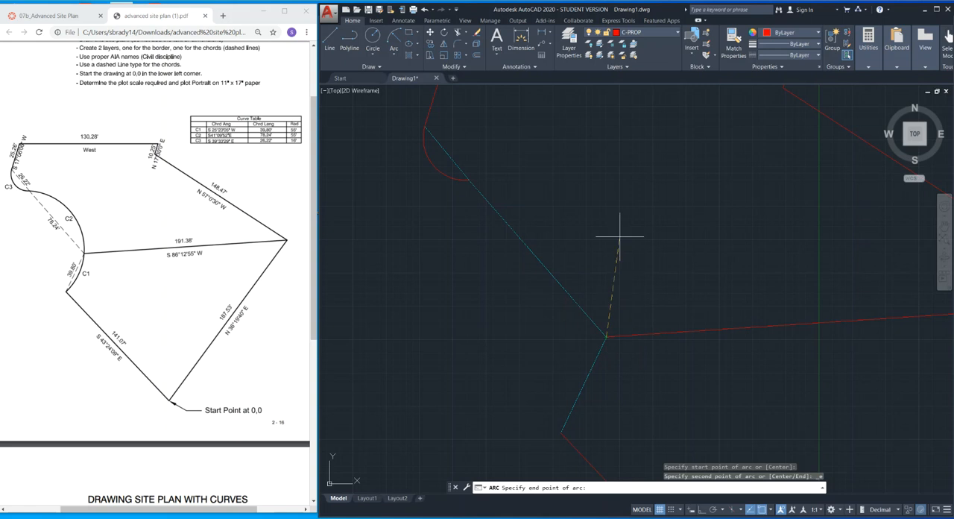
{"action": "left_click", "coordinate": [466, 181]}
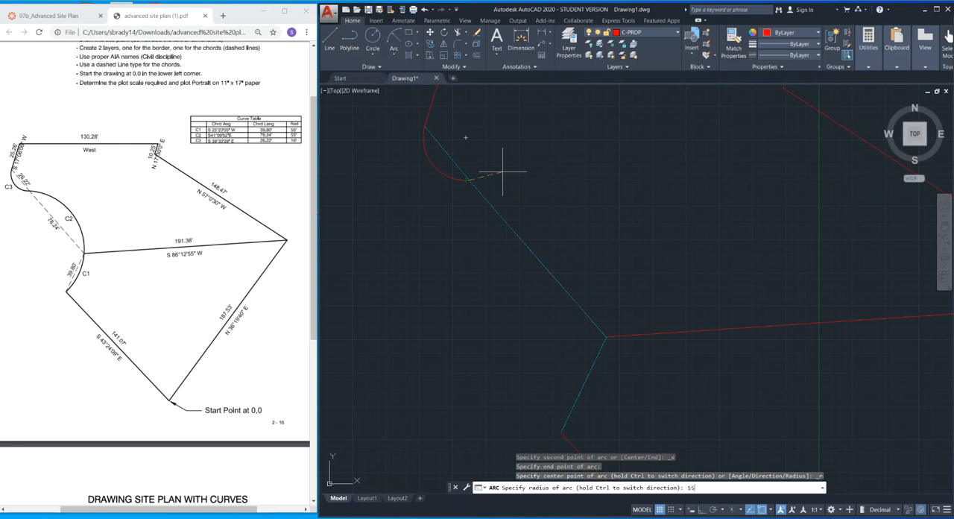
{"action": "key", "text": "Return"}
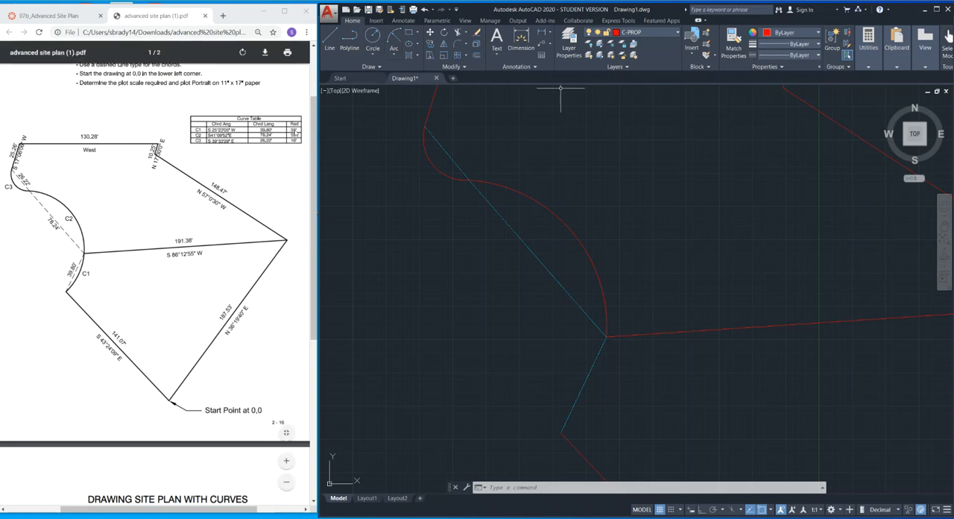
Draw the C1 arc by start, end and radius, from chord C1's lower end to the dividing line's west end, with radius 55.
{"action": "left_click", "coordinate": [394, 37]}
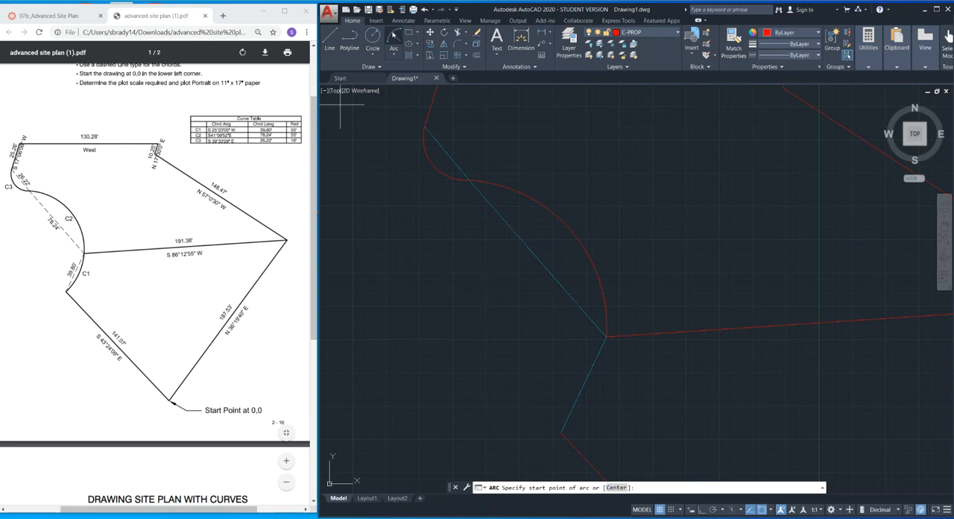
{"action": "left_click", "coordinate": [561, 431]}
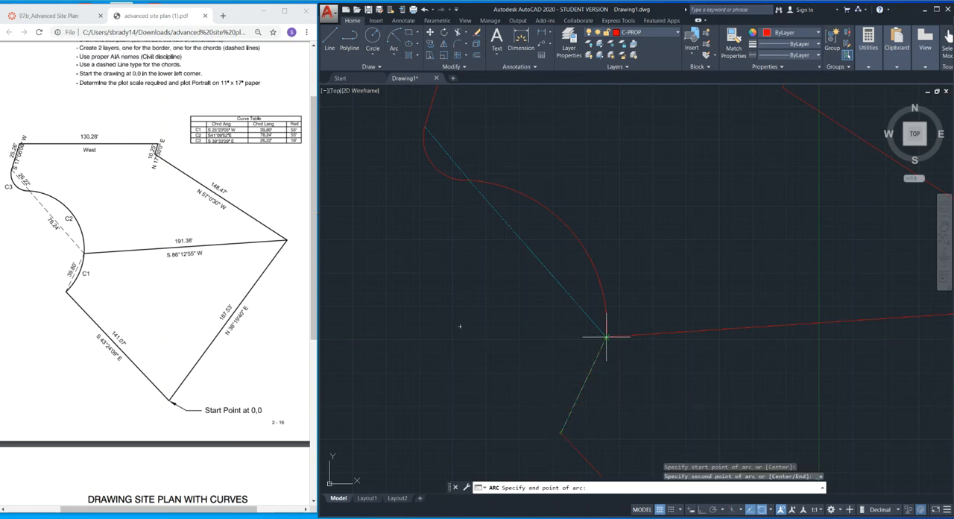
{"action": "left_click", "coordinate": [606, 336]}
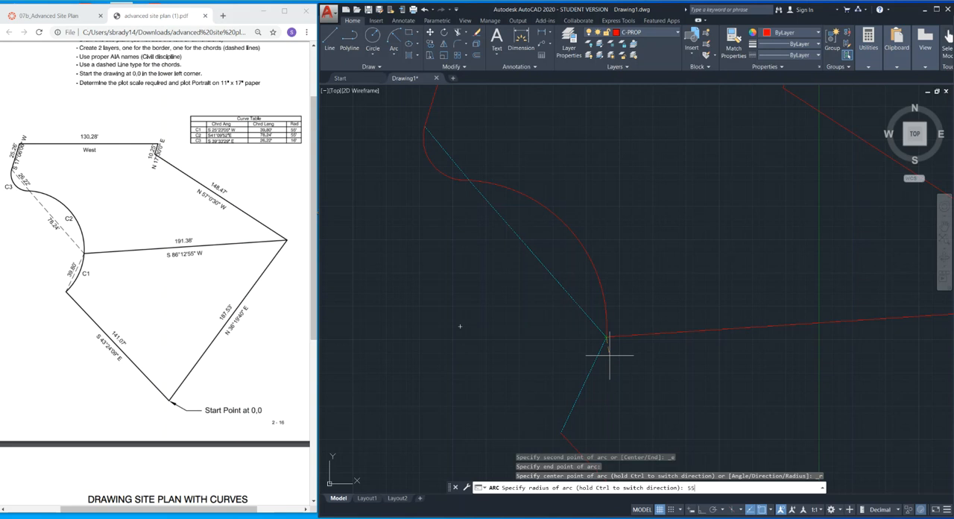
{"action": "type", "text": "55"}
{"action": "key", "text": "Return"}
Compare the completed site plan outline with the reference PDF and look over the PDF's second site plan exercise.
{"action": "scroll", "coordinate": [656, 265], "scroll_direction": "down", "scroll_amount": 3}
{"action": "middle_click_drag", "start_coordinate": [690, 243], "coordinate": [519, 204]}
{"action": "scroll", "coordinate": [683, 199], "scroll_direction": "down", "scroll_amount": 2}
{"action": "scroll", "coordinate": [665, 210], "scroll_direction": "up", "scroll_amount": 2}
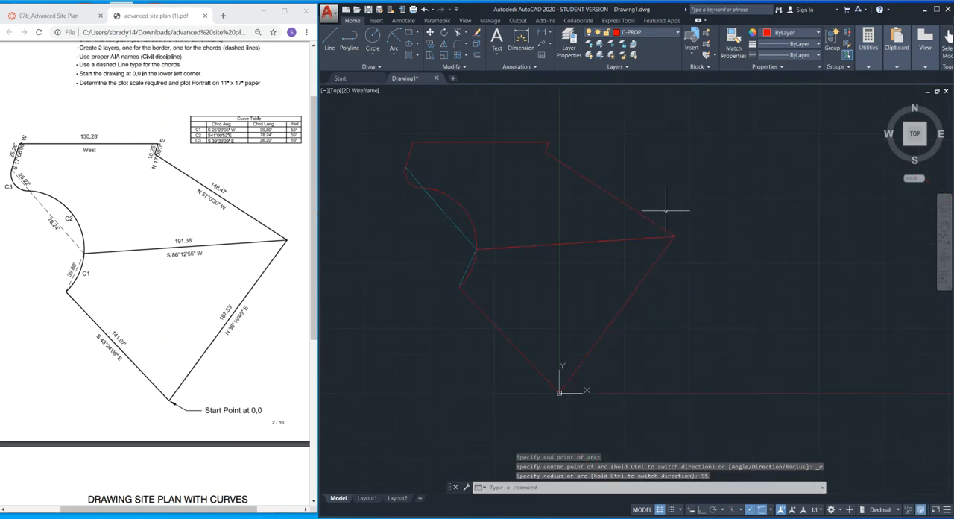
{"action": "middle_click_drag", "start_coordinate": [666, 210], "coordinate": [673, 246]}
{"action": "scroll", "coordinate": [671, 238], "scroll_direction": "down", "scroll_amount": 2}
{"action": "scroll", "coordinate": [670, 238], "scroll_direction": "up", "scroll_amount": 2}
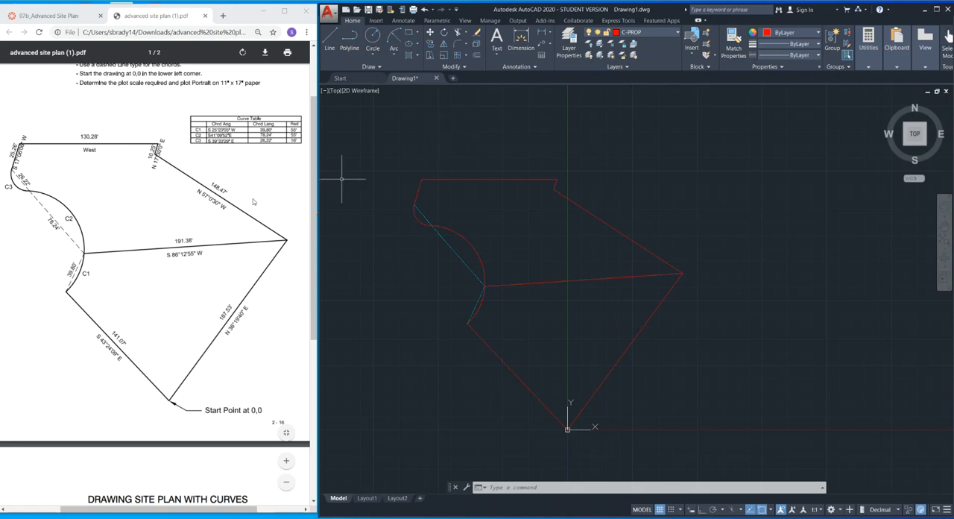
{"action": "scroll", "coordinate": [153, 211], "scroll_direction": "down", "scroll_amount": 5}
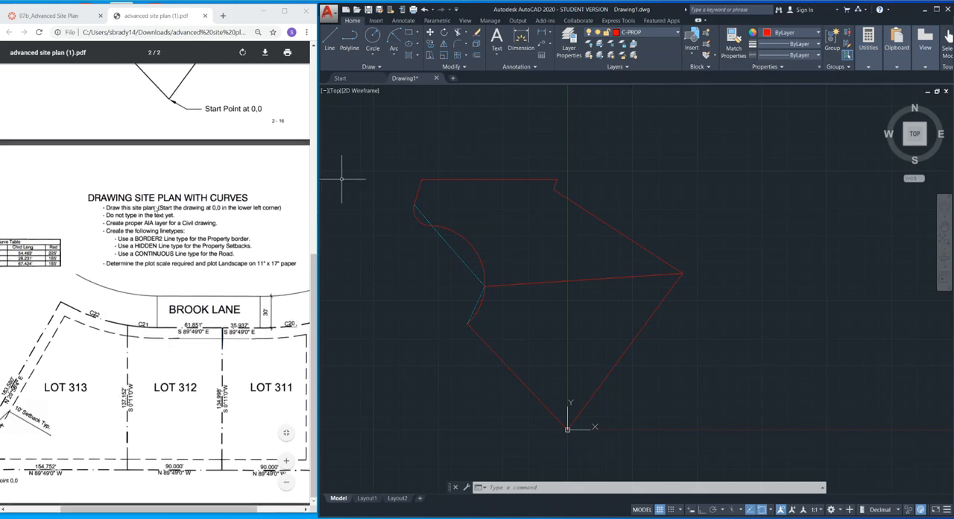
{"action": "scroll", "coordinate": [154, 206], "scroll_direction": "up", "scroll_amount": 5}
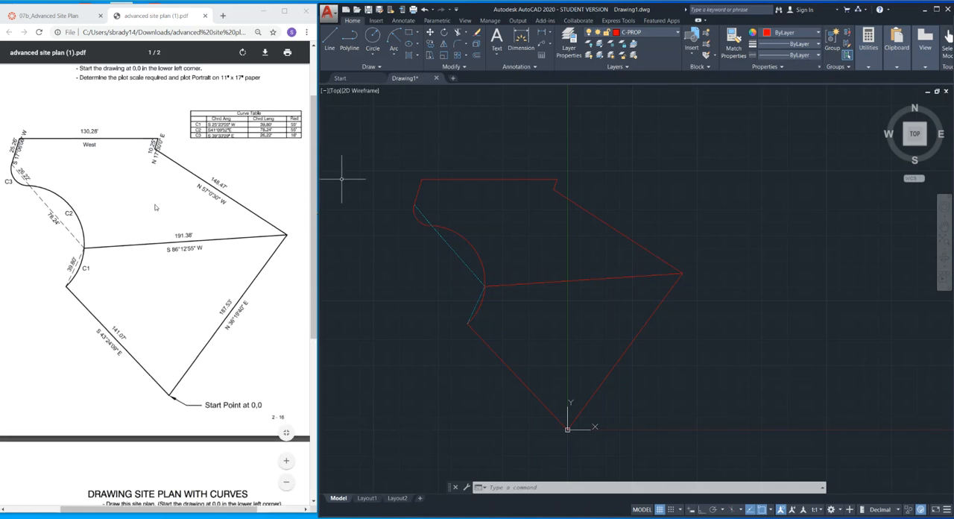
{"action": "left_click", "coordinate": [801, 188]}
{"action": "left_click", "coordinate": [792, 194]}
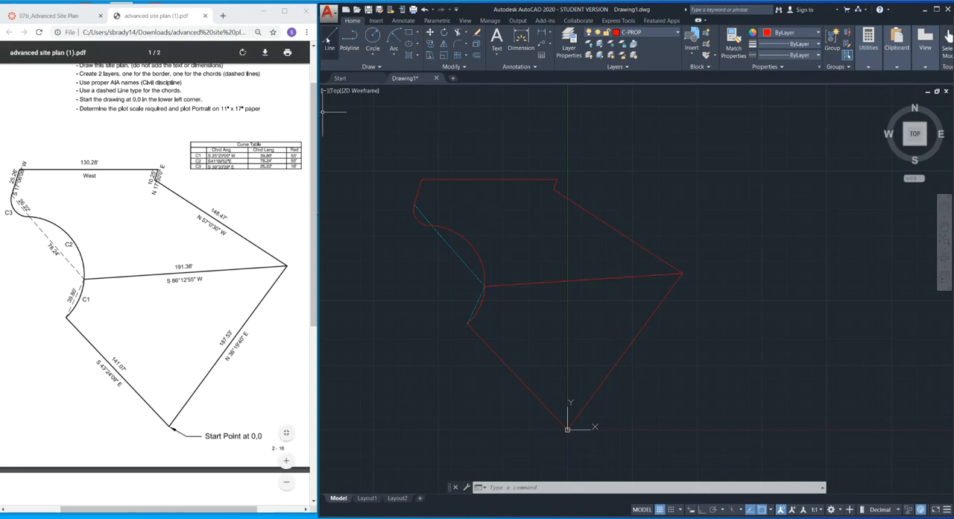
Draw a vertical line 10 units long just east of the origin with Ortho on, and view it against the whole plan.
{"action": "left_click", "coordinate": [332, 36]}
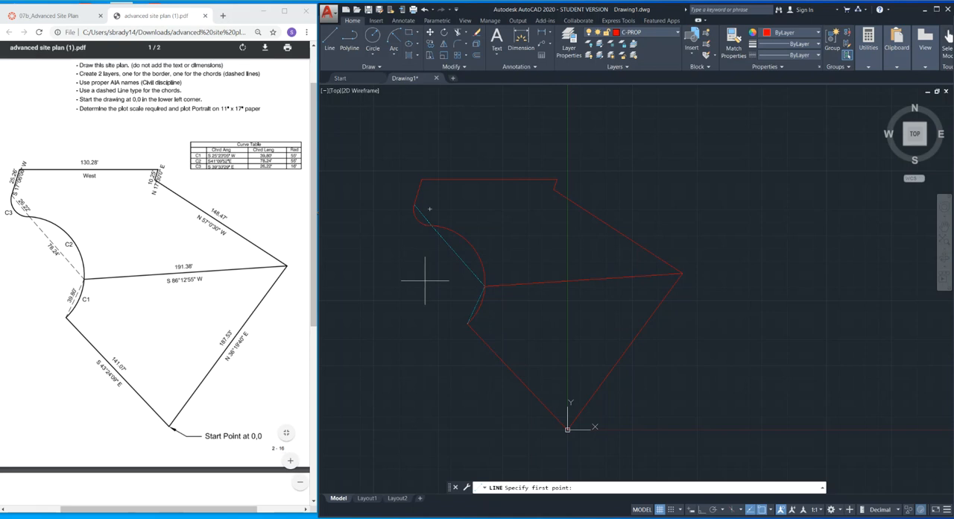
{"action": "scroll", "coordinate": [592, 422], "scroll_direction": "up", "scroll_amount": 5}
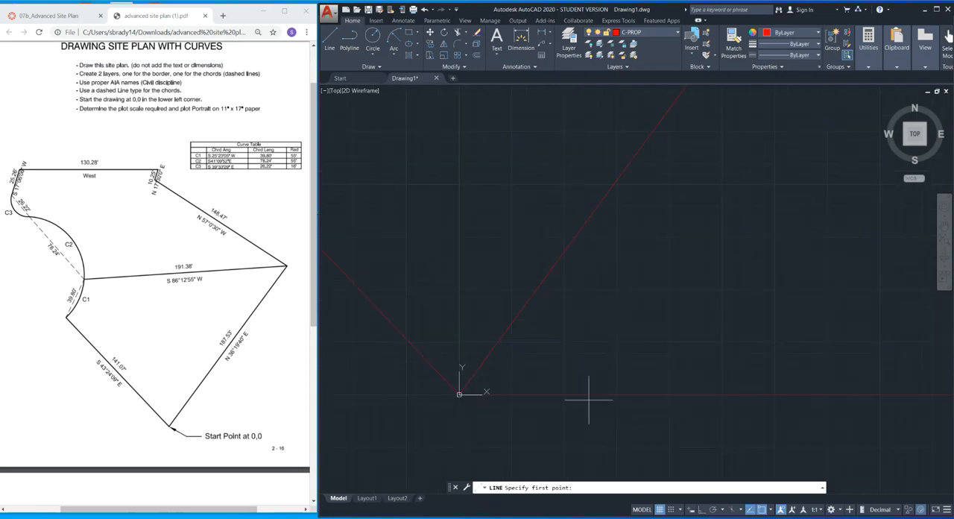
{"action": "left_click", "coordinate": [445, 392]}
{"action": "key", "text": "F8"}
{"action": "type", "text": "1"}
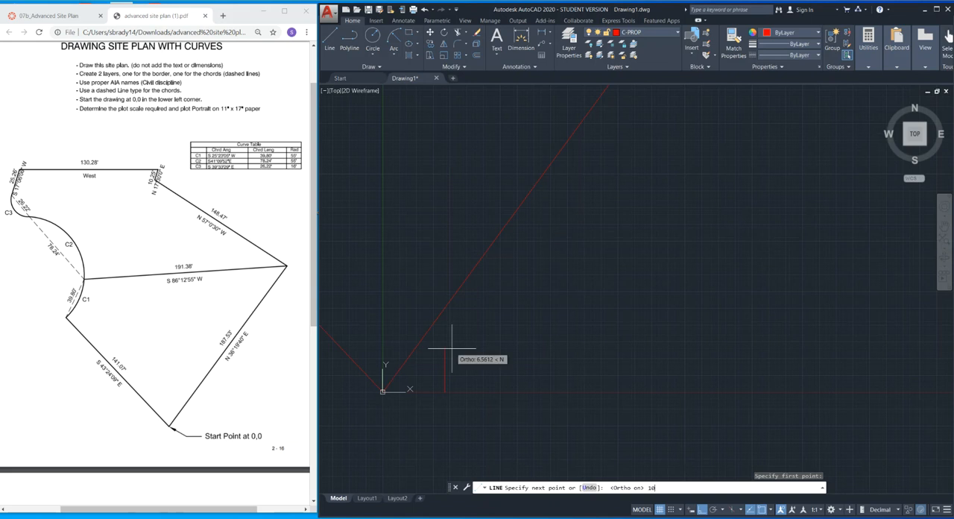
{"action": "type", "text": "0"}
{"action": "key", "text": "Return"}
{"action": "key", "text": "Escape"}
{"action": "key", "text": "Escape"}
{"action": "scroll", "coordinate": [498, 362], "scroll_direction": "down", "scroll_amount": 2}
{"action": "scroll", "coordinate": [498, 361], "scroll_direction": "down", "scroll_amount": 4}
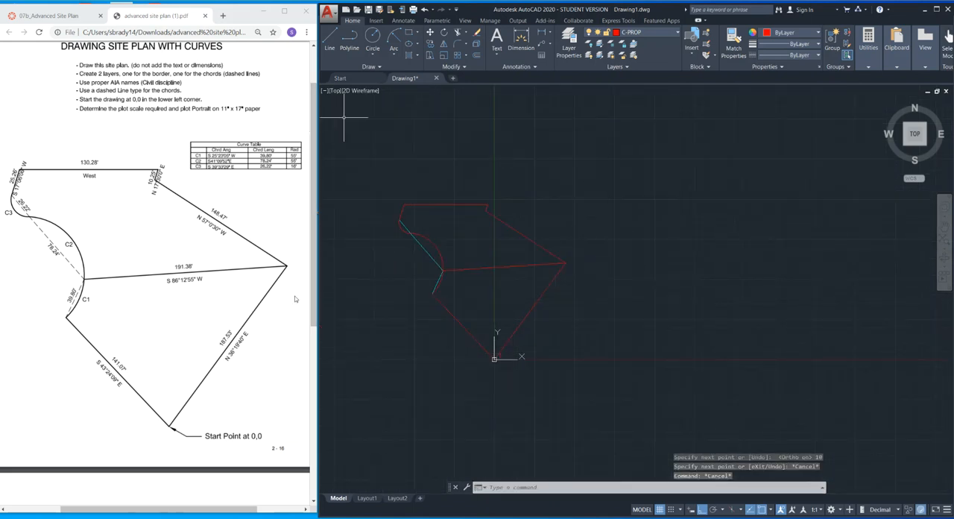
{"action": "scroll", "coordinate": [496, 352], "scroll_direction": "up", "scroll_amount": 4}
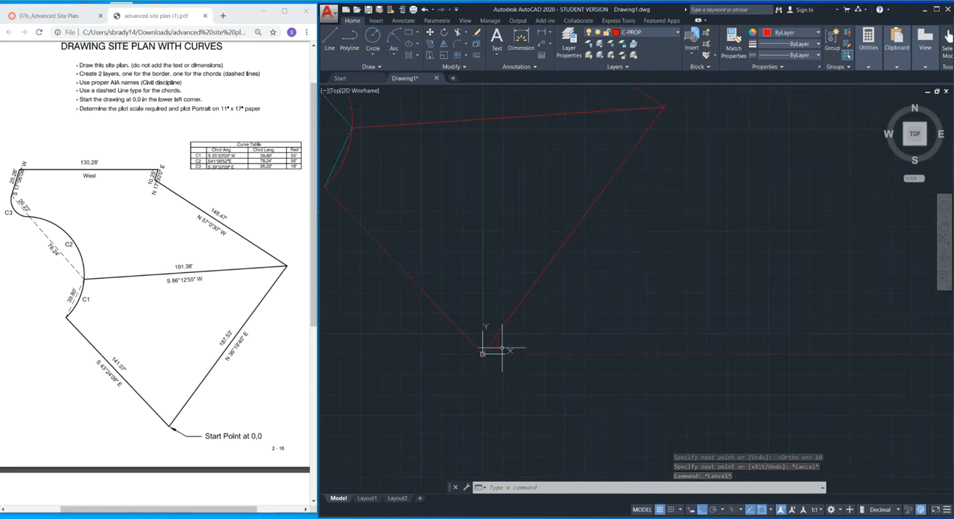
{"action": "scroll", "coordinate": [518, 351], "scroll_direction": "down", "scroll_amount": 3}
{"action": "scroll", "coordinate": [544, 358], "scroll_direction": "up", "scroll_amount": 2}
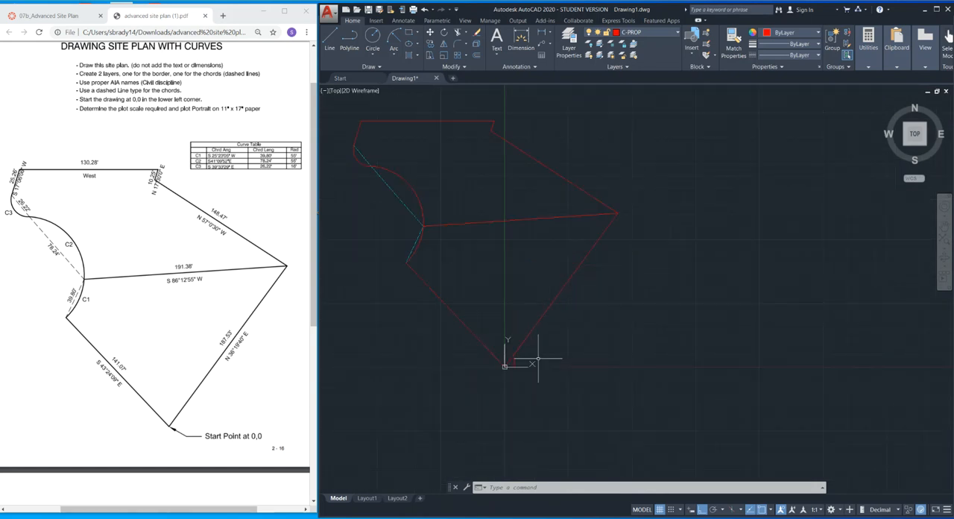
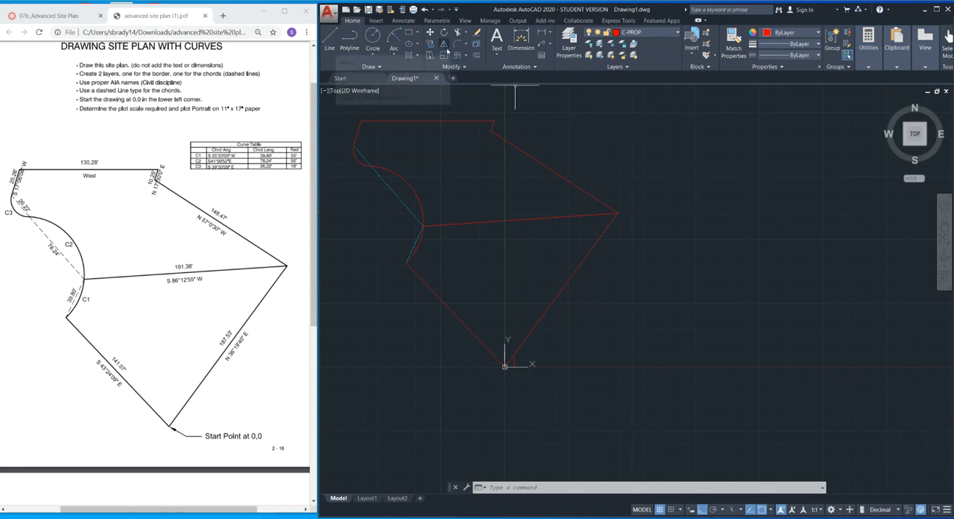
{"action": "left_click", "coordinate": [462, 66]}
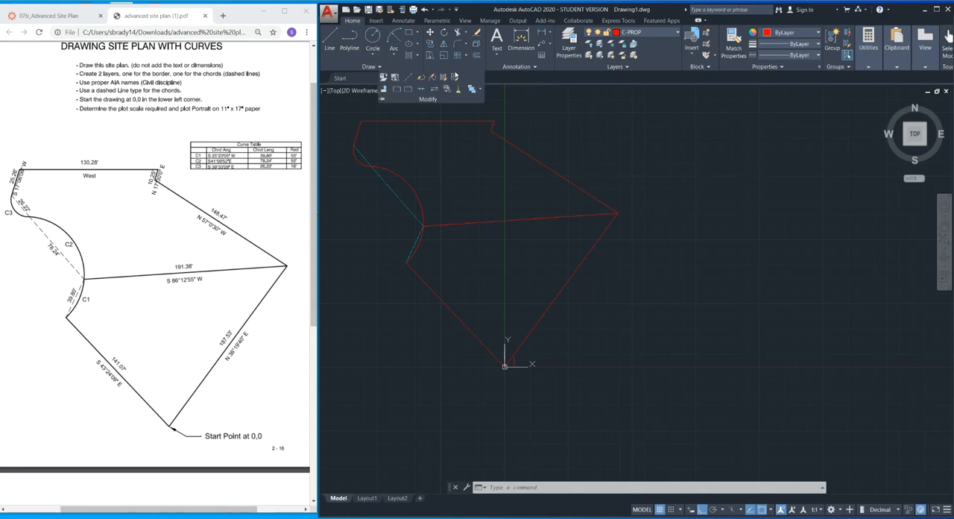
{"action": "left_click", "coordinate": [444, 58]}
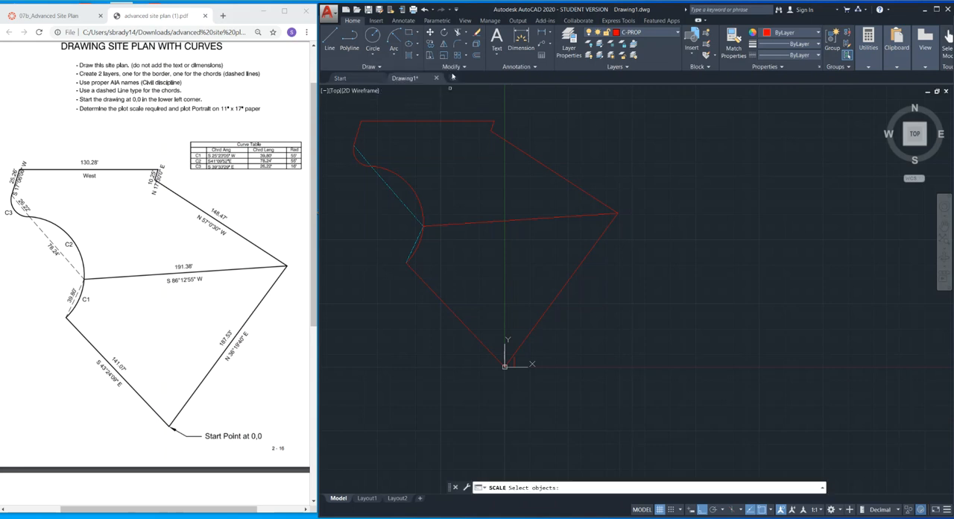
{"action": "key", "text": "Escape"}
{"action": "key", "text": "Escape"}
{"action": "key", "text": "Escape"}
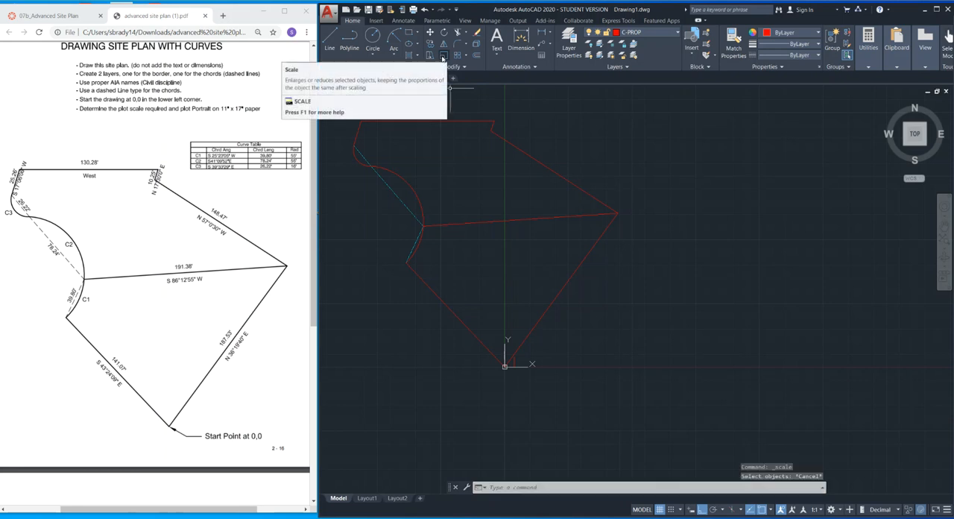
Scale the whole site plan, including the vertical test line, by a factor of 12 with the origin endpoint as base point.
{"action": "left_click", "coordinate": [446, 58]}
{"action": "left_click", "coordinate": [644, 94]}
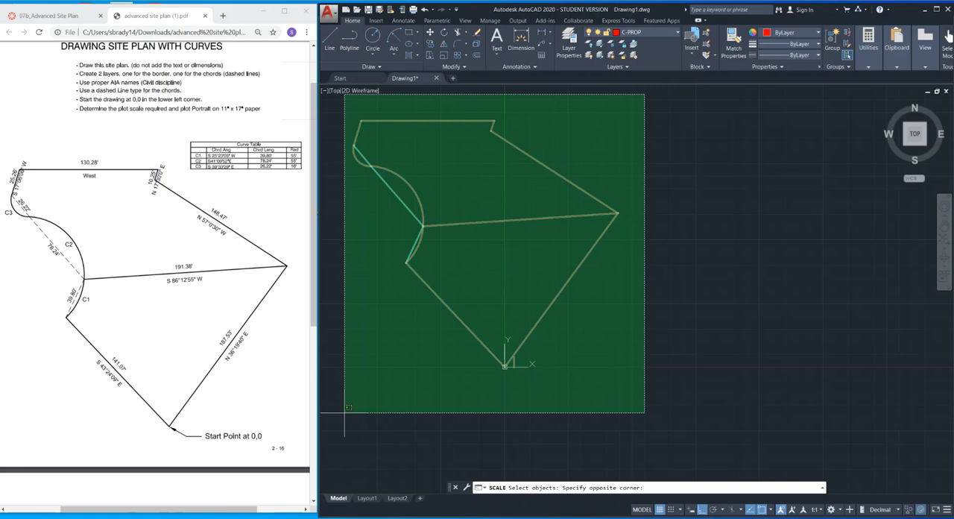
{"action": "left_click", "coordinate": [337, 369]}
{"action": "key", "text": "Return"}
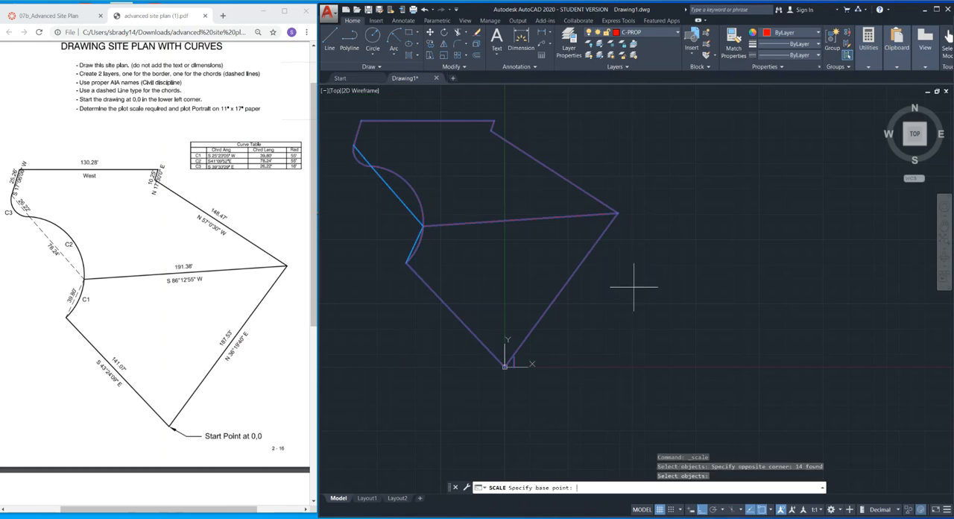
{"action": "left_click", "coordinate": [504, 366]}
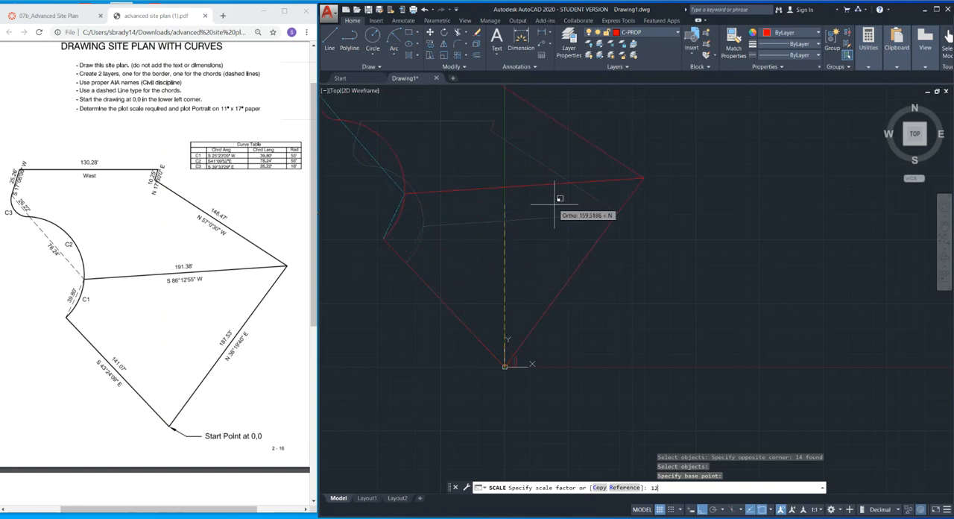
{"action": "key", "text": "Return"}
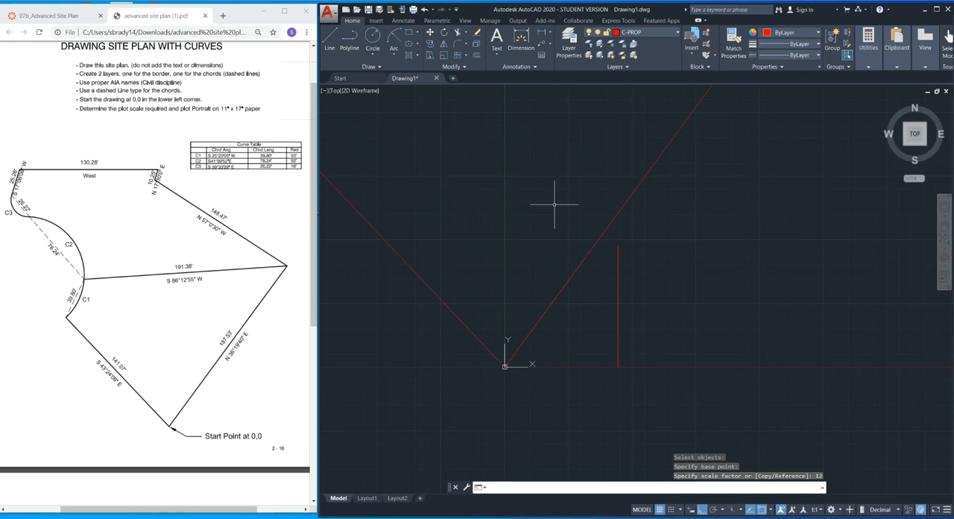
Measure the length of the scaled vertical line east of the origin with the DIST command.
{"action": "scroll", "coordinate": [624, 303], "scroll_direction": "down", "scroll_amount": 2}
{"action": "middle_click", "coordinate": [630, 301]}
{"action": "middle_click", "coordinate": [630, 302]}
{"action": "scroll", "coordinate": [741, 266], "scroll_direction": "down", "scroll_amount": 4}
{"action": "middle_click_drag", "start_coordinate": [740, 264], "coordinate": [660, 245]}
{"action": "scroll", "coordinate": [706, 309], "scroll_direction": "up", "scroll_amount": 2}
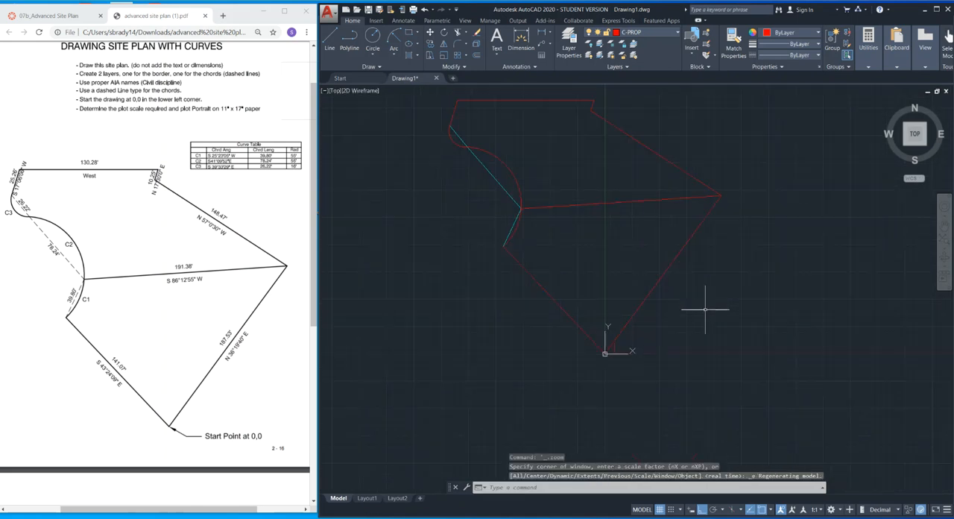
{"action": "middle_click_drag", "start_coordinate": [697, 273], "coordinate": [660, 337]}
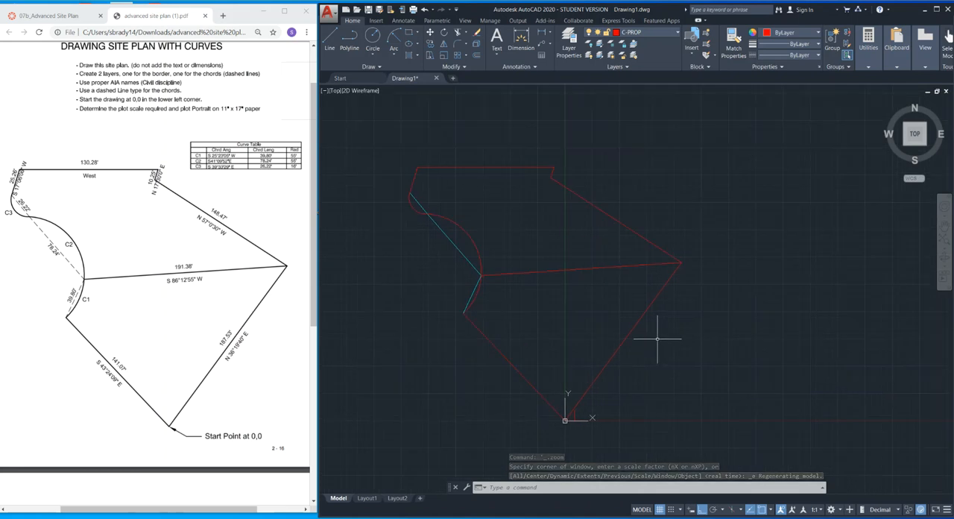
{"action": "scroll", "coordinate": [571, 419], "scroll_direction": "up", "scroll_amount": 8}
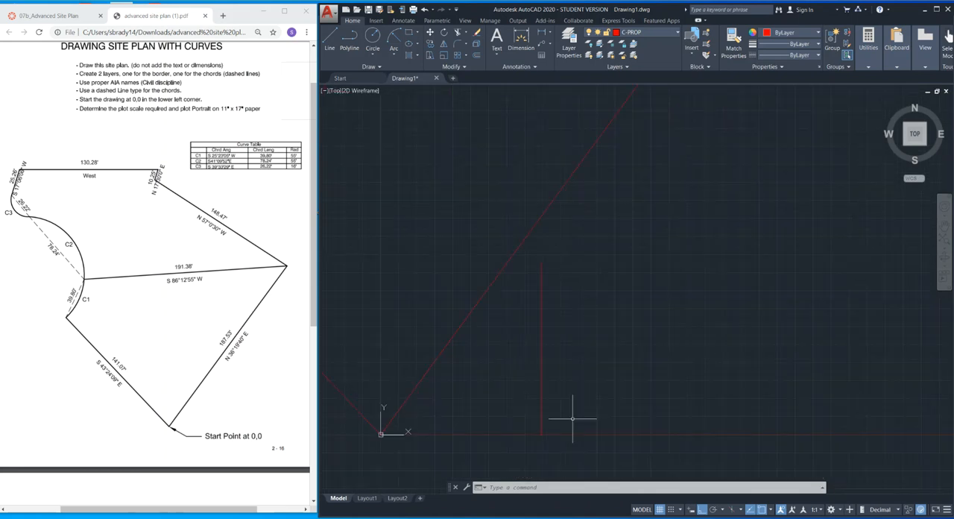
{"action": "type", "text": "dist"}
{"action": "key", "text": "Return"}
{"action": "left_click", "coordinate": [541, 434]}
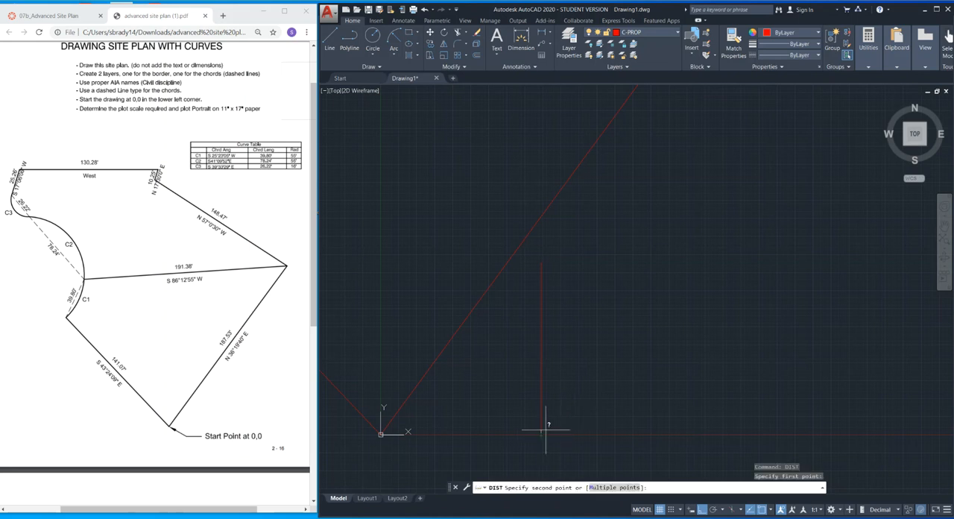
{"action": "left_click", "coordinate": [542, 263]}
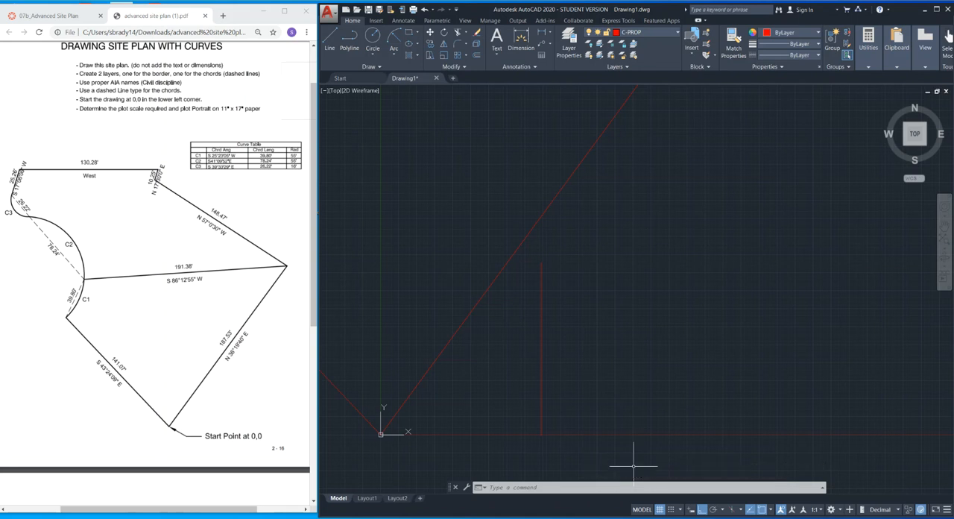
Erase the vertical test line east of the origin.
{"action": "left_click", "coordinate": [583, 377]}
{"action": "left_click", "coordinate": [517, 401]}
{"action": "key", "text": "Delete"}
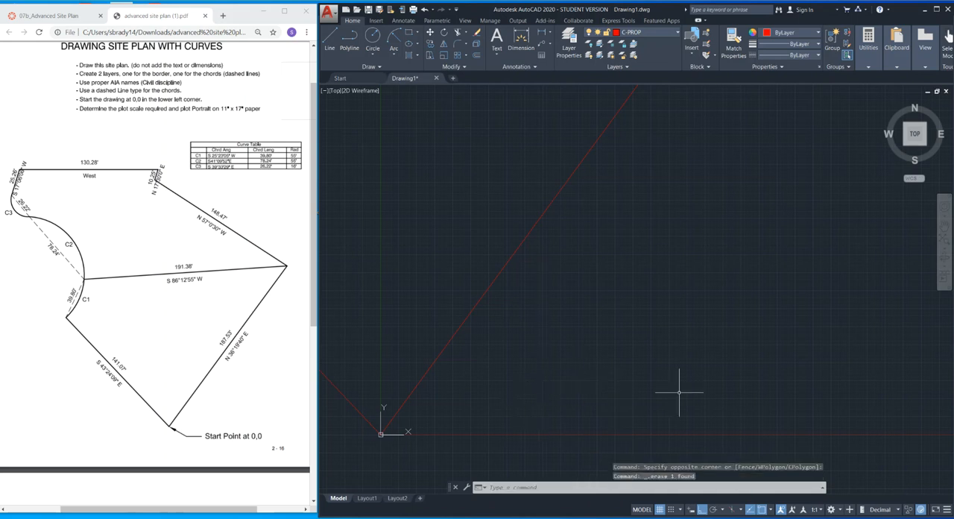
Change the drawing units from decimal to Architectural.
{"action": "left_click", "coordinate": [898, 510]}
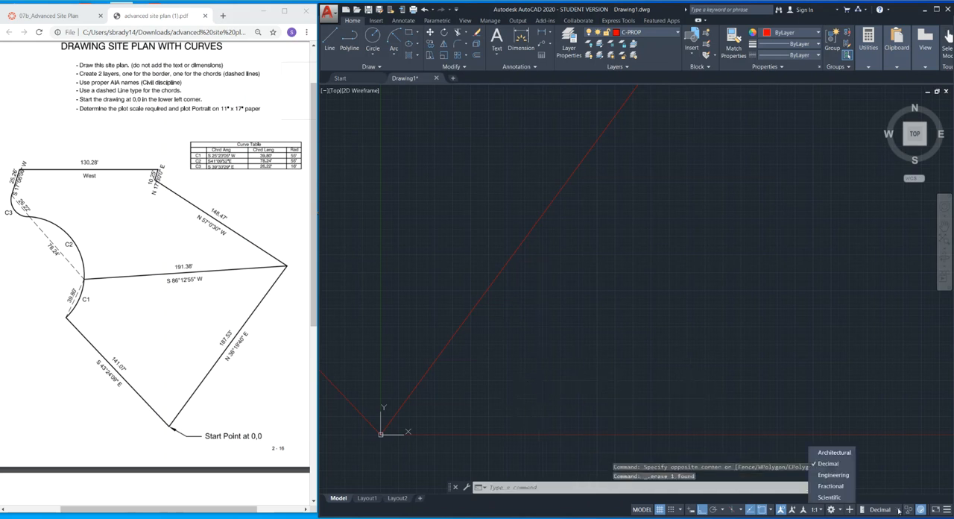
{"action": "left_click", "coordinate": [835, 452]}
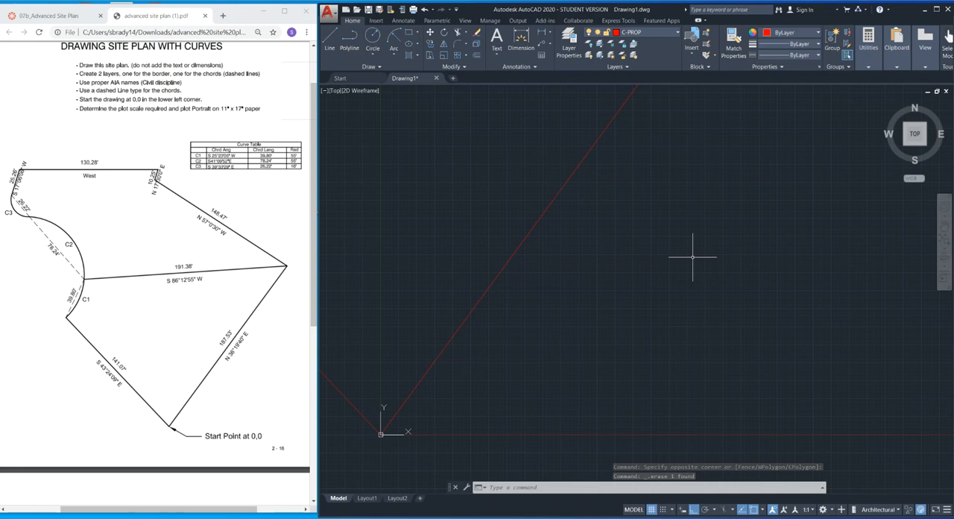
{"action": "middle_click", "coordinate": [692, 257]}
{"action": "middle_click", "coordinate": [692, 258]}
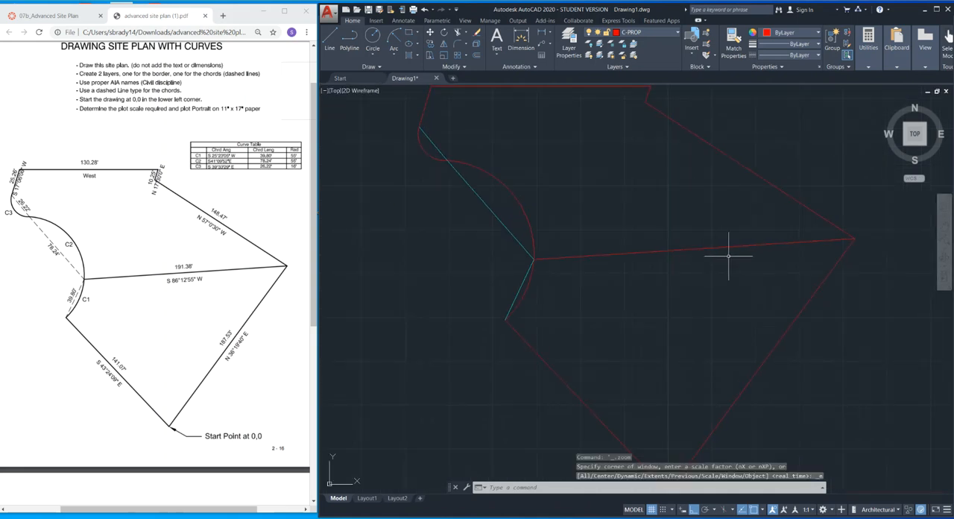
{"action": "middle_click_drag", "start_coordinate": [728, 256], "coordinate": [650, 259]}
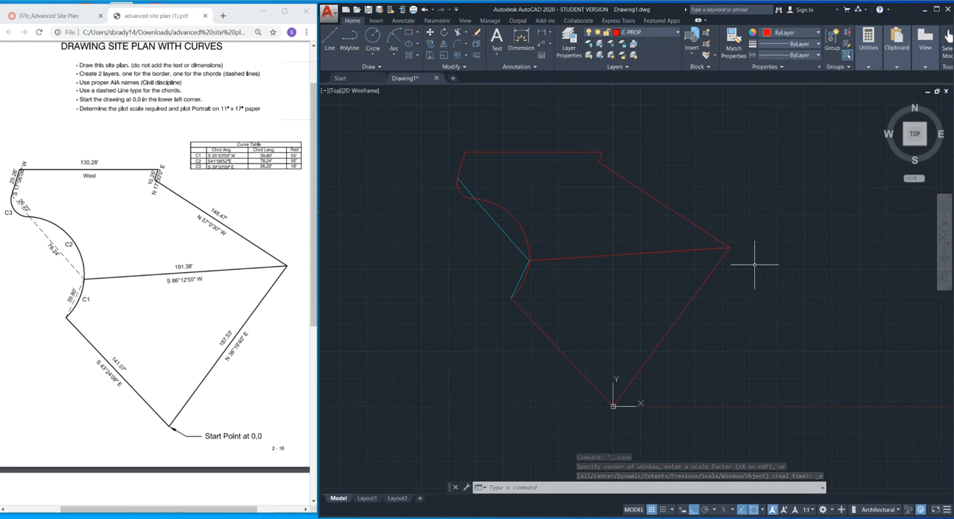
Start a plot of the model with Adobe PDF as the plotter and 11 x 17 as the paper size.
{"action": "key", "text": "ctrl+p"}
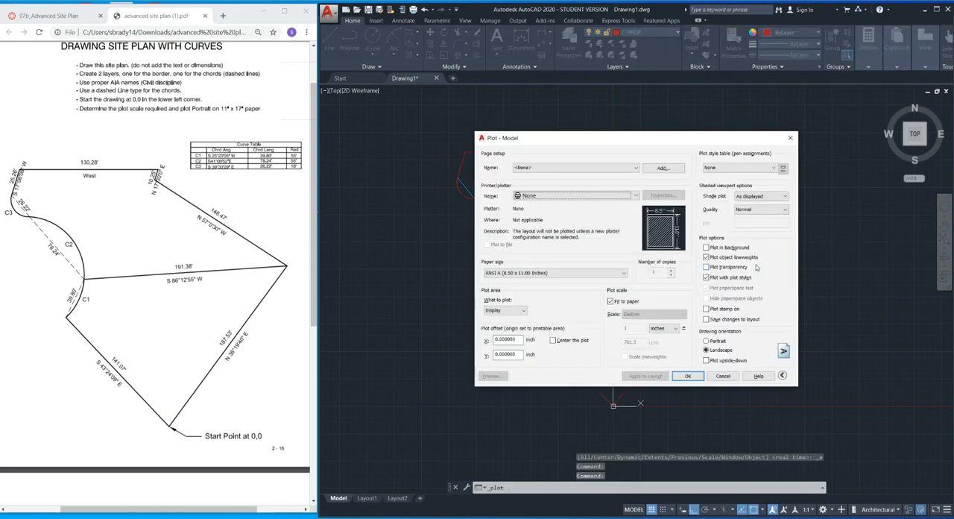
{"action": "left_click", "coordinate": [604, 195]}
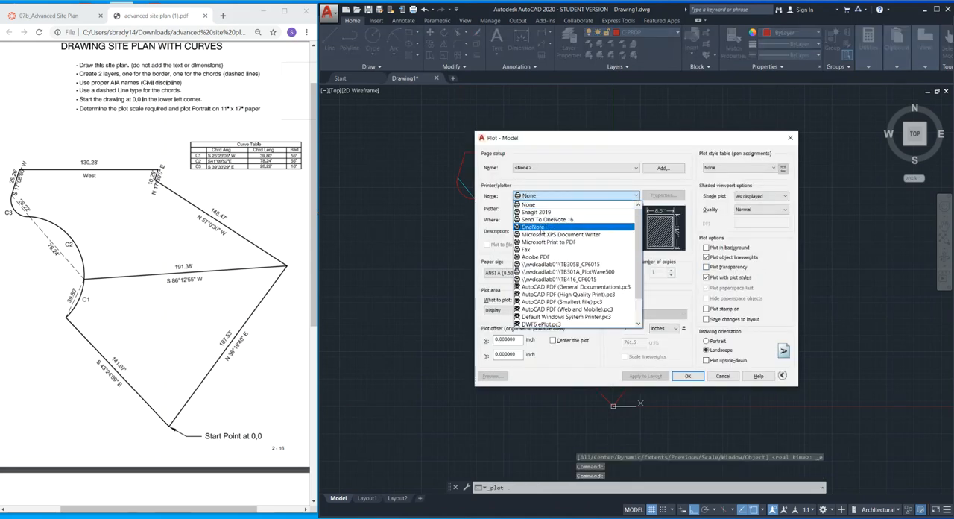
{"action": "left_click", "coordinate": [533, 256]}
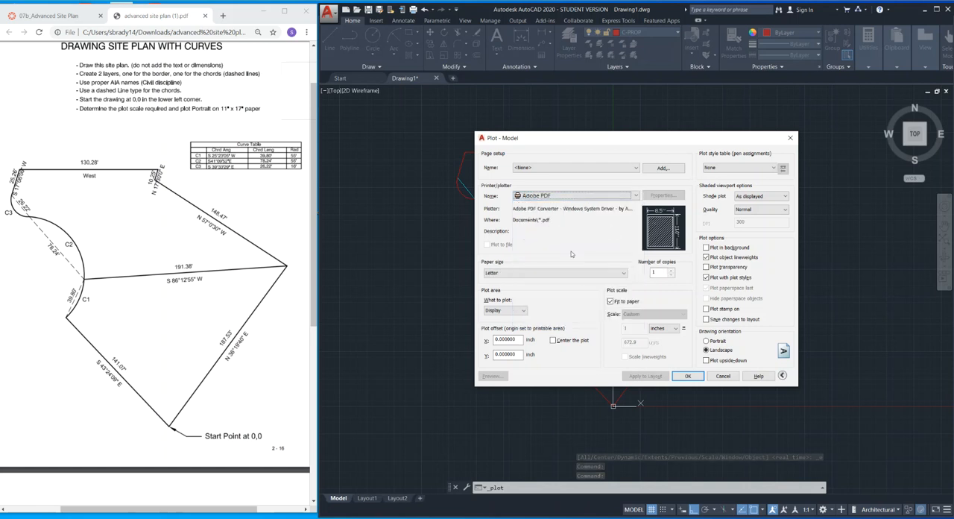
{"action": "left_click", "coordinate": [577, 274]}
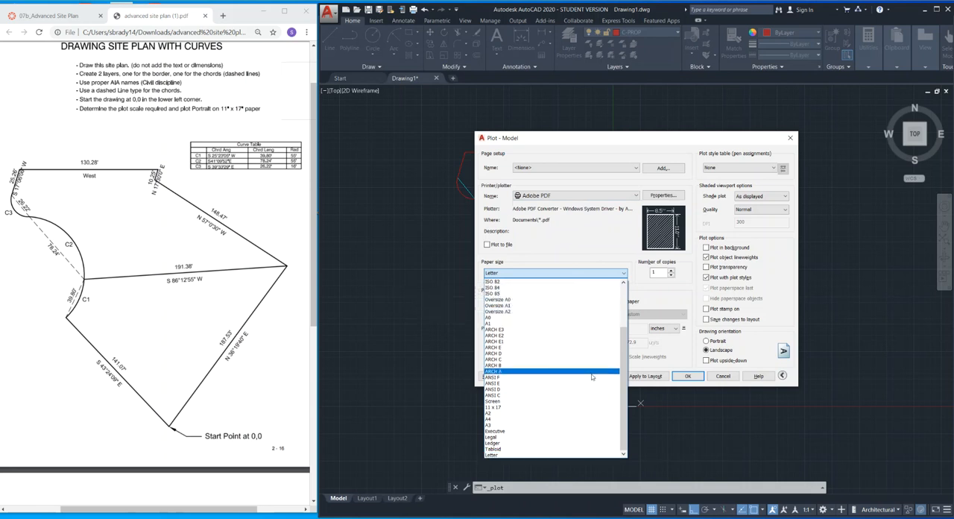
{"action": "left_click", "coordinate": [595, 408]}
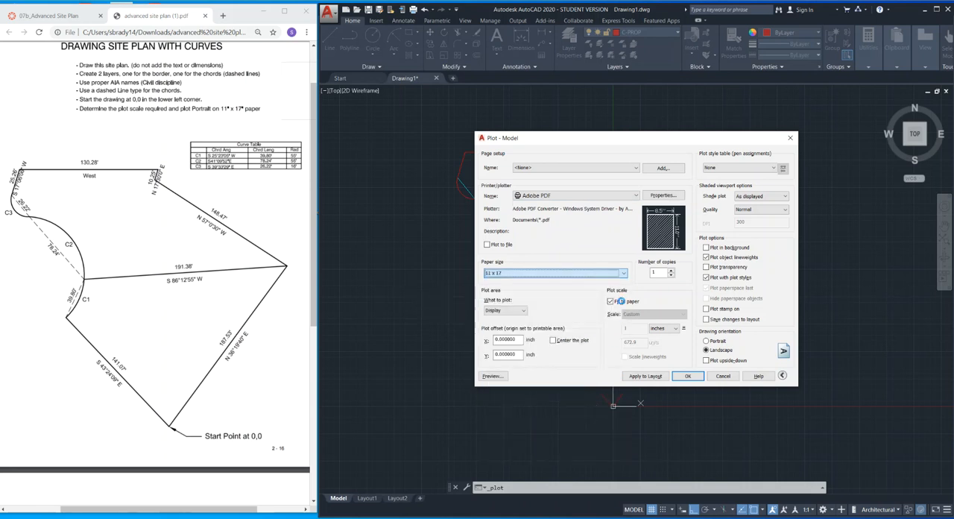
Set the plot area to a window around the whole site plan and center the plot on the paper.
{"action": "left_click", "coordinate": [520, 312]}
{"action": "left_click", "coordinate": [512, 338]}
{"action": "left_click", "coordinate": [438, 131]}
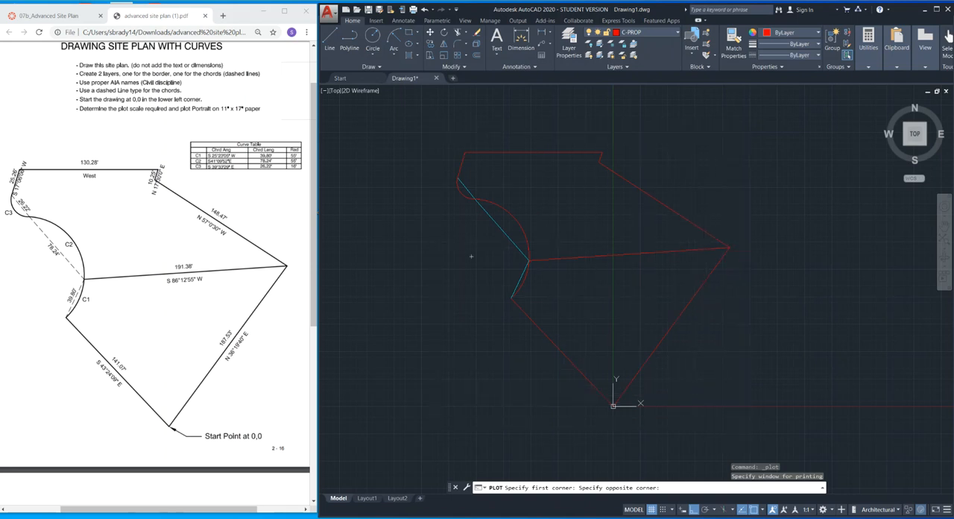
{"action": "left_click", "coordinate": [739, 421]}
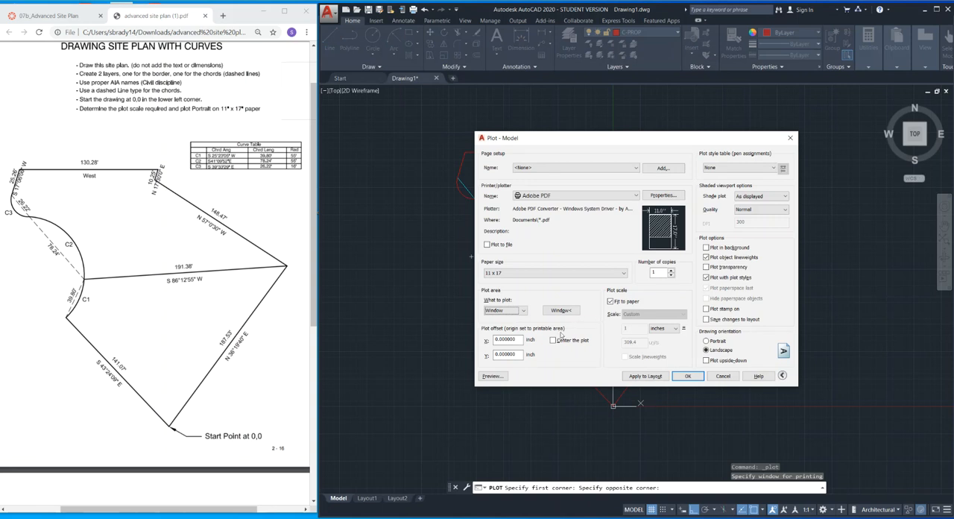
{"action": "left_click", "coordinate": [554, 341]}
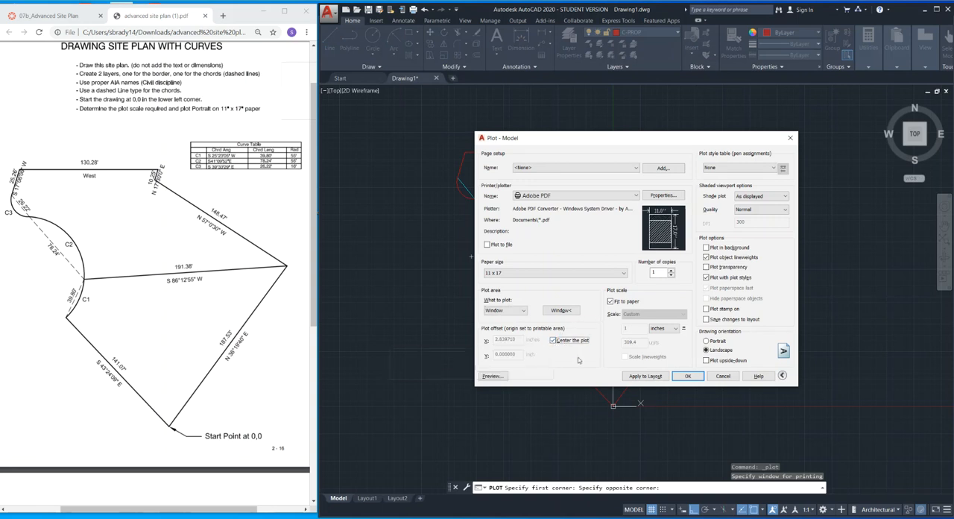
Turn off fitting to paper, try a plot scale of 1/16" = 1'-0", and set it to 1/32" = 1'-0" instead.
{"action": "left_click", "coordinate": [611, 302]}
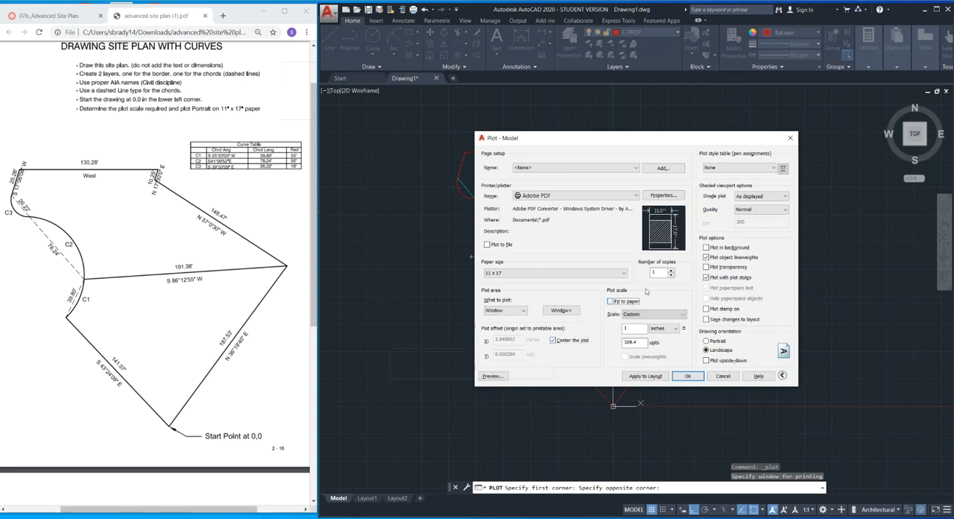
{"action": "left_click", "coordinate": [677, 314]}
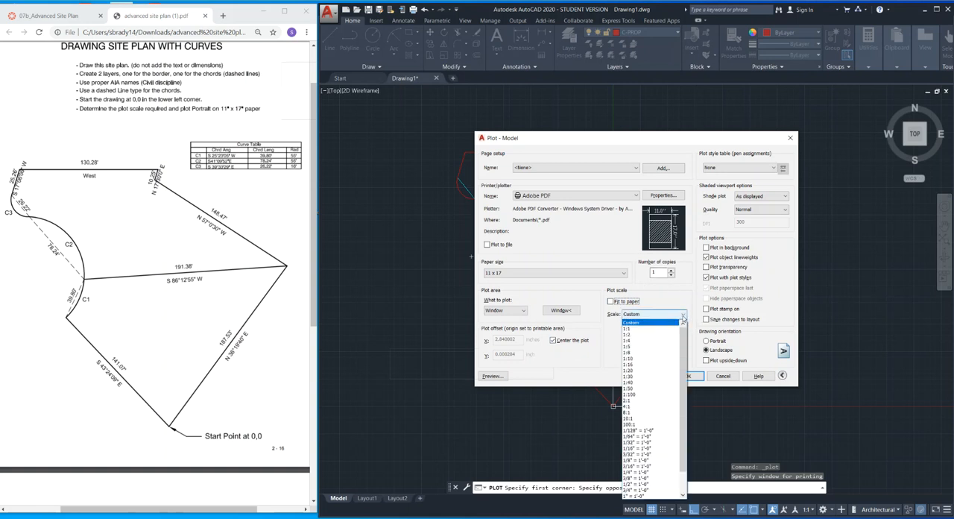
{"action": "left_click", "coordinate": [659, 448]}
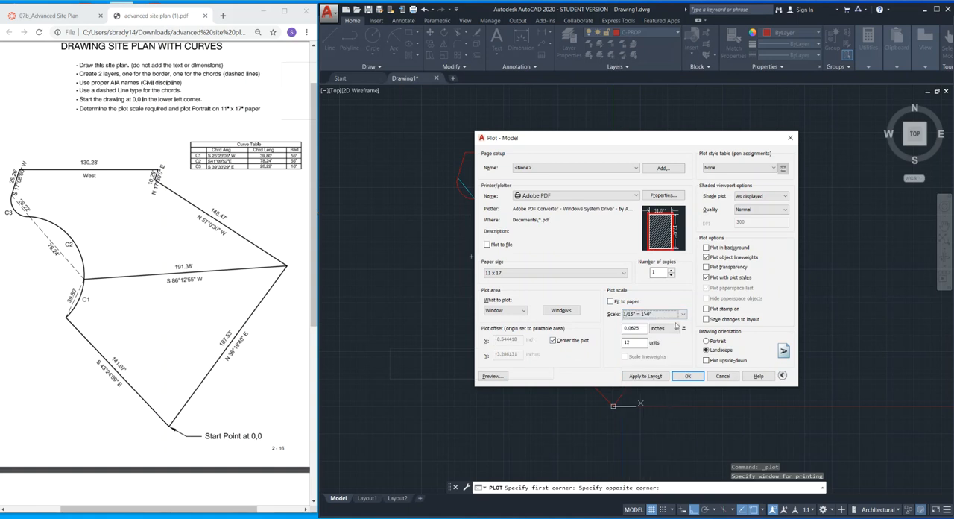
{"action": "left_click", "coordinate": [683, 315]}
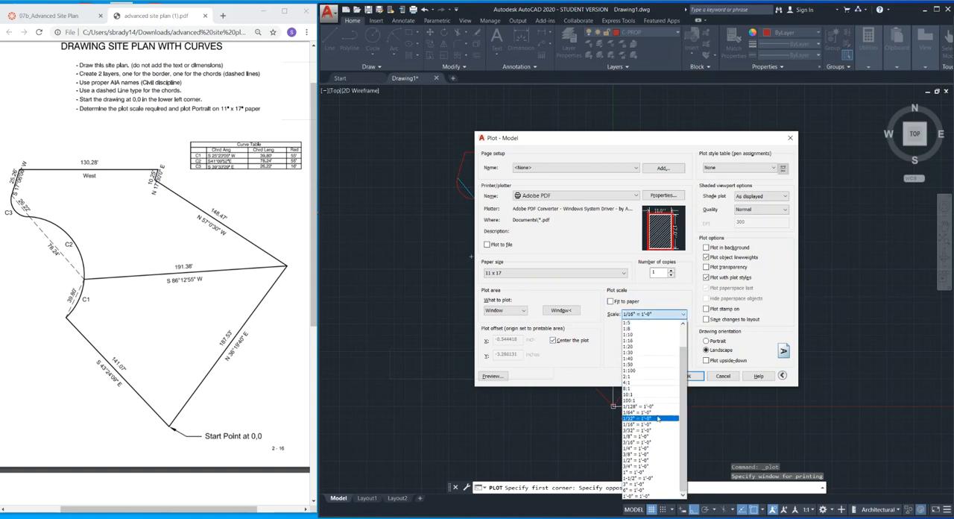
{"action": "left_click", "coordinate": [658, 419]}
{"action": "left_click", "coordinate": [683, 315]}
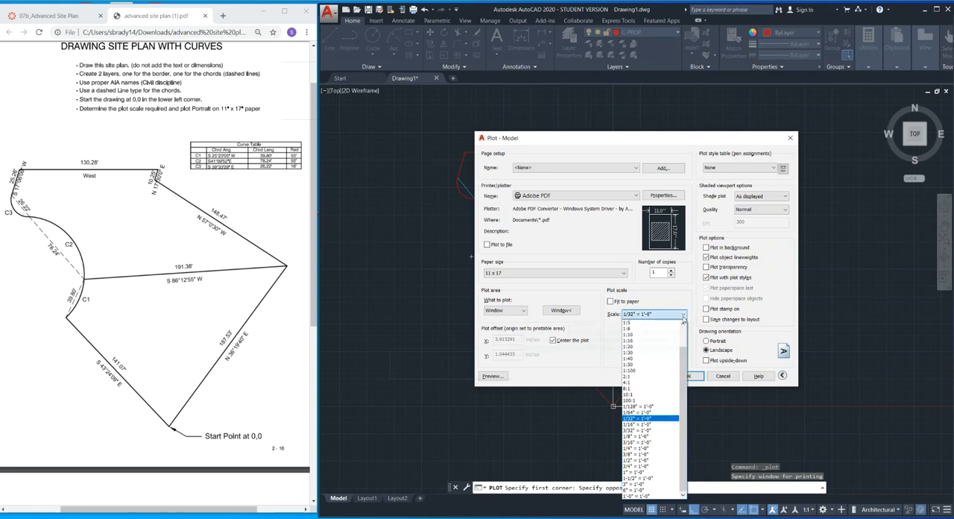
{"action": "left_click", "coordinate": [684, 315]}
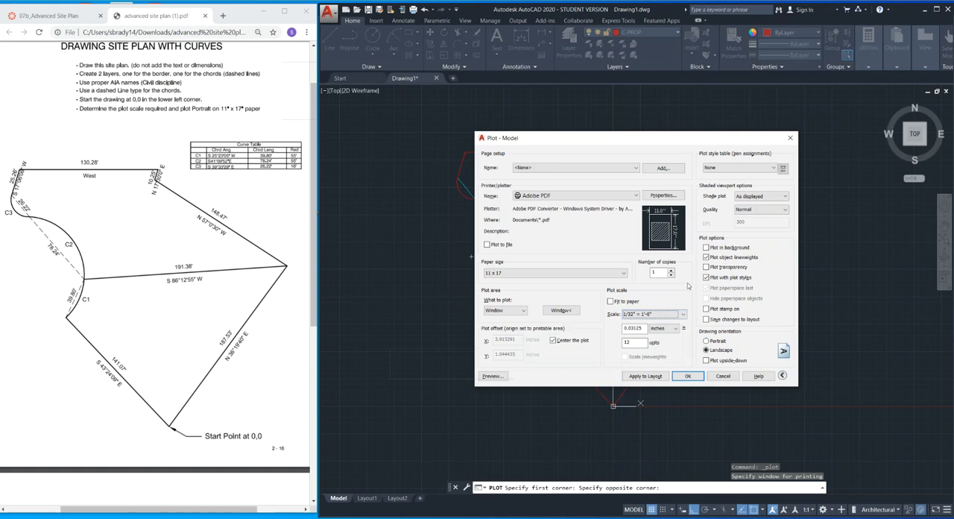
Set the plot orientation to Portrait, look through the available plot style tables, and cancel the plot.
{"action": "left_click", "coordinate": [706, 340]}
{"action": "left_click", "coordinate": [728, 168]}
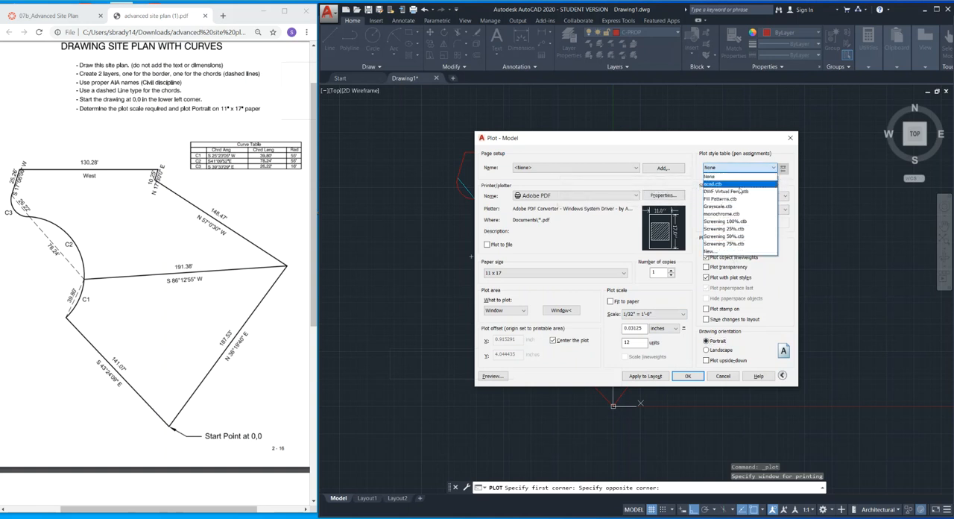
{"action": "left_click", "coordinate": [721, 375]}
{"action": "left_click", "coordinate": [721, 375]}
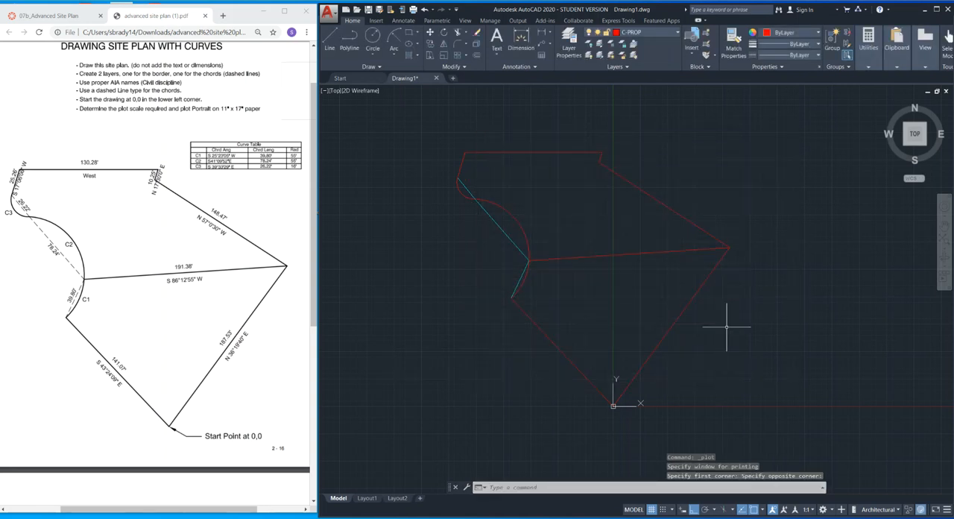
Switch to the 07b_Advanced Site Plan assignment page in the browser and maximize its window.
{"action": "left_click", "coordinate": [63, 17]}
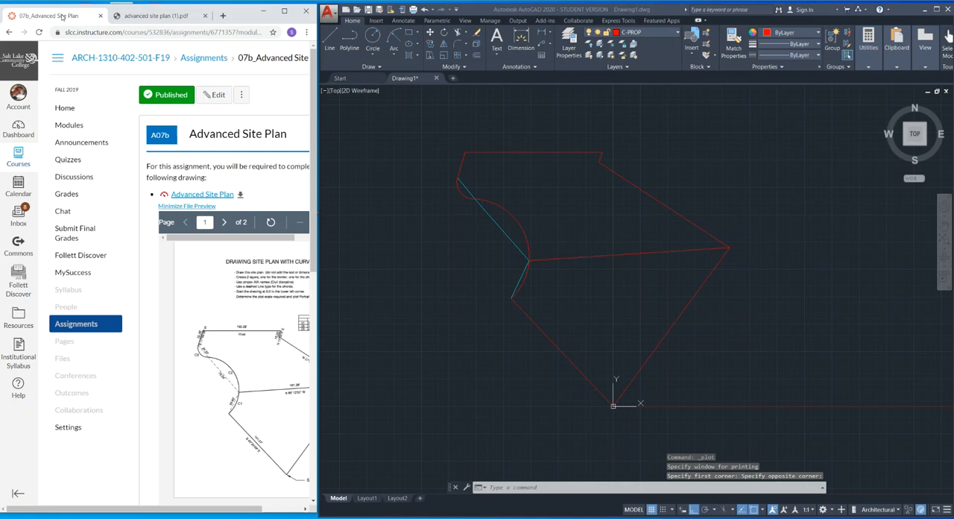
{"action": "left_click", "coordinate": [282, 15]}
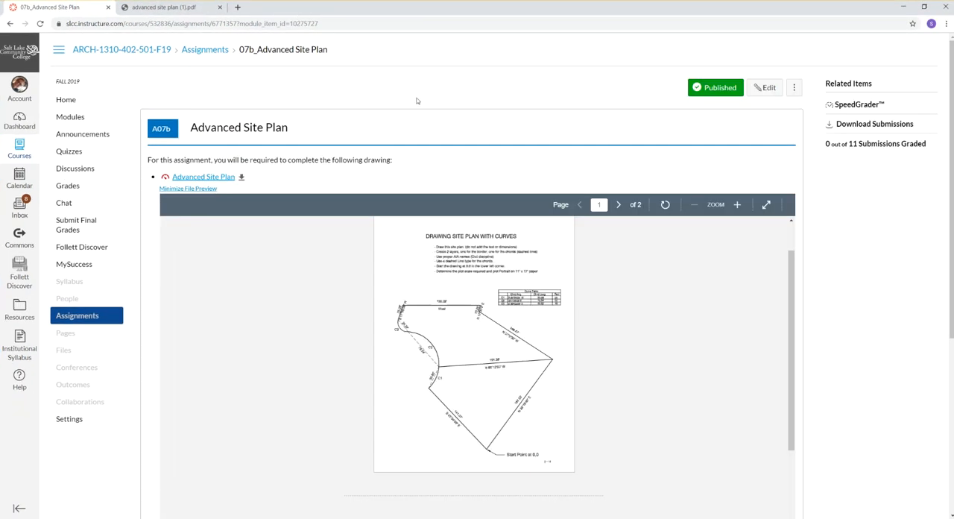
Find the Printing to scale: Model Space page in the course modules and open its 06_Printing to Scale: Modelspace assignment.
{"action": "left_click", "coordinate": [71, 118]}
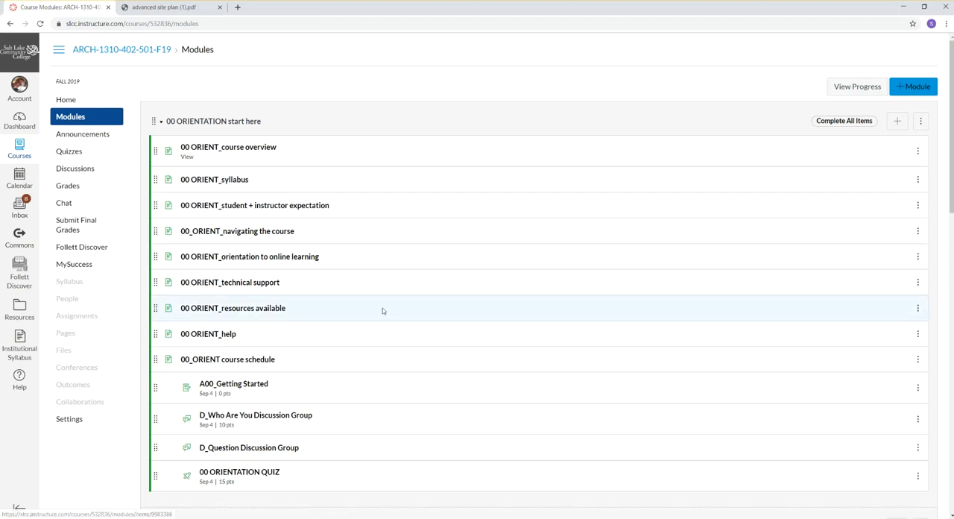
{"action": "scroll", "coordinate": [382, 311], "scroll_direction": "down", "scroll_amount": 2}
{"action": "scroll", "coordinate": [382, 311], "scroll_direction": "down", "scroll_amount": 5}
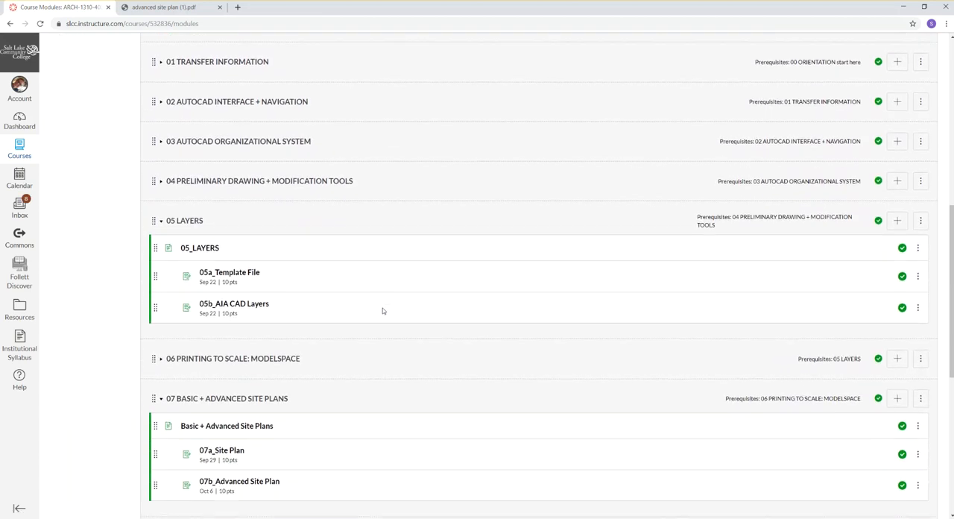
{"action": "scroll", "coordinate": [383, 311], "scroll_direction": "down", "scroll_amount": 1}
{"action": "left_click", "coordinate": [161, 264]}
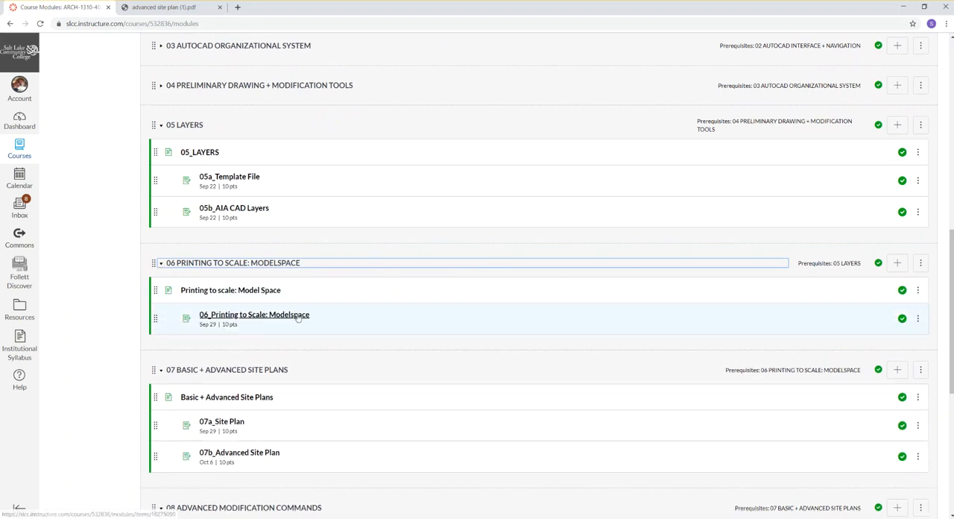
{"action": "left_click", "coordinate": [247, 291]}
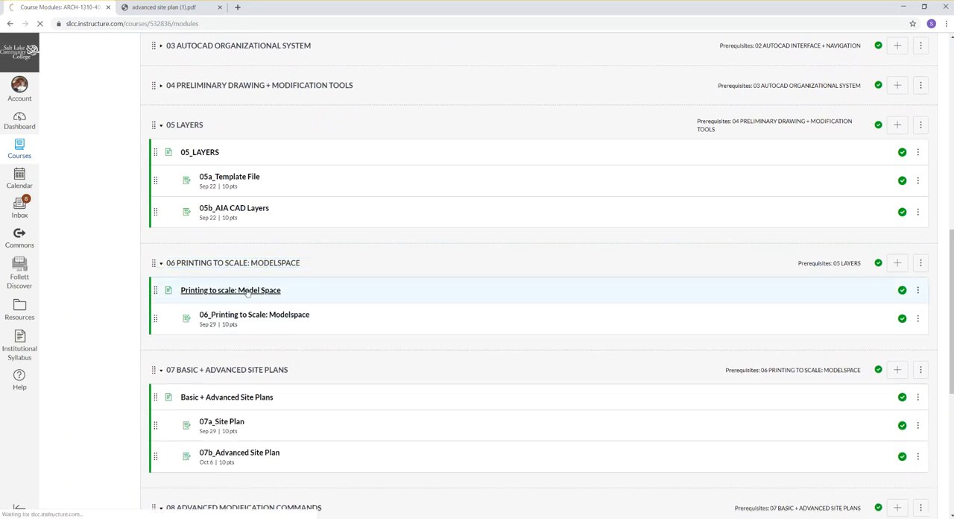
{"action": "scroll", "coordinate": [518, 319], "scroll_direction": "down", "scroll_amount": 2}
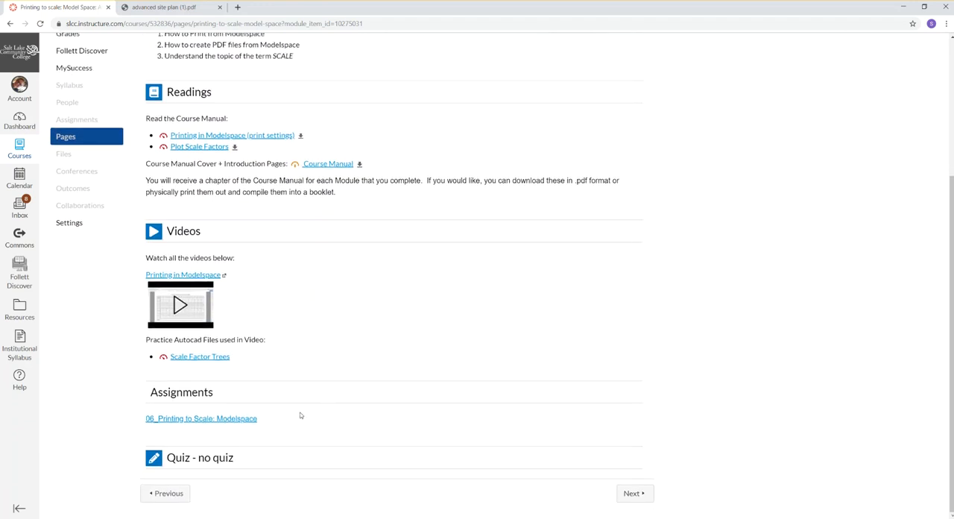
{"action": "left_click", "coordinate": [252, 424]}
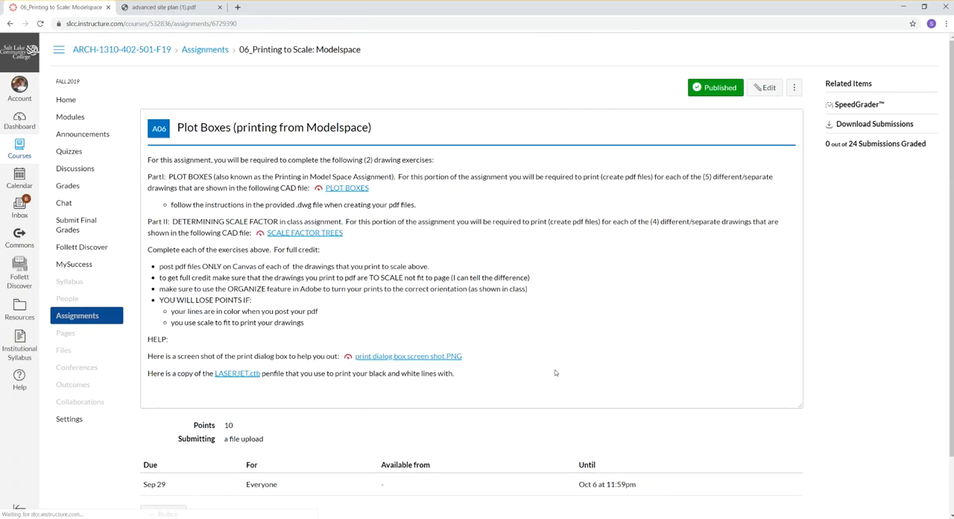
Download the LASERJET.ctb pen file from the assignment page and copy it from the Downloads folder.
{"action": "left_click", "coordinate": [237, 374]}
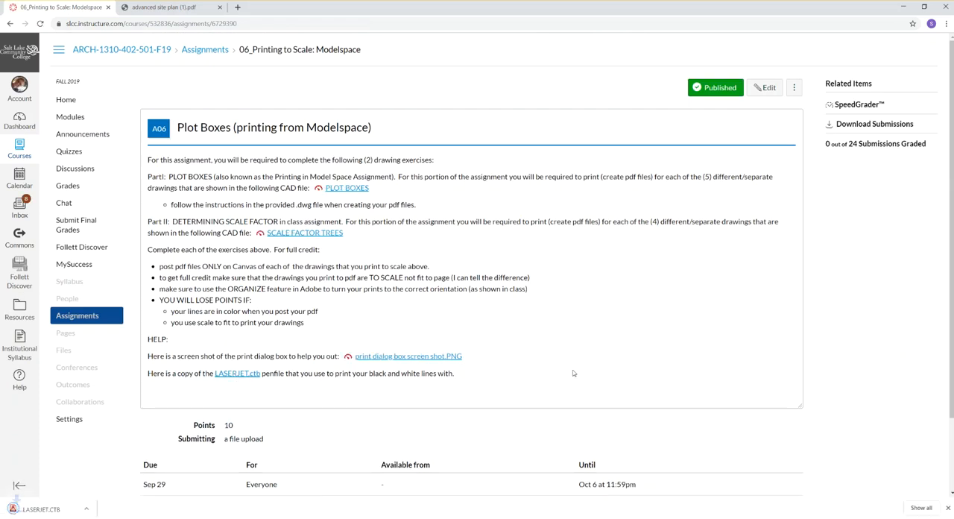
{"action": "left_click", "coordinate": [96, 509]}
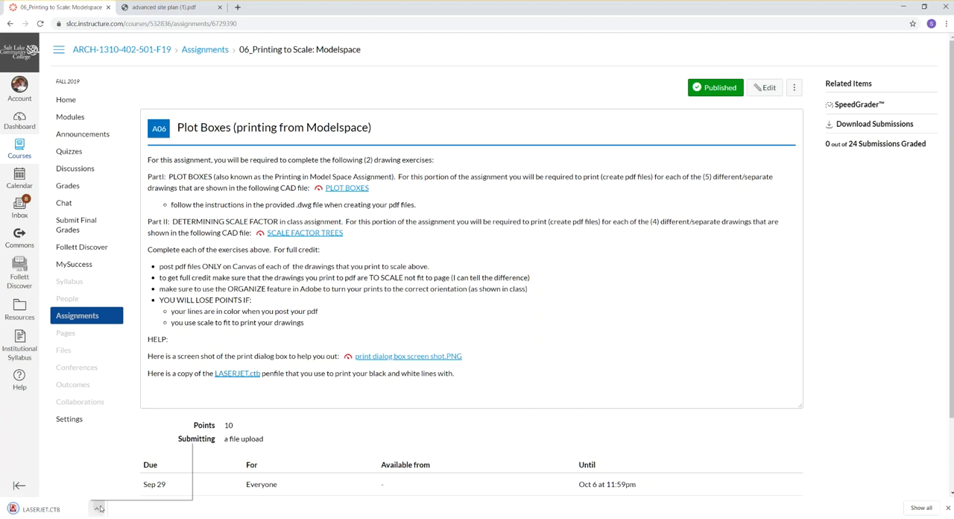
{"action": "left_click", "coordinate": [118, 481]}
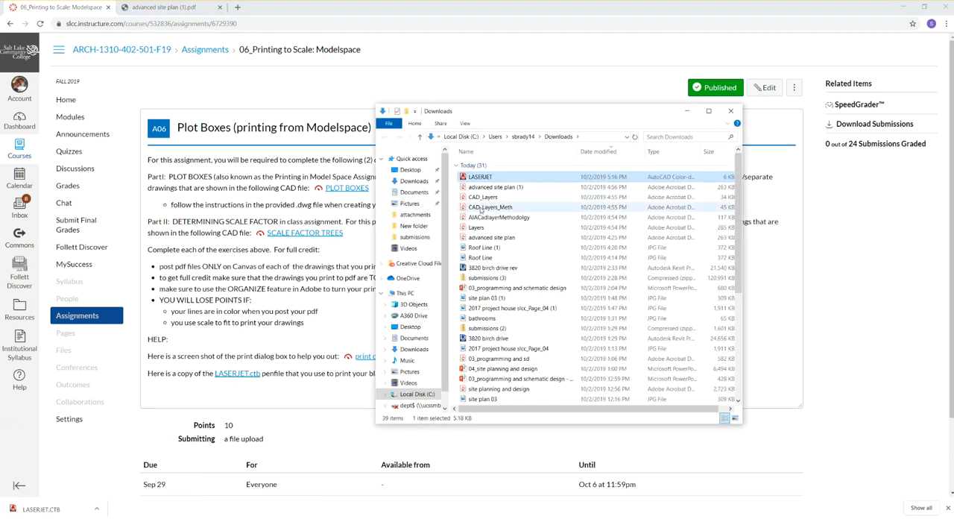
{"action": "right_click", "coordinate": [489, 176]}
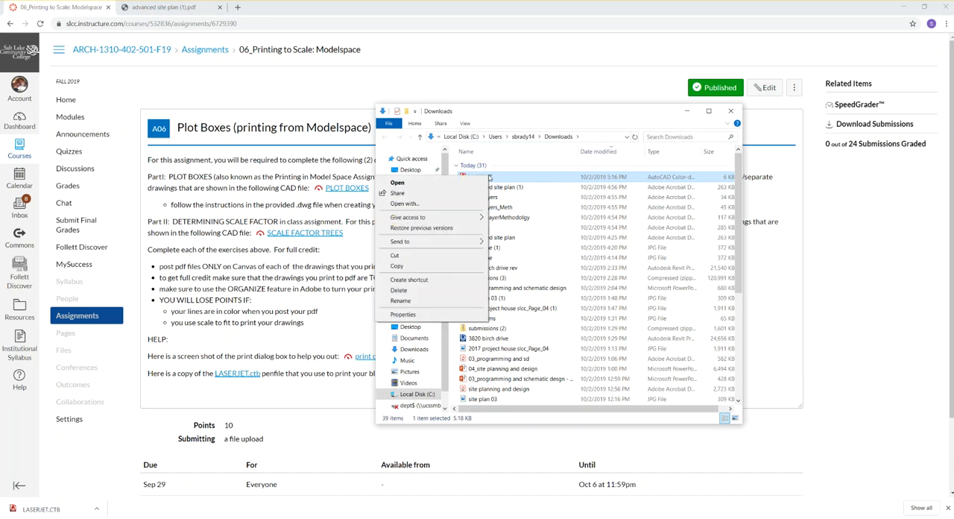
{"action": "left_click", "coordinate": [398, 266]}
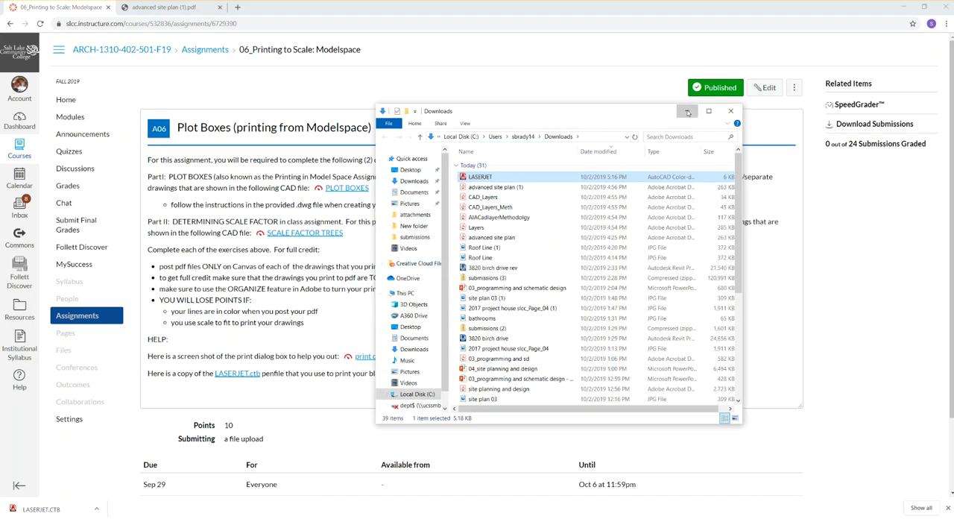
{"action": "left_click", "coordinate": [728, 114]}
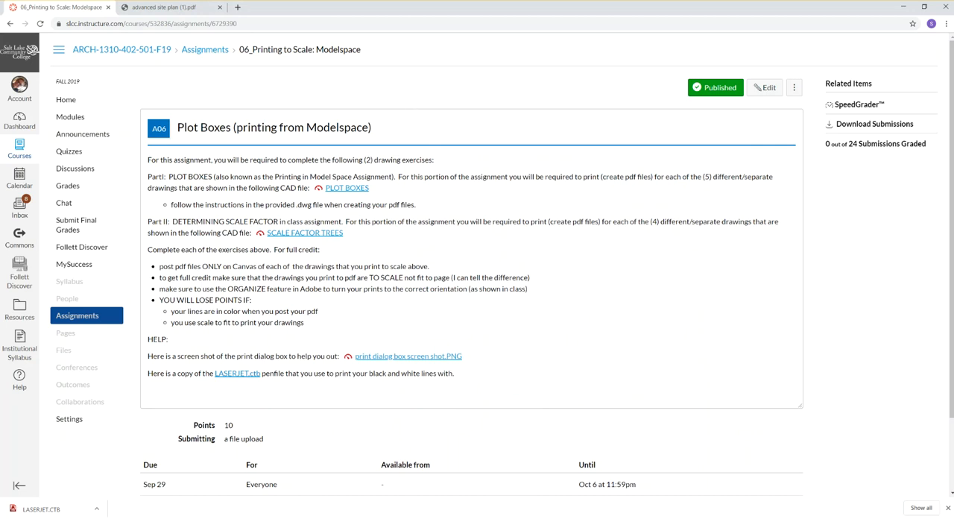
Switch to AutoCAD and paste the copied LASERJET file into its Plot Styles folder.
{"action": "left_click", "coordinate": [924, 7]}
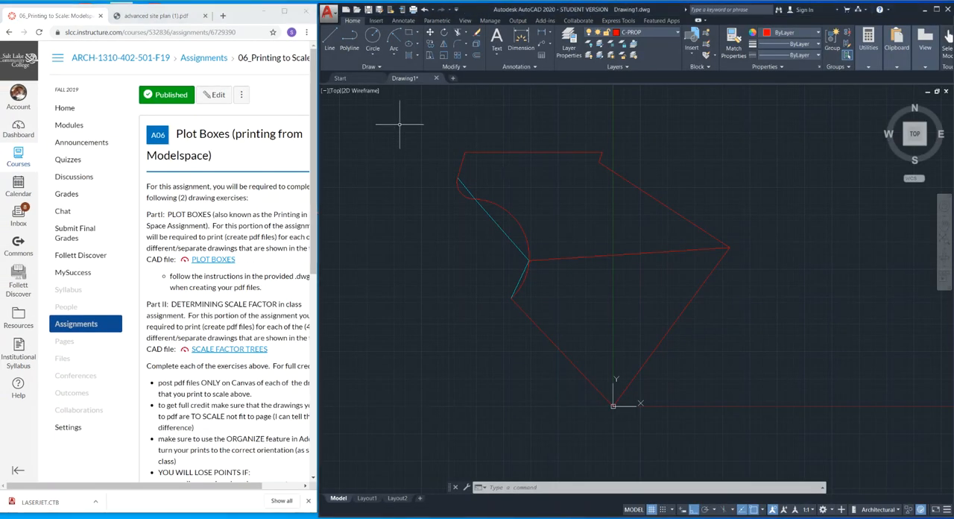
{"action": "left_click", "coordinate": [329, 13]}
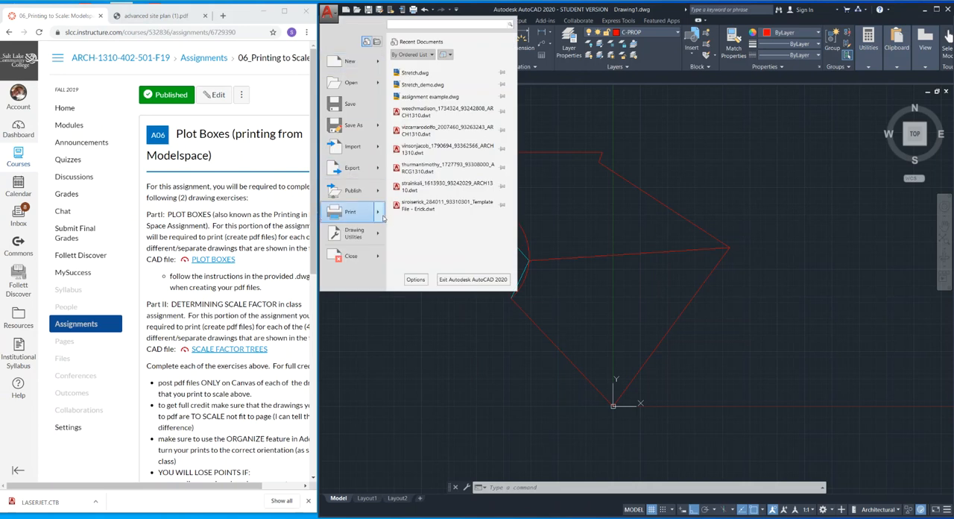
{"action": "mouse_move", "coordinate": [382, 215]}
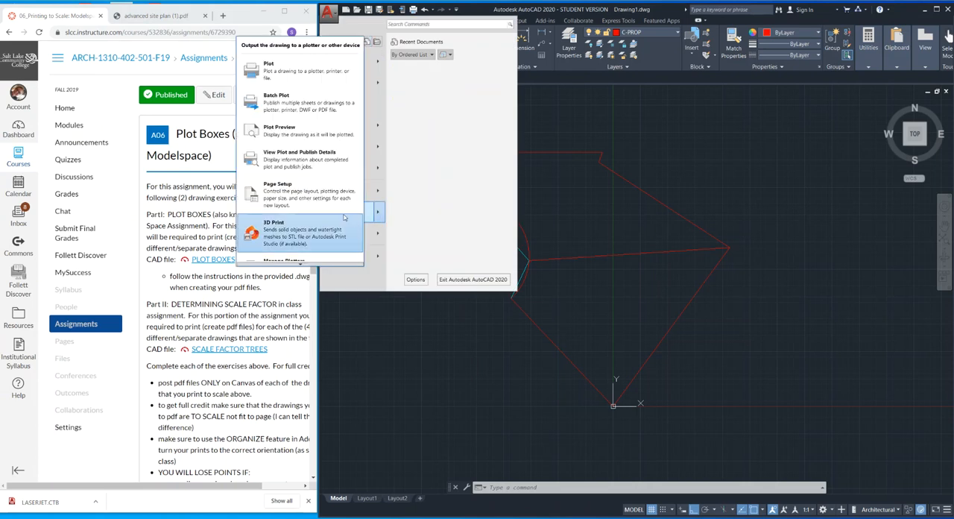
{"action": "mouse_move", "coordinate": [299, 266]}
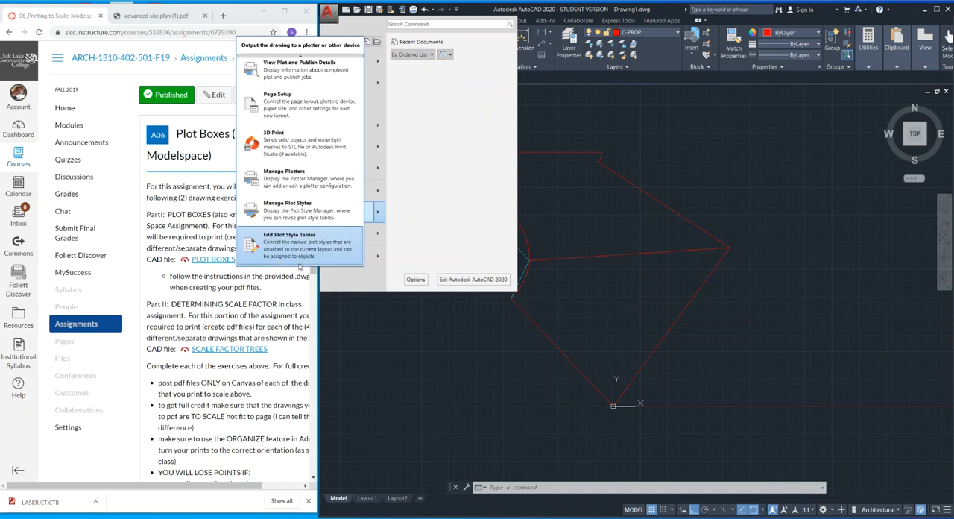
{"action": "left_click", "coordinate": [302, 212]}
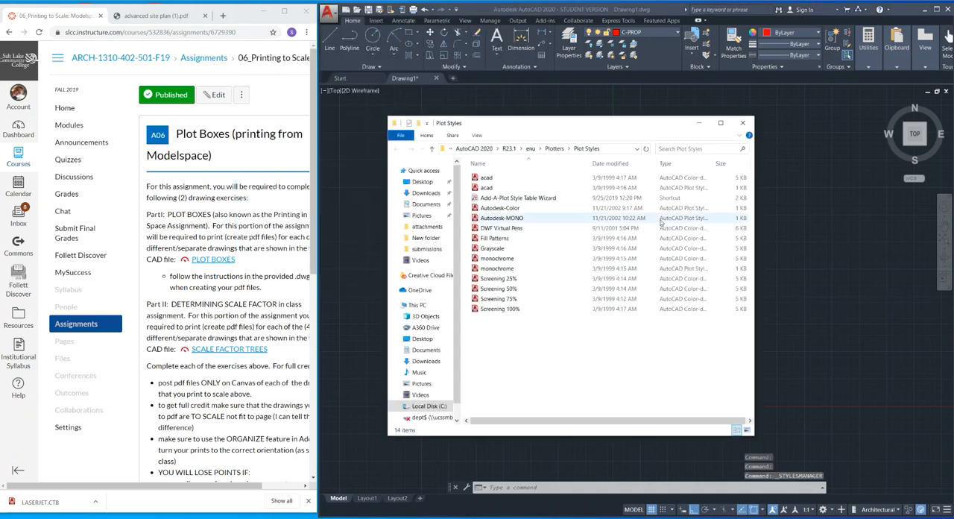
{"action": "right_click", "coordinate": [572, 346]}
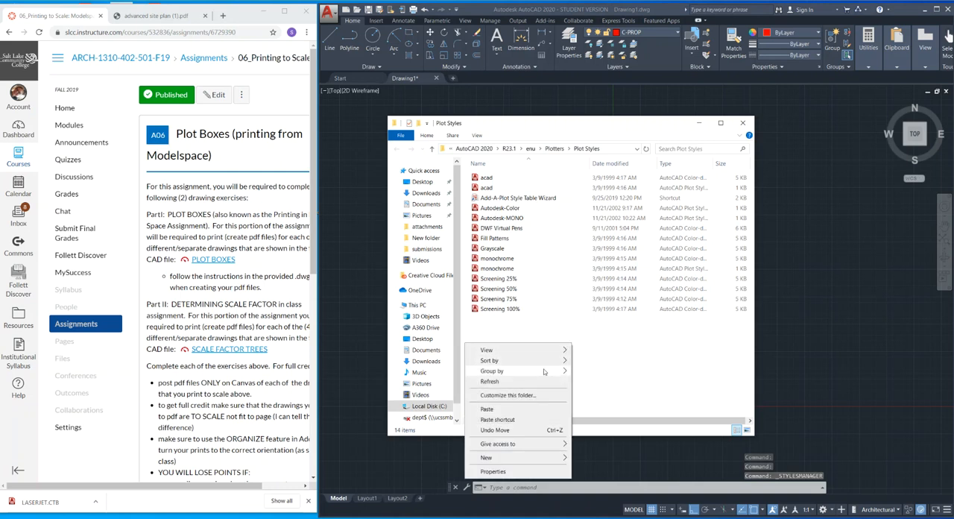
{"action": "left_click", "coordinate": [529, 409]}
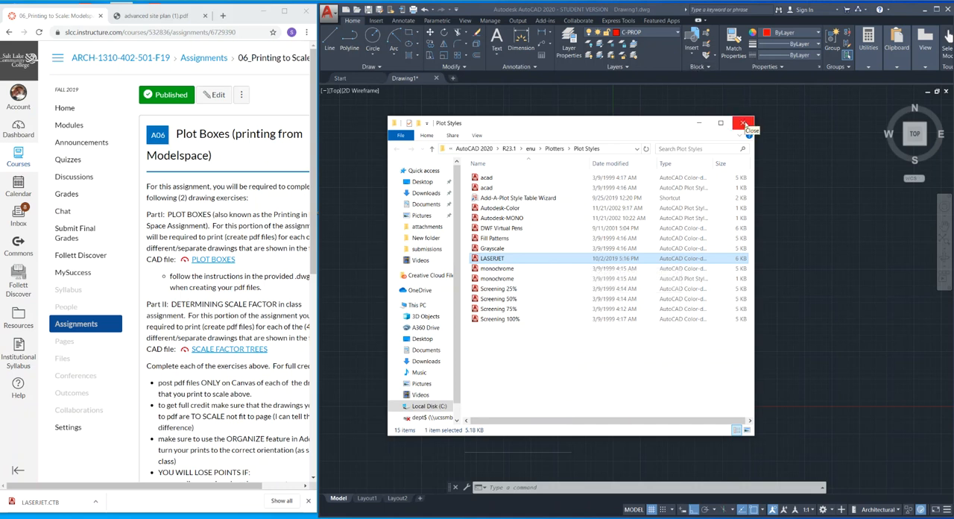
{"action": "left_click", "coordinate": [743, 124]}
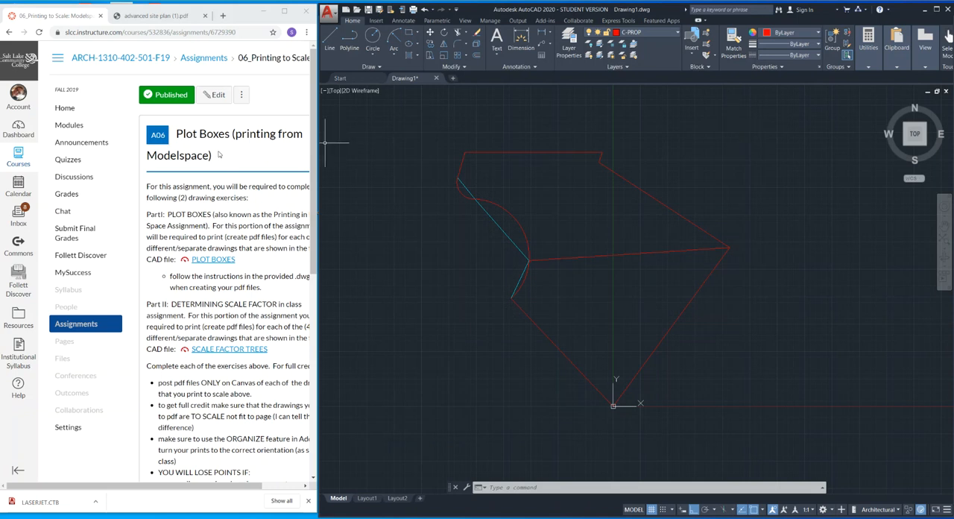
Compare the drawn site plan with the advanced site plan PDF.
{"action": "left_click", "coordinate": [155, 15]}
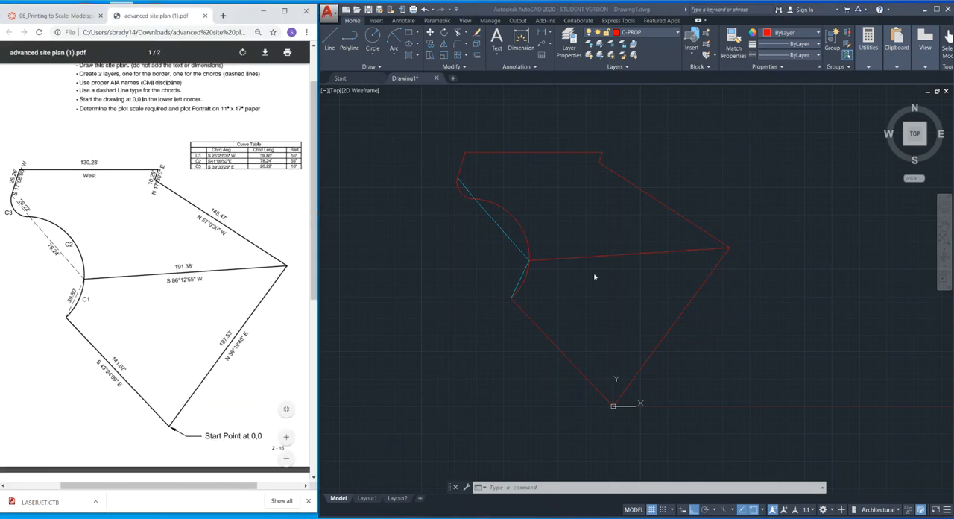
{"action": "scroll", "coordinate": [477, 239], "scroll_direction": "up", "scroll_amount": 5}
{"action": "scroll", "coordinate": [524, 256], "scroll_direction": "down", "scroll_amount": 6}
{"action": "scroll", "coordinate": [547, 220], "scroll_direction": "up", "scroll_amount": 2}
Return to the course modules in a maximized browser window and open the Printing to scale: Model Space page's readings.
{"action": "left_click", "coordinate": [52, 15]}
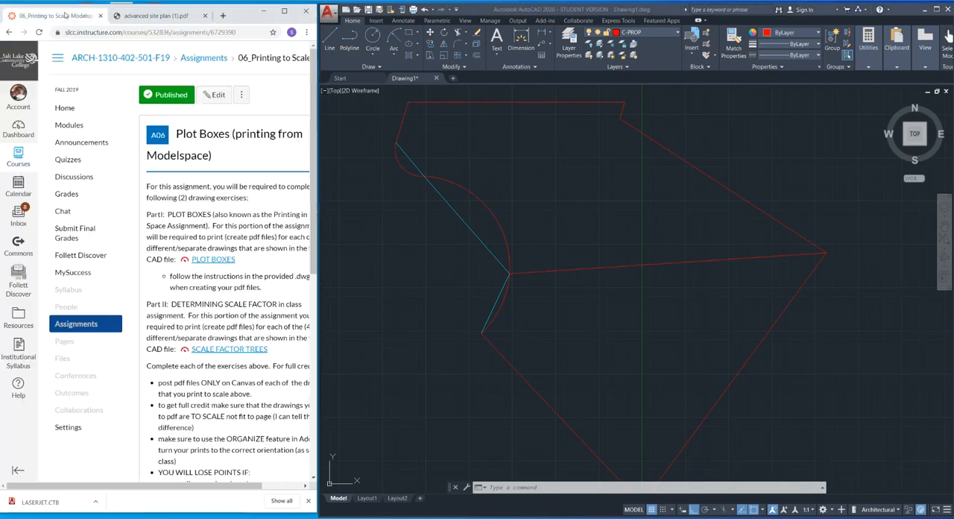
{"action": "left_click", "coordinate": [70, 126]}
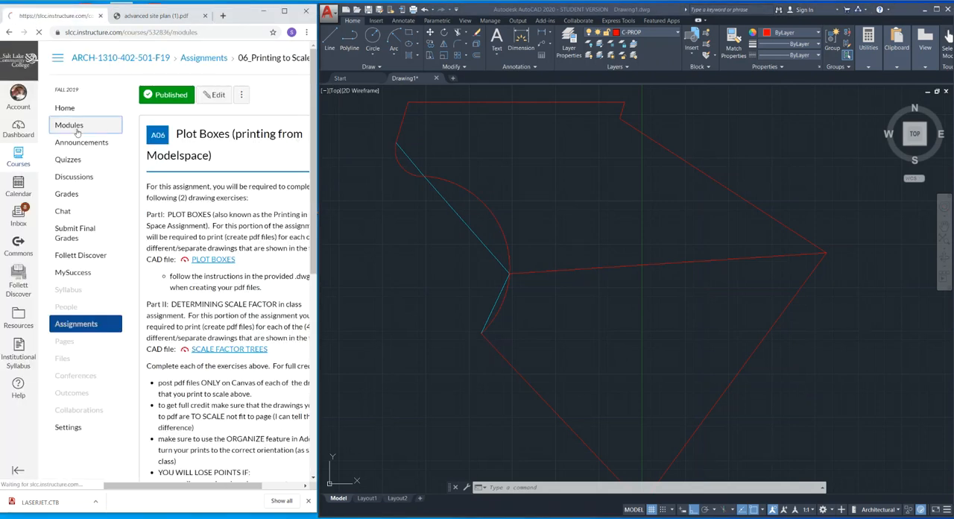
{"action": "left_click", "coordinate": [286, 11]}
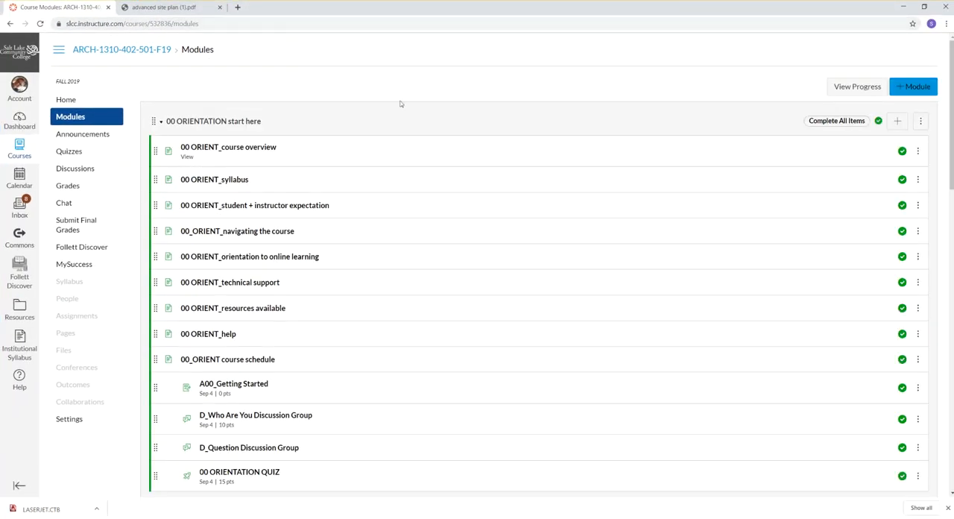
{"action": "scroll", "coordinate": [418, 149], "scroll_direction": "down", "scroll_amount": 2}
{"action": "scroll", "coordinate": [418, 149], "scroll_direction": "down", "scroll_amount": 6}
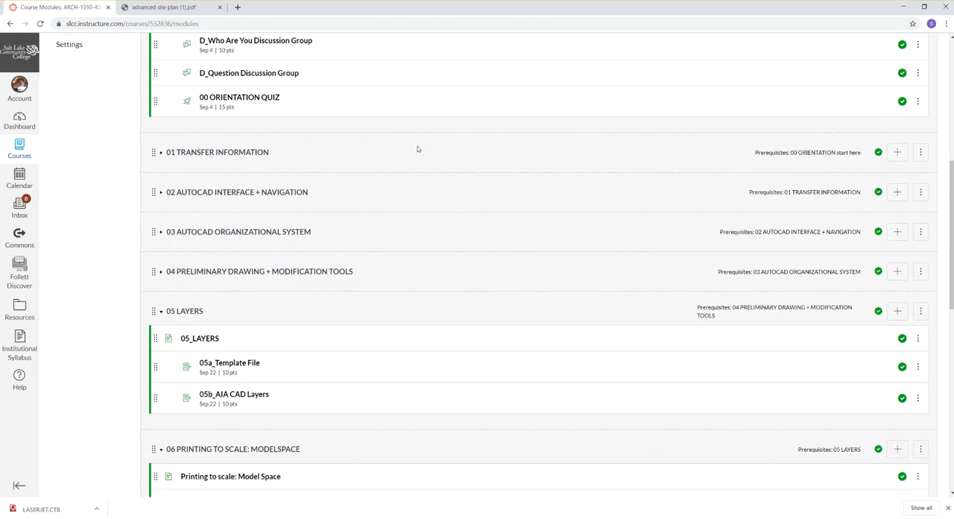
{"action": "scroll", "coordinate": [418, 149], "scroll_direction": "down", "scroll_amount": 1}
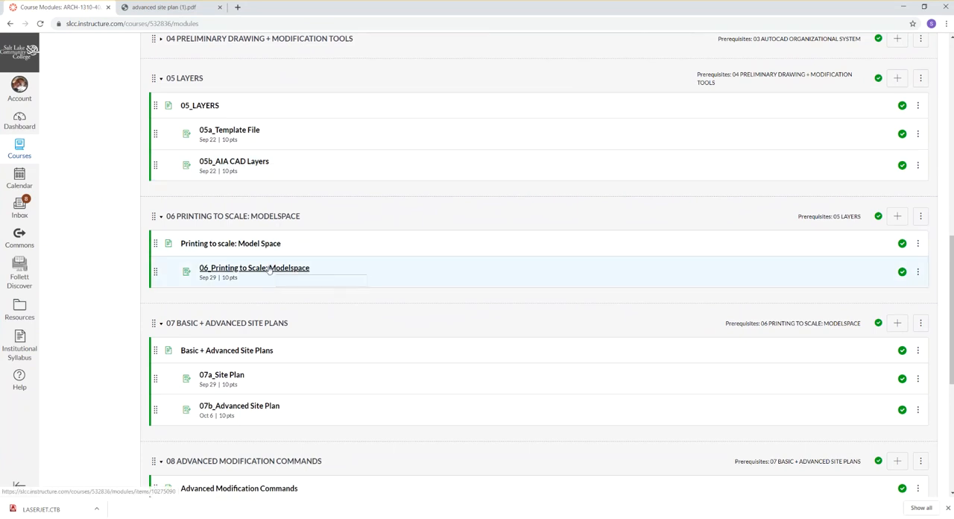
{"action": "left_click", "coordinate": [446, 255]}
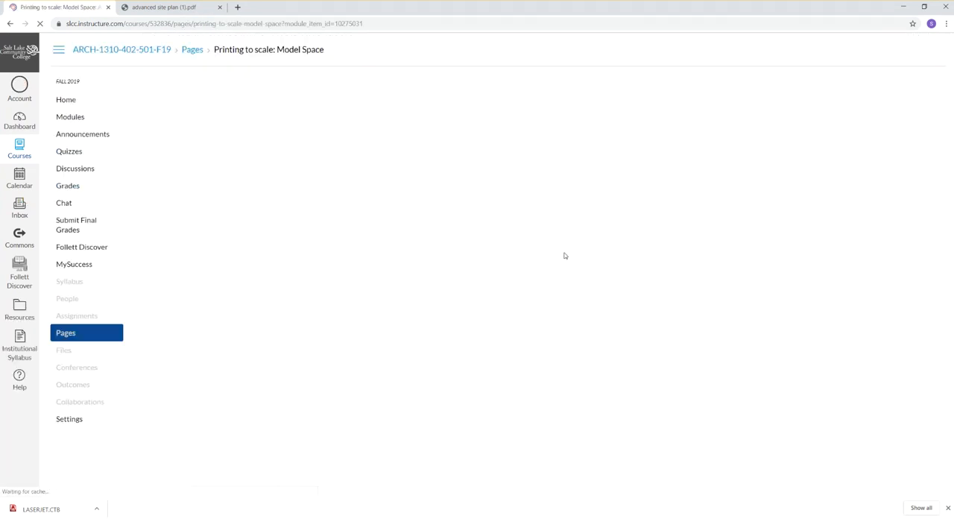
{"action": "scroll", "coordinate": [267, 313], "scroll_direction": "down", "scroll_amount": 1}
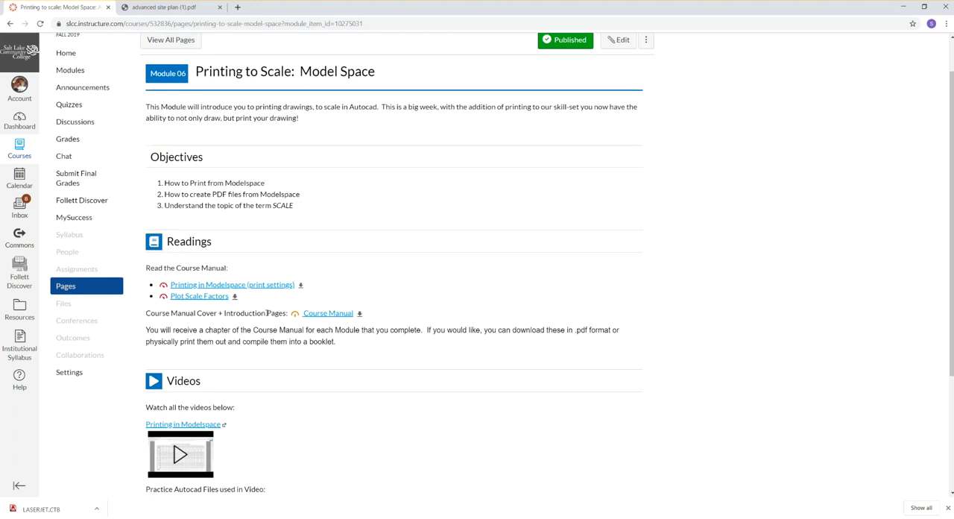
Download the Plot Scale Factors reading, read how to calculate a plot scale factor, and close the PDF.
{"action": "left_click", "coordinate": [186, 296]}
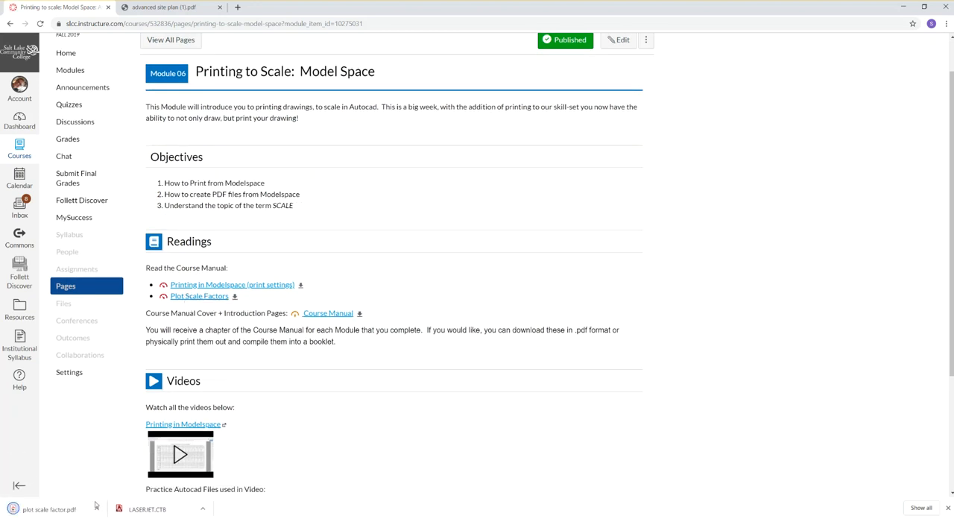
{"action": "left_click", "coordinate": [52, 512]}
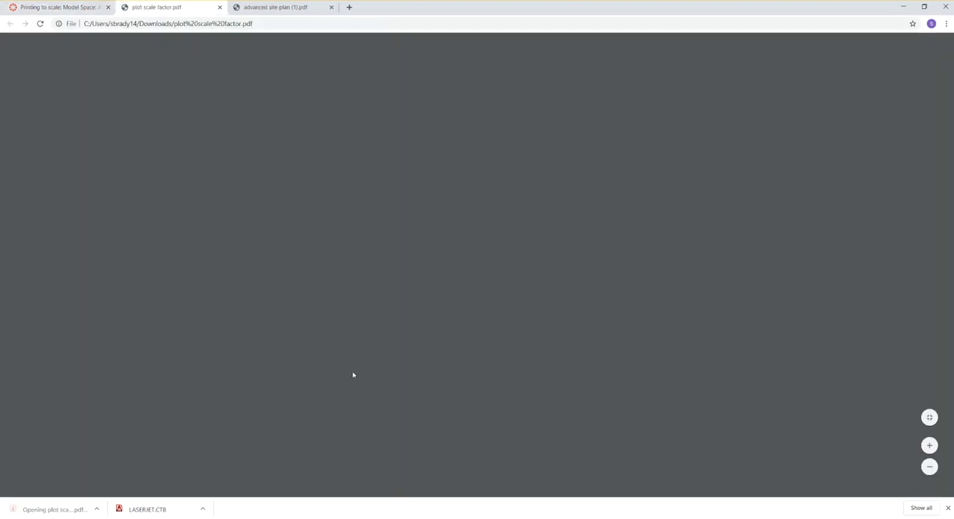
{"action": "scroll", "coordinate": [435, 310], "scroll_direction": "down", "scroll_amount": 1}
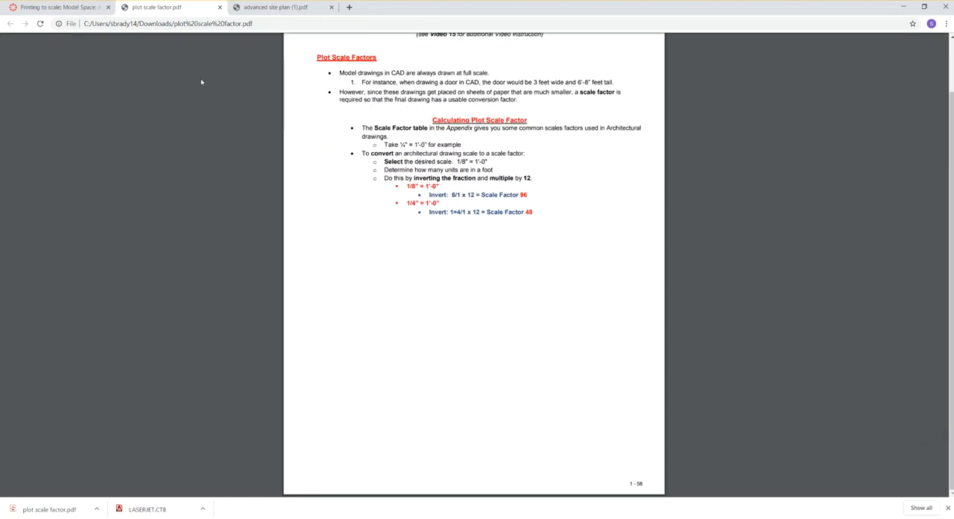
{"action": "left_click", "coordinate": [220, 7]}
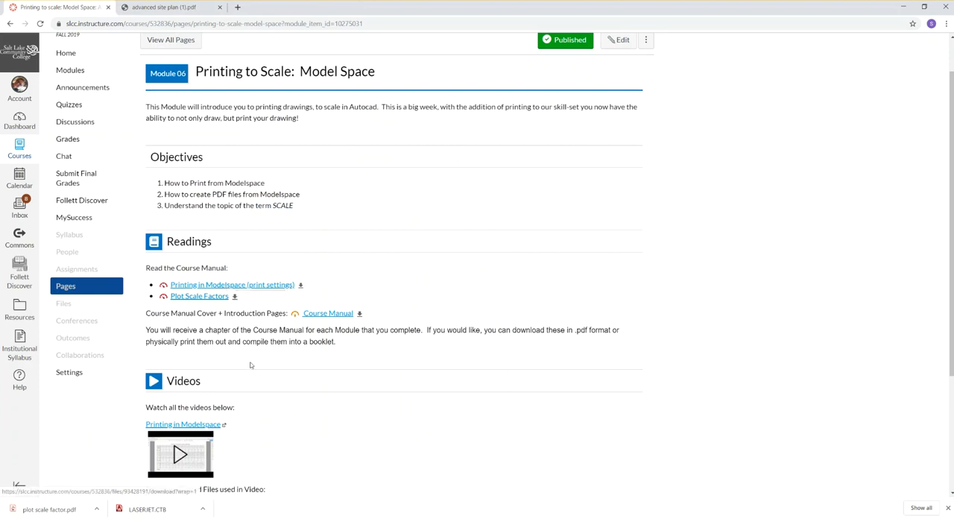
Revisit the 06_Printing to Scale: Modelspace assignment, and download the Plot Scale Factors reading again from the module page.
{"action": "scroll", "coordinate": [250, 365], "scroll_direction": "down", "scroll_amount": 3}
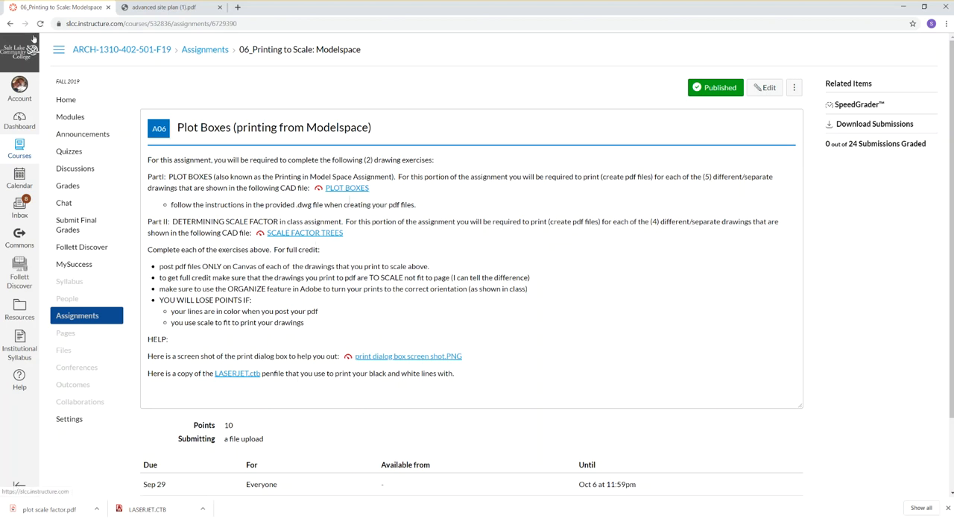
{"action": "left_click", "coordinate": [10, 23]}
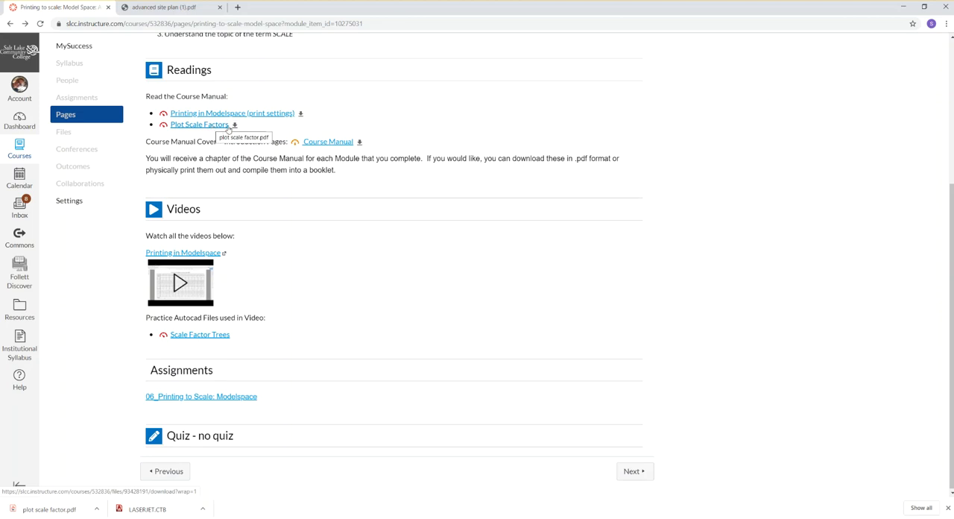
{"action": "left_click", "coordinate": [228, 125]}
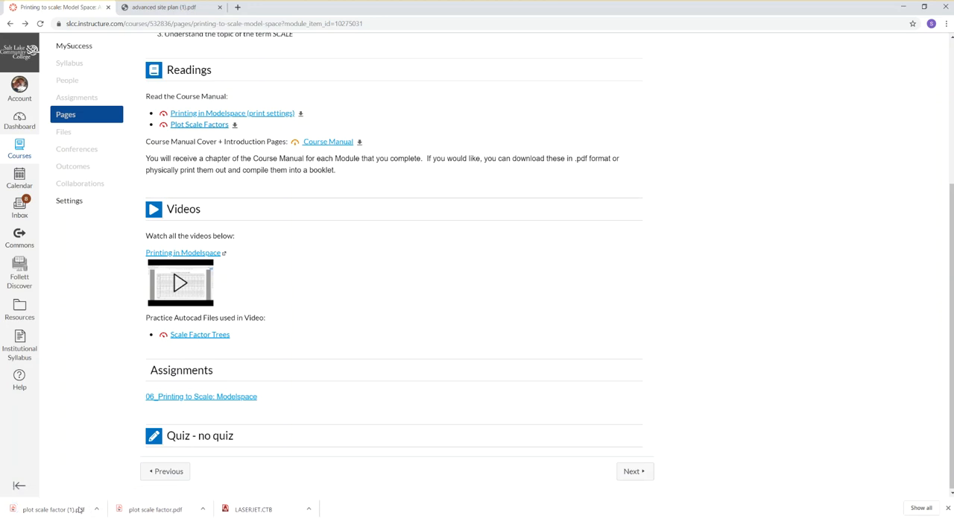
Open the downloaded plot scale factor (1).pdf, reread how to convert a drawing scale to a scale factor, and close it.
{"action": "left_click", "coordinate": [79, 509]}
{"action": "scroll", "coordinate": [527, 358], "scroll_direction": "down", "scroll_amount": 2}
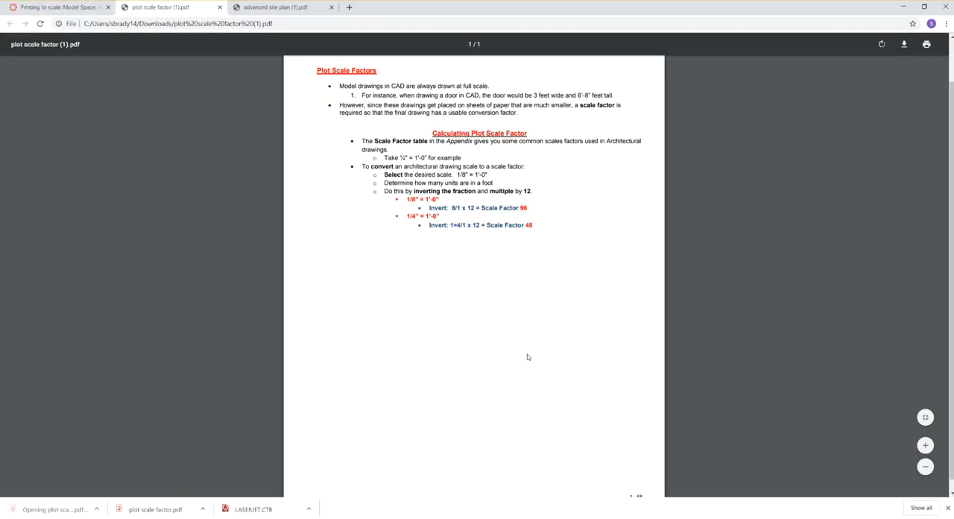
{"action": "scroll", "coordinate": [527, 357], "scroll_direction": "up", "scroll_amount": 2}
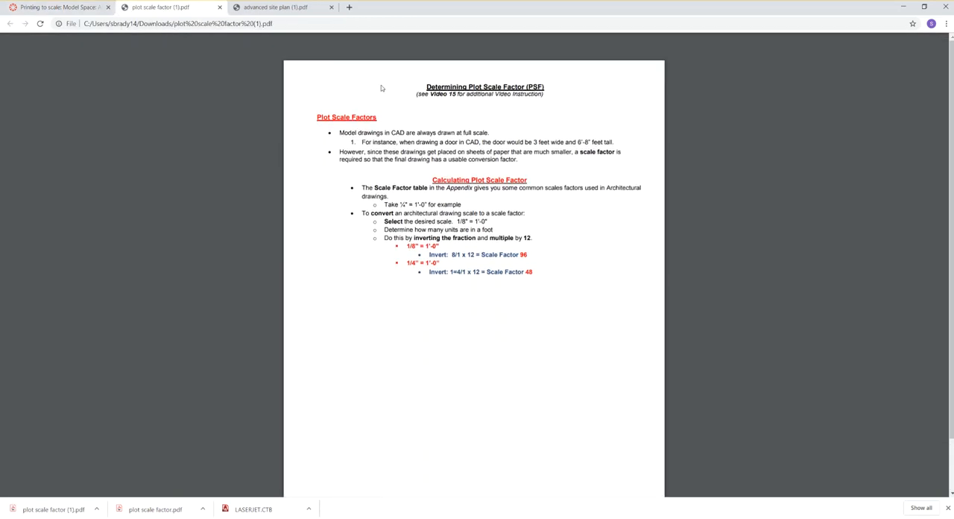
{"action": "left_click", "coordinate": [220, 7]}
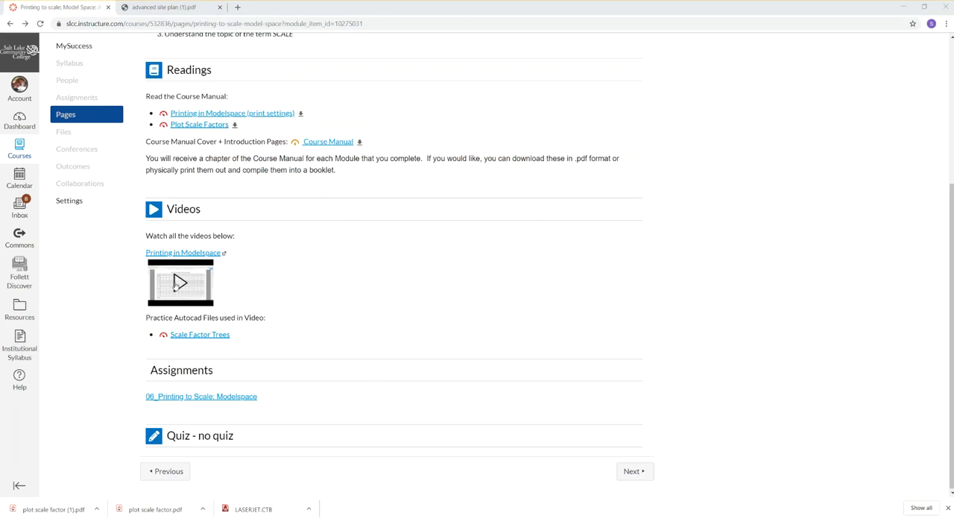
Start and pause the Printing in Modelspace video, and look over the module's objectives, readings and videos.
{"action": "left_click", "coordinate": [179, 281]}
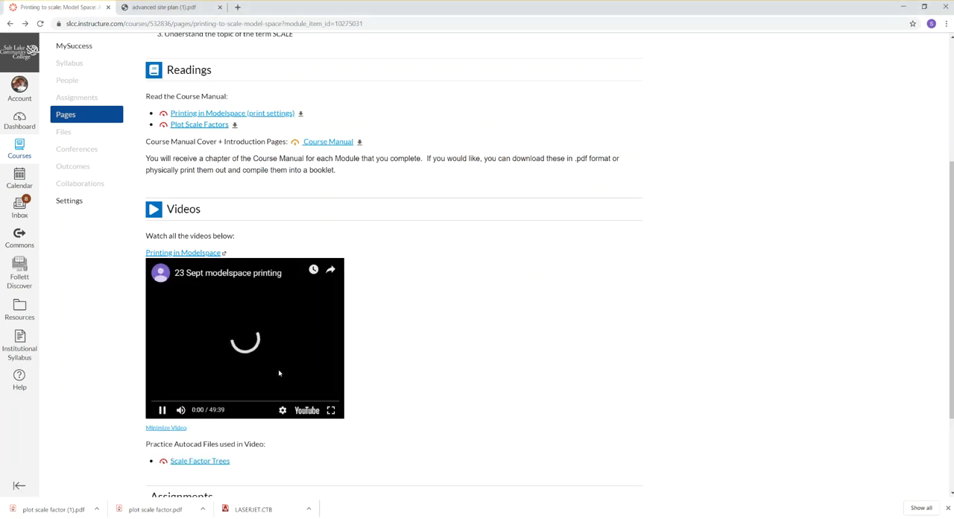
{"action": "left_click", "coordinate": [161, 409]}
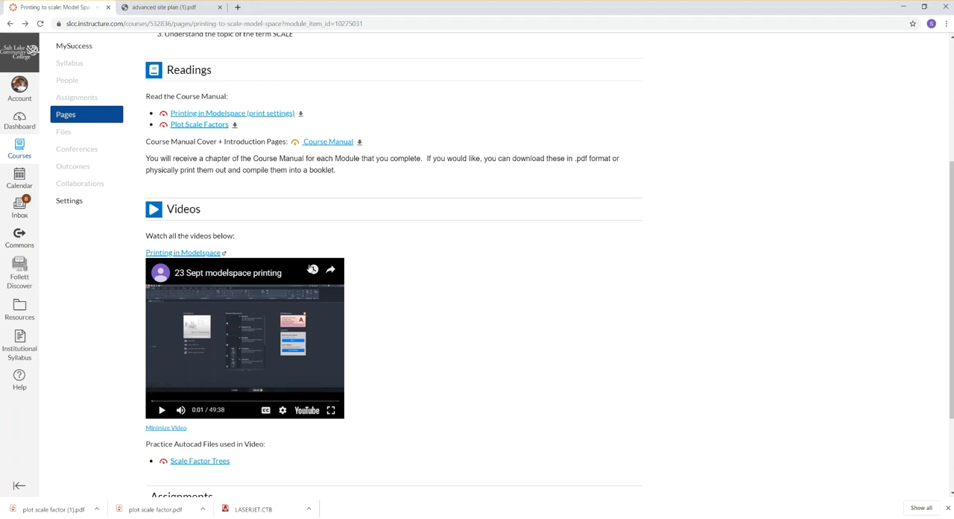
{"action": "scroll", "coordinate": [433, 299], "scroll_direction": "down", "scroll_amount": 1}
{"action": "scroll", "coordinate": [433, 301], "scroll_direction": "up", "scroll_amount": 4}
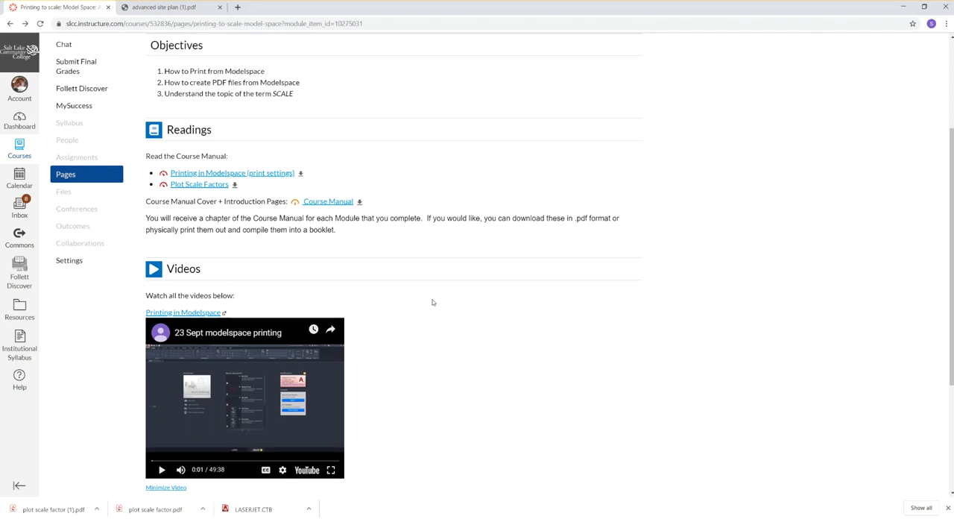
{"action": "scroll", "coordinate": [433, 302], "scroll_direction": "down", "scroll_amount": 2}
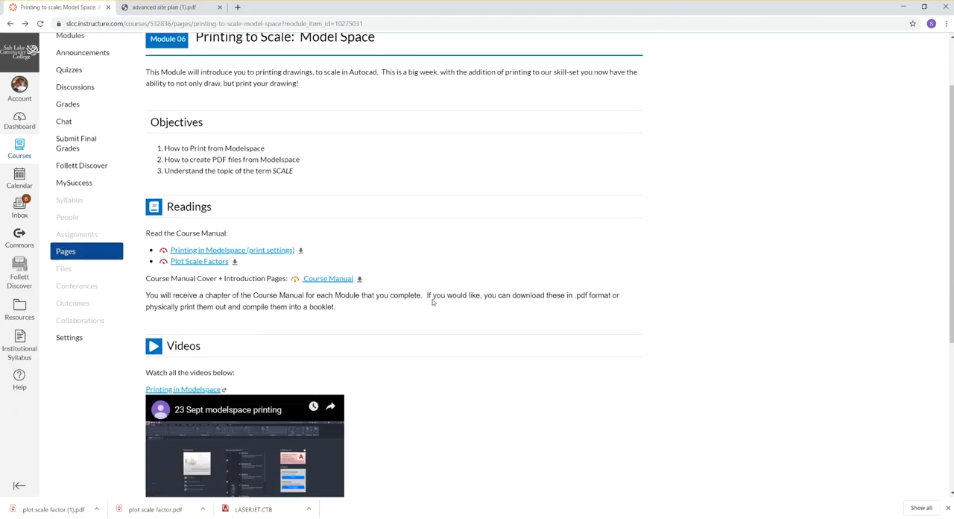
{"action": "scroll", "coordinate": [433, 302], "scroll_direction": "up", "scroll_amount": 2}
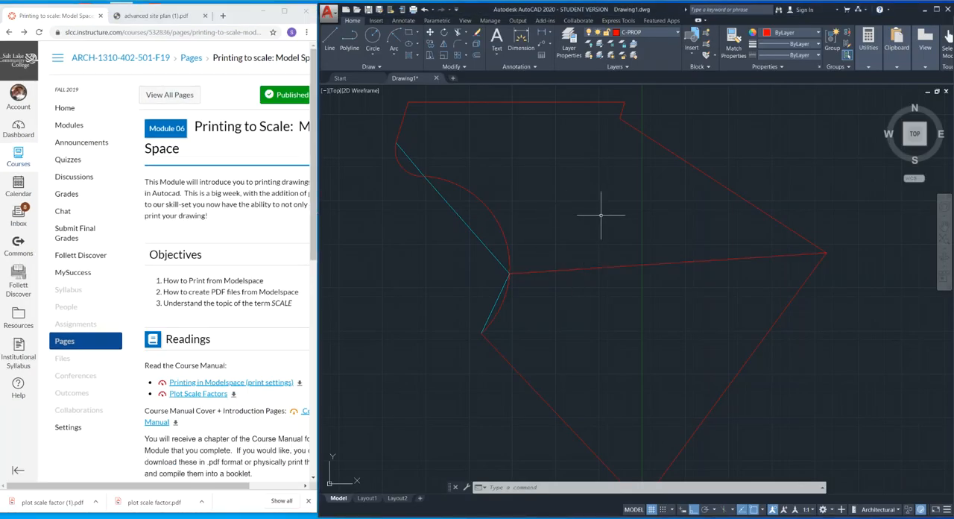
Show the advanced site plan PDF beside AutoCAD and set the drawing's linetype scale factor to 96.
{"action": "middle_click_drag", "start_coordinate": [600, 215], "coordinate": [626, 202]}
{"action": "left_click", "coordinate": [134, 16]}
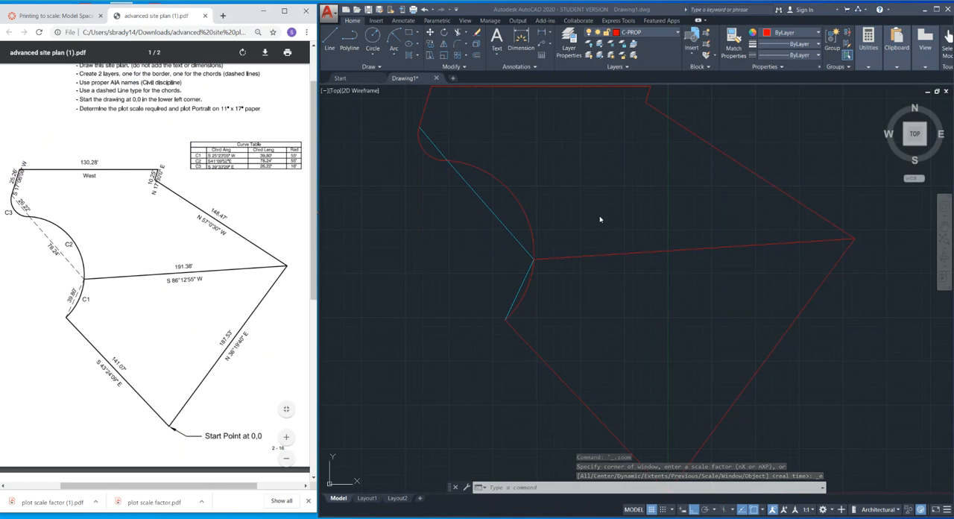
{"action": "left_click", "coordinate": [599, 217]}
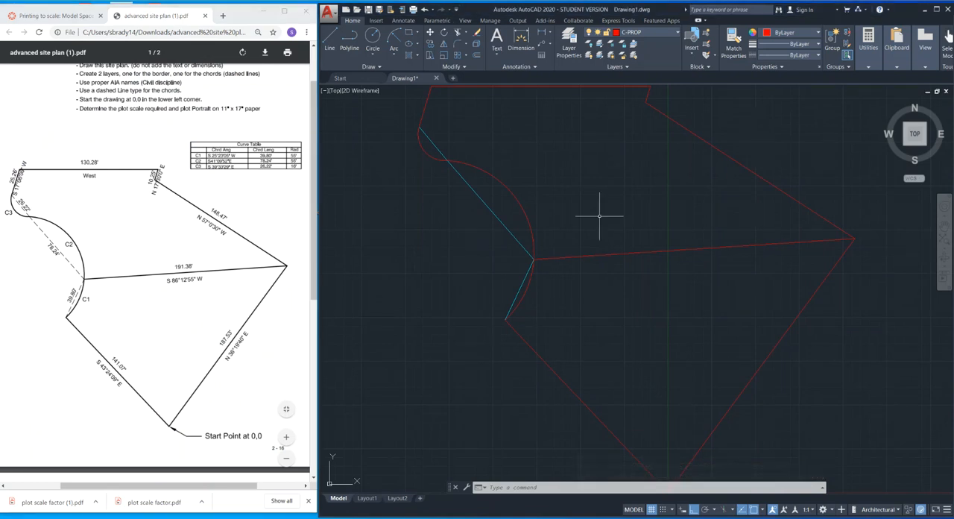
{"action": "type", "text": "linetype scale"}
{"action": "key", "text": "Return"}
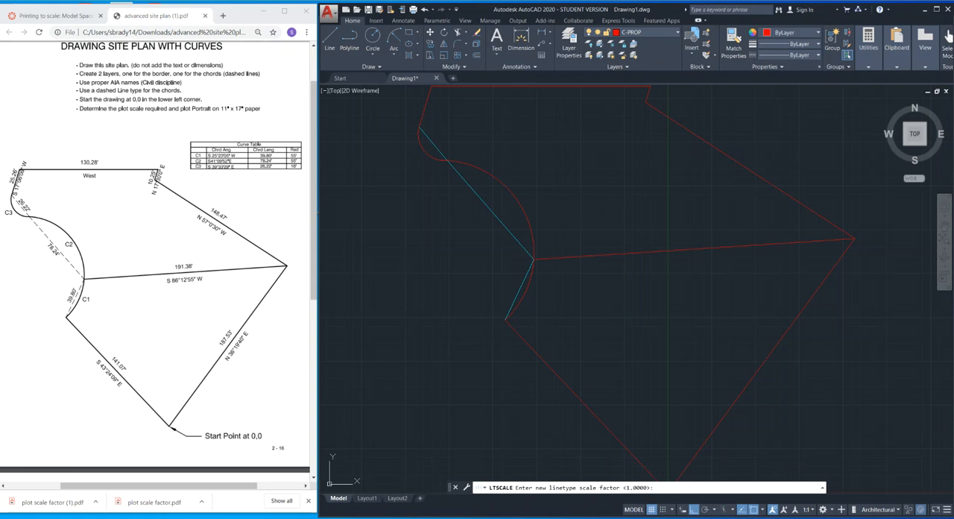
{"action": "type", "text": "96"}
{"action": "key", "text": "Return"}
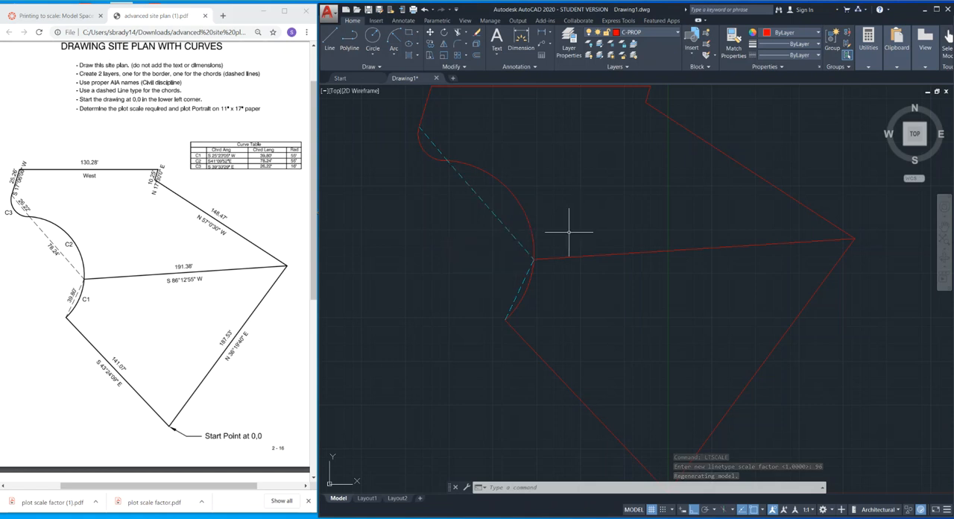
Open the plot setup, load the previous plot settings, keep Adobe PDF as the plotter, and set the paper size to 11 x 17.
{"action": "key", "text": "ctrl+p"}
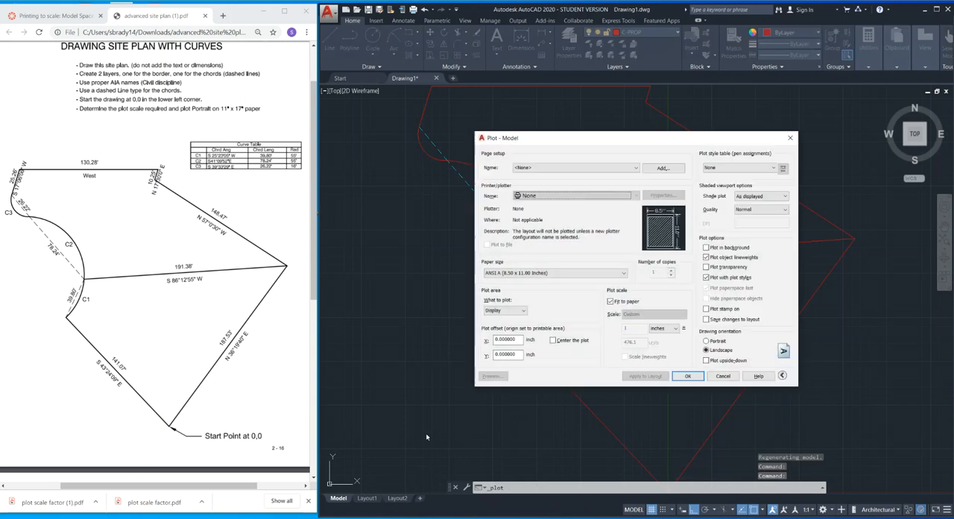
{"action": "left_click", "coordinate": [574, 168]}
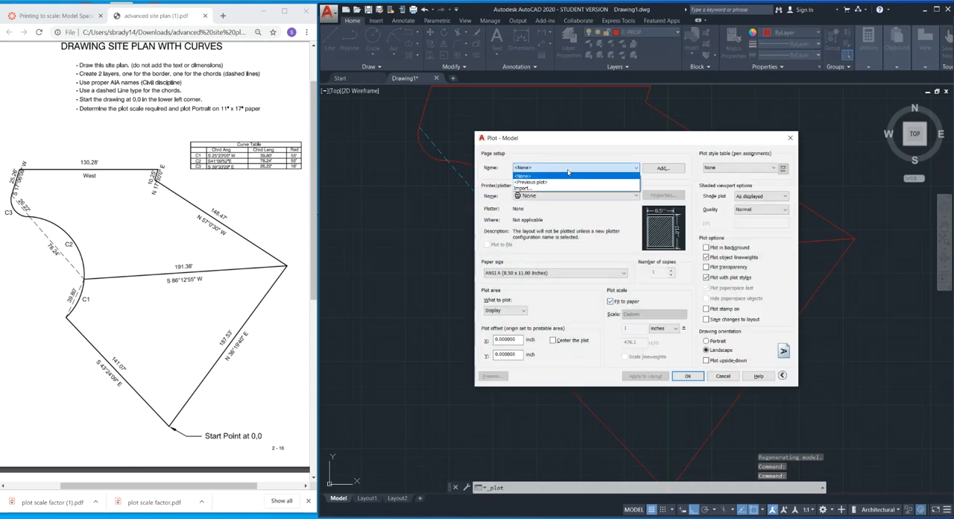
{"action": "left_click", "coordinate": [552, 181]}
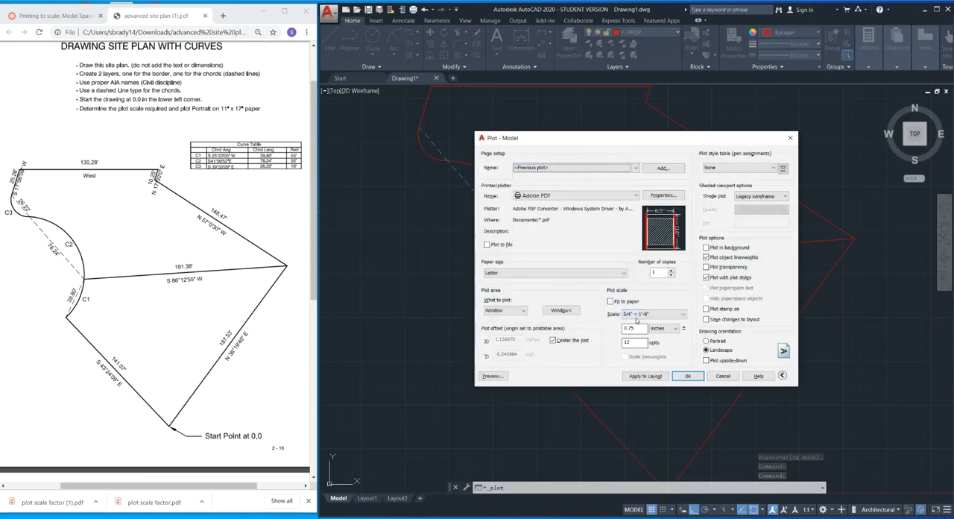
{"action": "left_click", "coordinate": [569, 196]}
{"action": "left_click", "coordinate": [561, 224]}
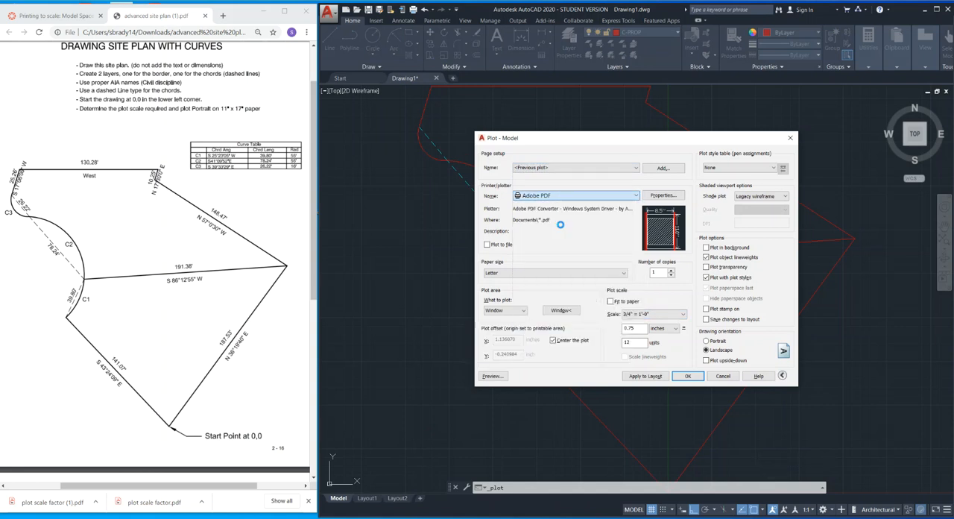
{"action": "left_click", "coordinate": [551, 275]}
{"action": "left_click", "coordinate": [532, 407]}
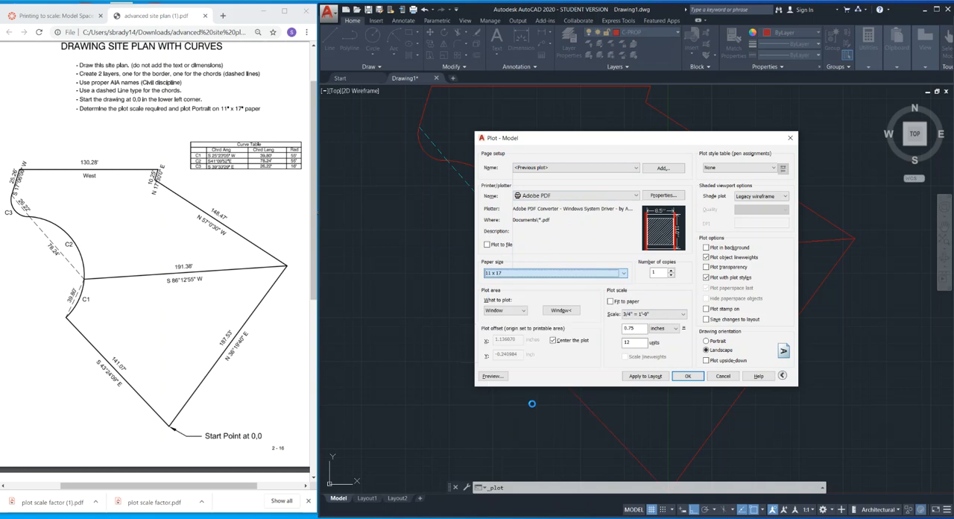
Define the plot area as a window enclosing the whole site plan.
{"action": "left_click", "coordinate": [553, 313]}
{"action": "scroll", "coordinate": [553, 314], "scroll_direction": "down", "scroll_amount": 4}
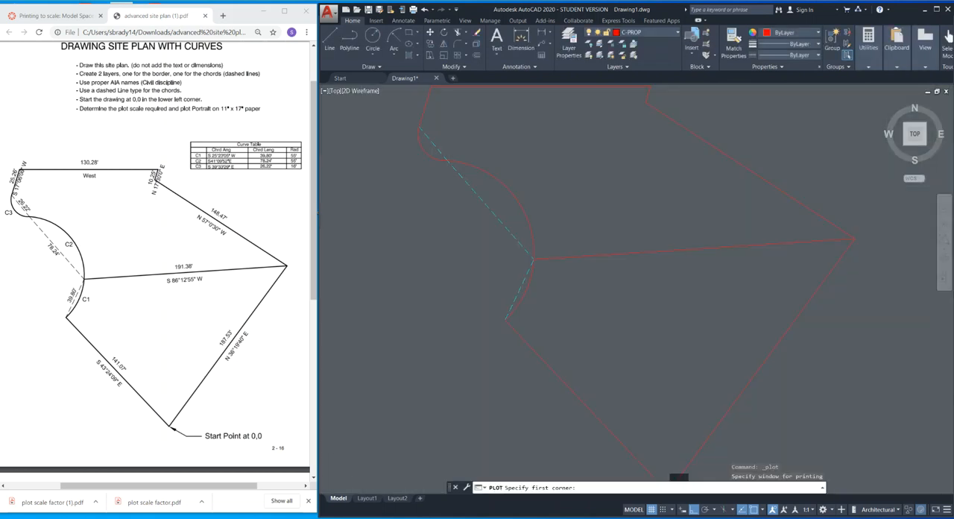
{"action": "left_click", "coordinate": [495, 215]}
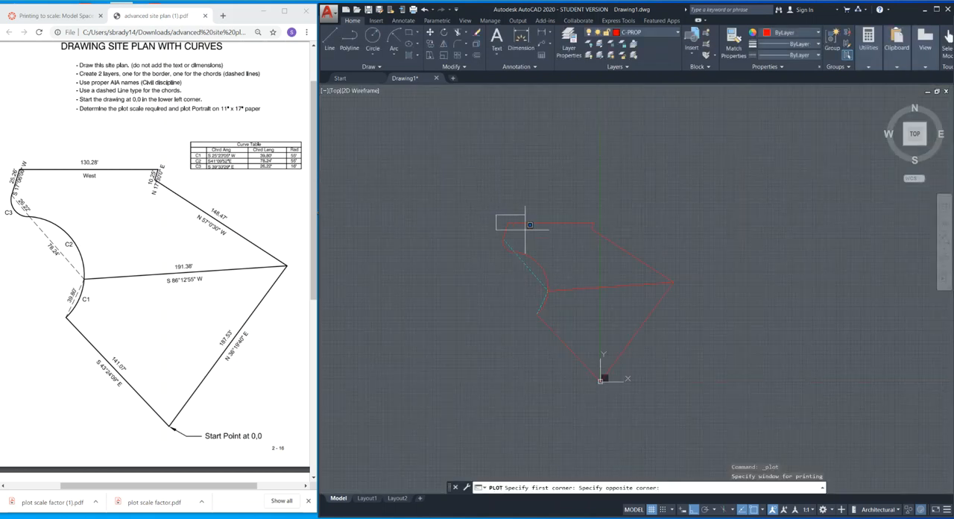
{"action": "left_click", "coordinate": [678, 390]}
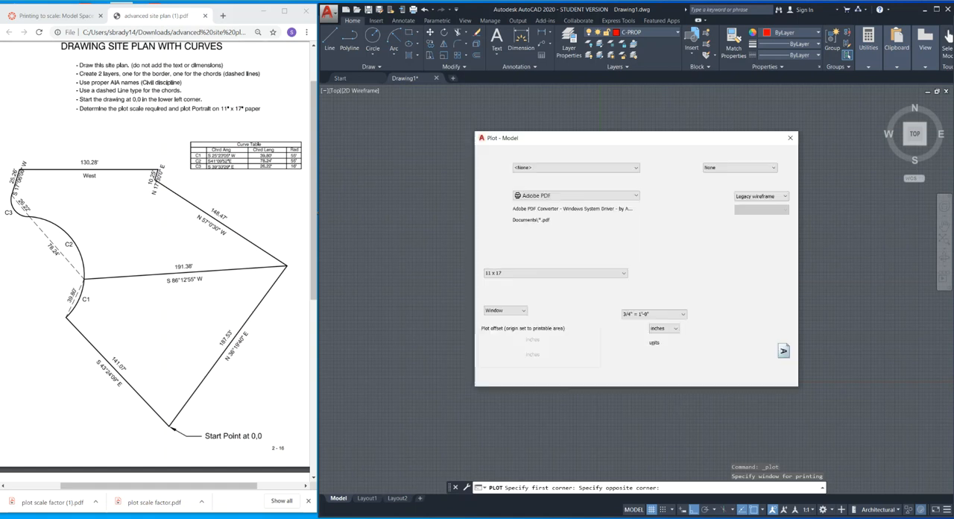
Set the plot scale to 1/32" = 1'-0" and assign the LASERJET.CTB plot style table to all layouts.
{"action": "left_click", "coordinate": [639, 314]}
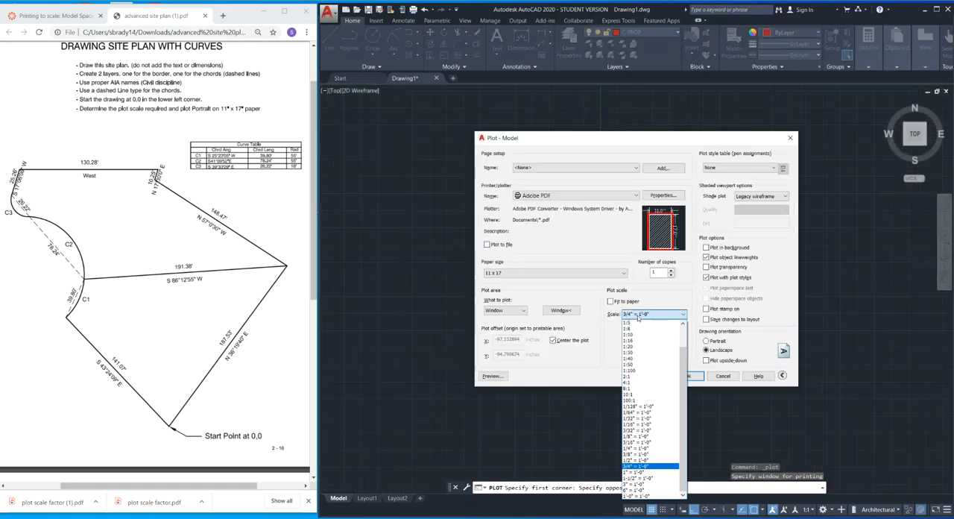
{"action": "left_click", "coordinate": [637, 418]}
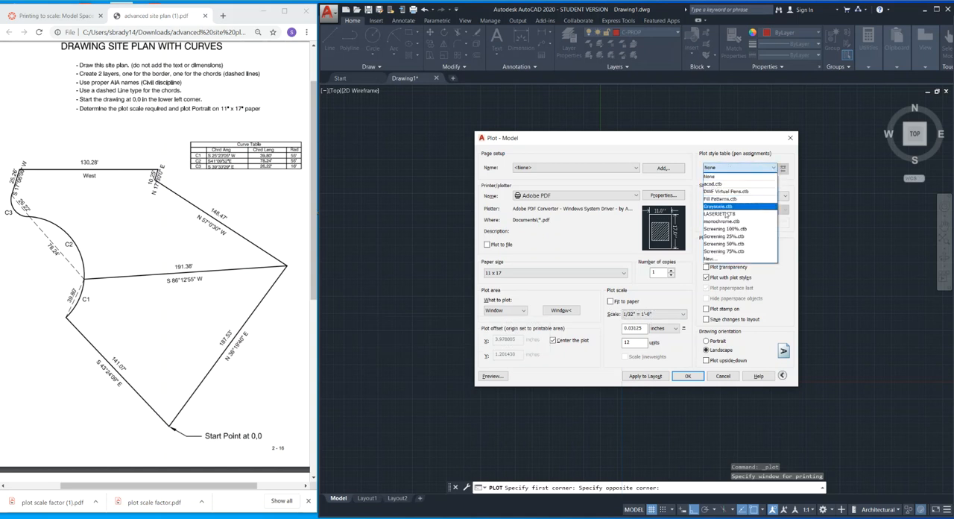
{"action": "left_click", "coordinate": [749, 216]}
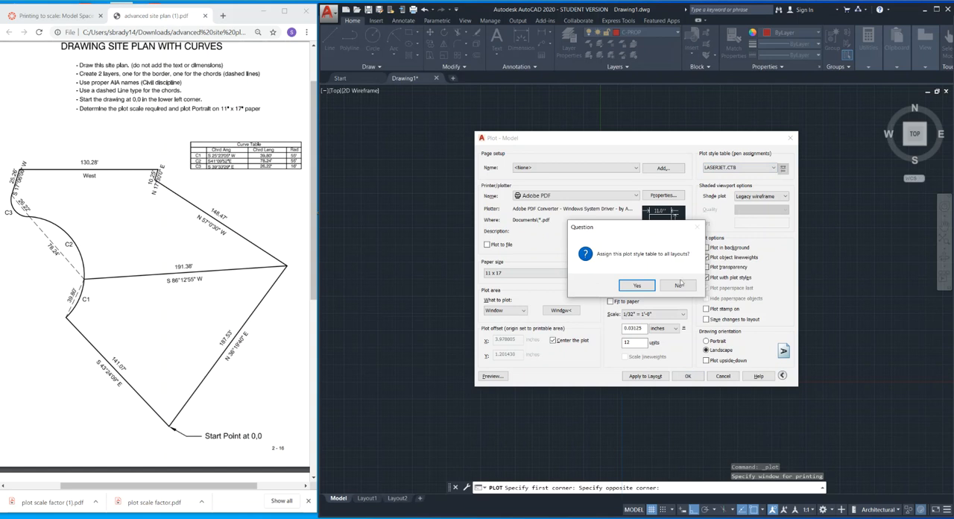
{"action": "left_click", "coordinate": [637, 286]}
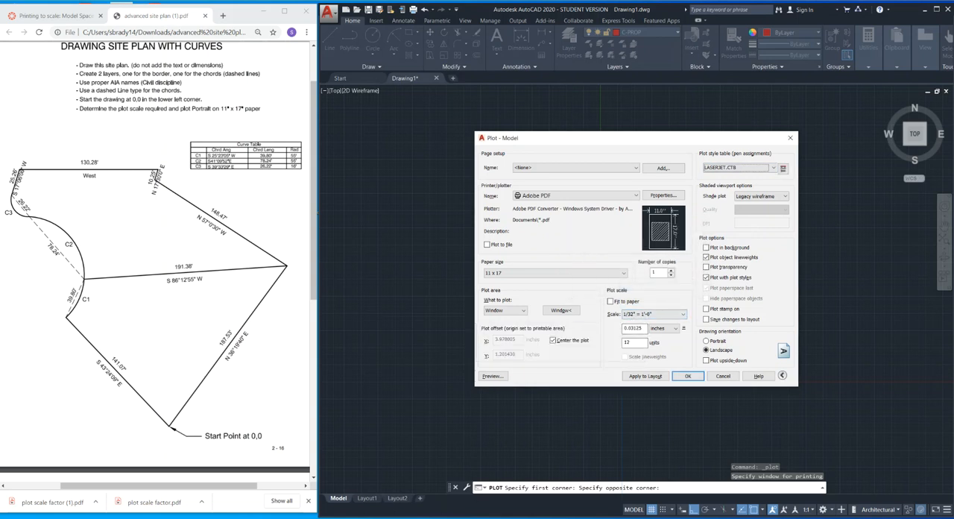
Open Calculator and multiply 32 by 12 to work out the plot scale factor.
{"action": "key", "text": "super"}
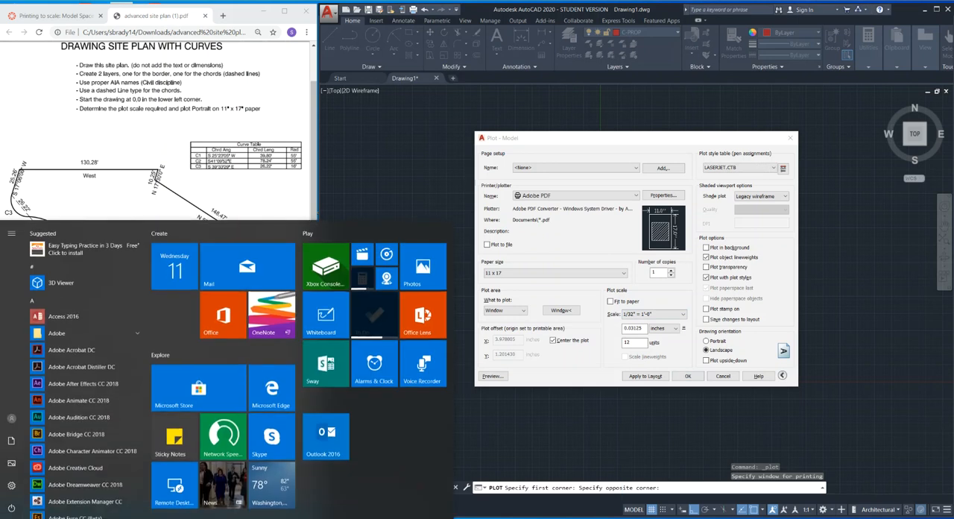
{"action": "type", "text": "CALC"}
{"action": "key", "text": "Return"}
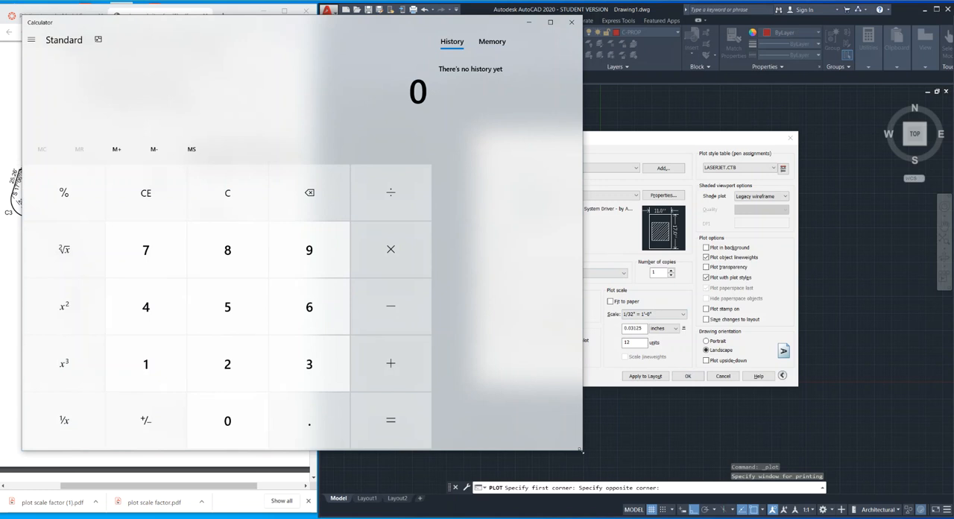
{"action": "left_click_drag", "start_coordinate": [582, 450], "coordinate": [459, 456]}
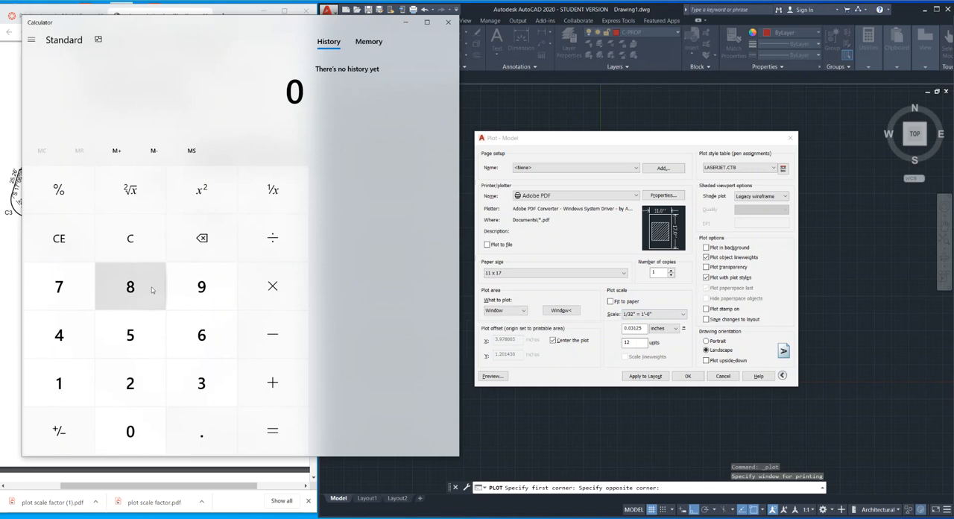
{"action": "left_click", "coordinate": [201, 382]}
{"action": "left_click", "coordinate": [130, 383]}
{"action": "left_click", "coordinate": [273, 287]}
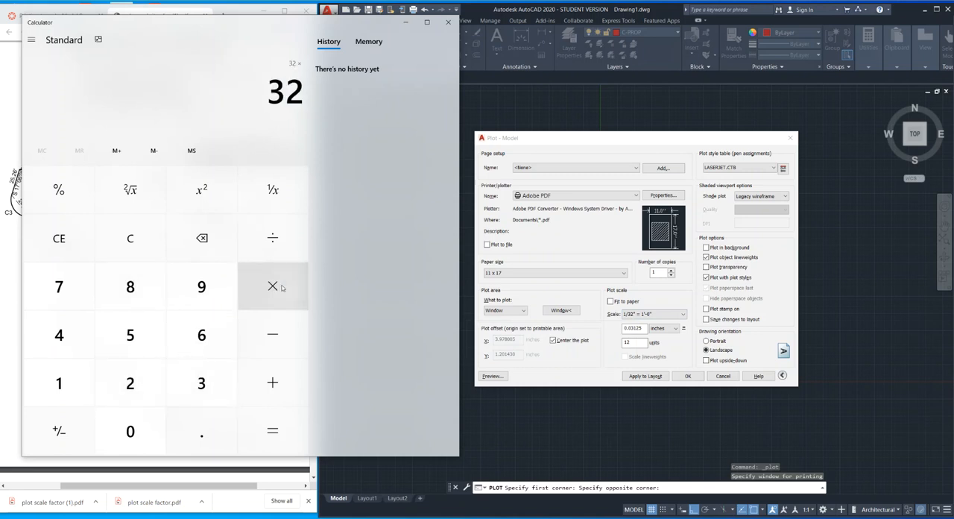
{"action": "left_click", "coordinate": [59, 383]}
{"action": "left_click", "coordinate": [122, 384]}
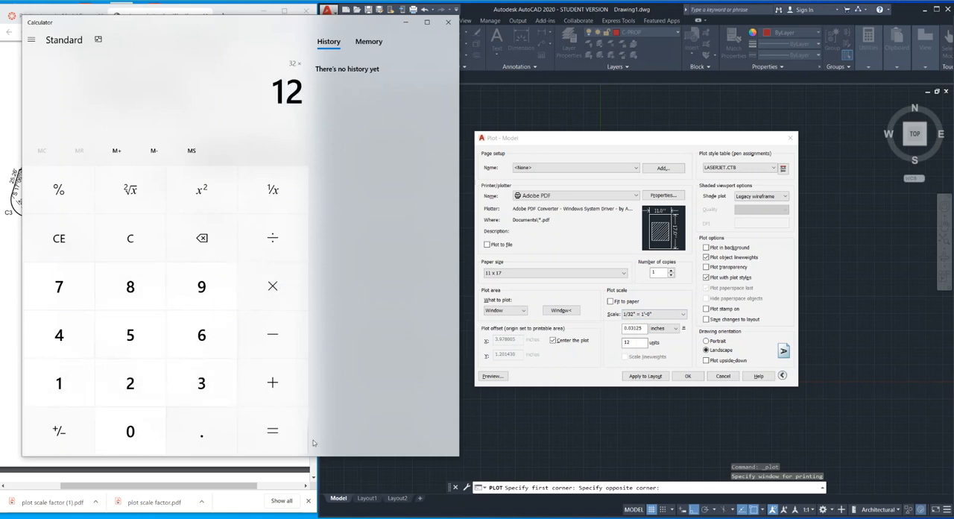
{"action": "left_click", "coordinate": [273, 431]}
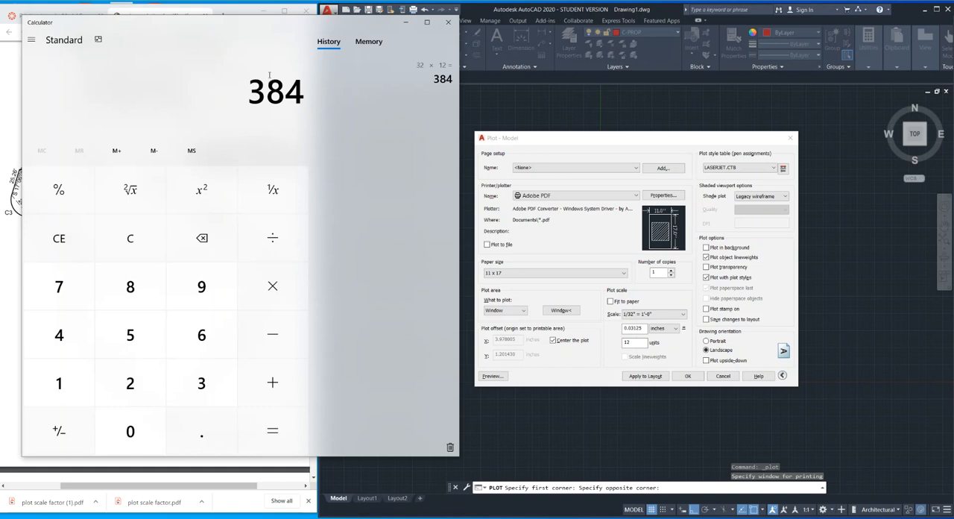
Divide the calculated scale factor by 2 and close Calculator.
{"action": "left_click", "coordinate": [273, 238]}
{"action": "left_click", "coordinate": [132, 382]}
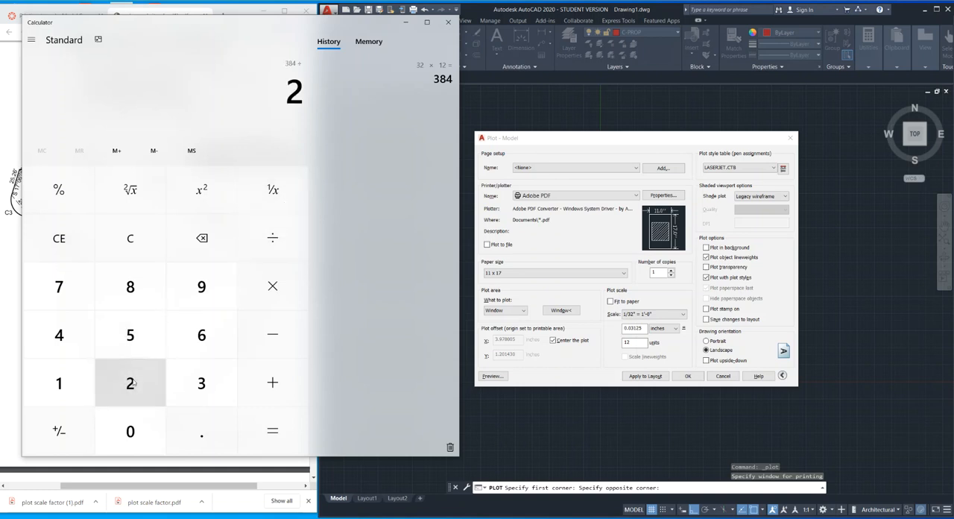
{"action": "left_click", "coordinate": [270, 427]}
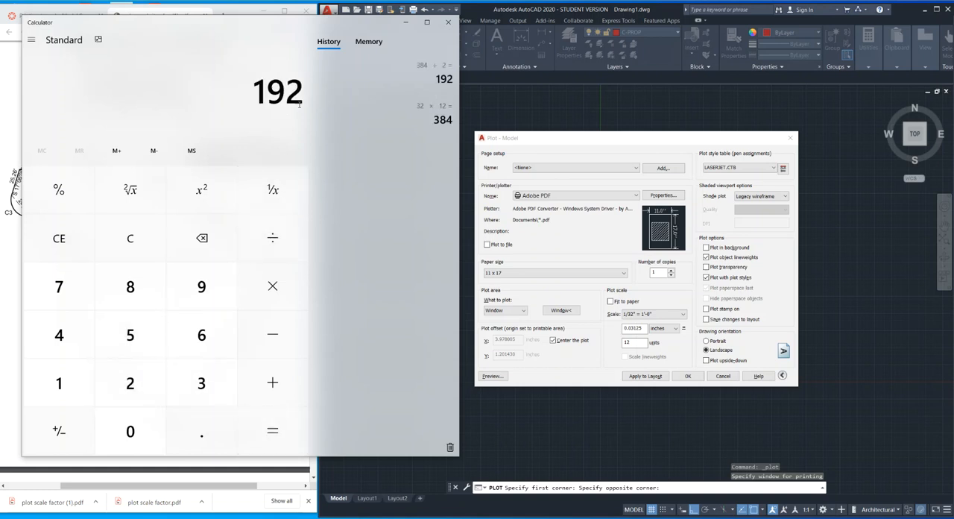
{"action": "left_click", "coordinate": [448, 22]}
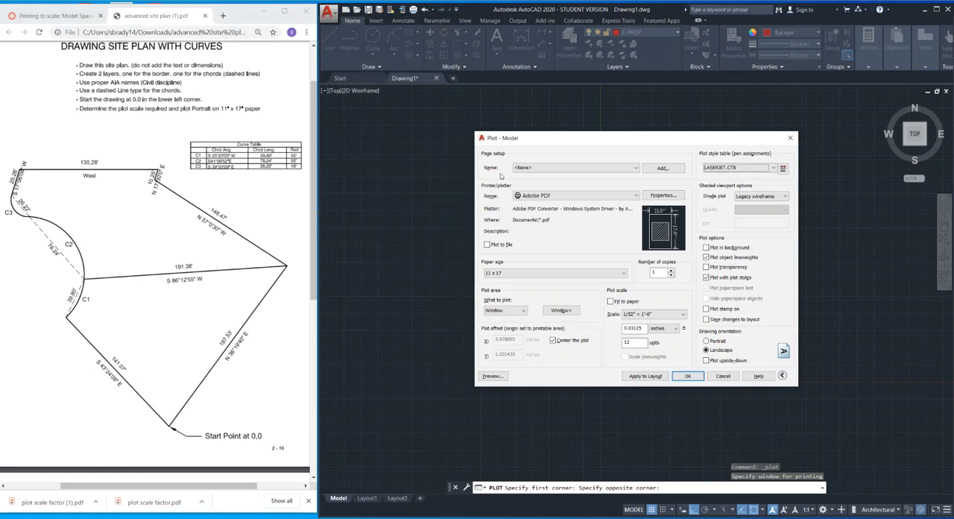
Preview the landscape plot, continuing despite the annotation scale mismatch, and return to the plot settings.
{"action": "mouse_move", "coordinate": [629, 138]}
{"action": "left_mouse_down"}
{"action": "mouse_move", "coordinate": [789, 142]}
{"action": "mouse_move", "coordinate": [627, 158]}
{"action": "mouse_move", "coordinate": [627, 178]}
{"action": "mouse_move", "coordinate": [719, 177]}
{"action": "left_mouse_up"}
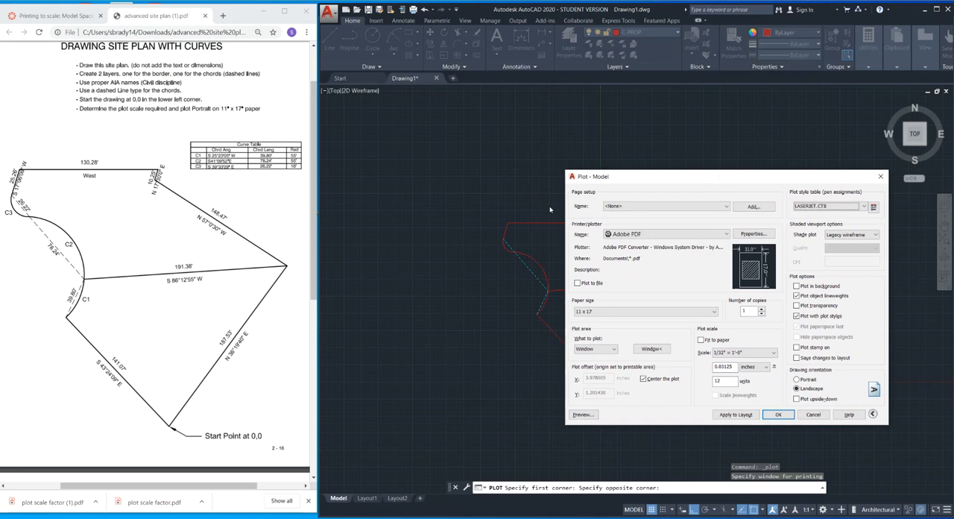
{"action": "left_click_drag", "start_coordinate": [688, 175], "coordinate": [532, 167]}
{"action": "left_click", "coordinate": [430, 398]}
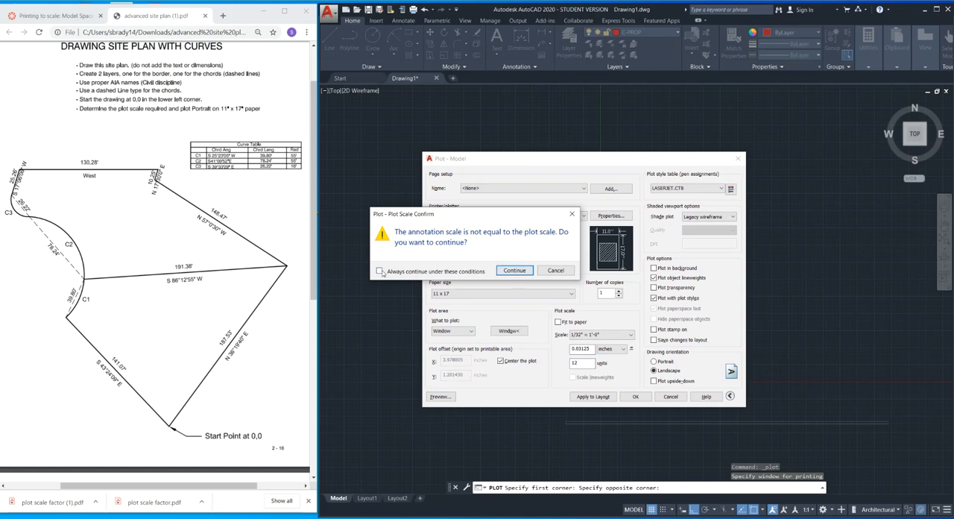
{"action": "left_click", "coordinate": [513, 271]}
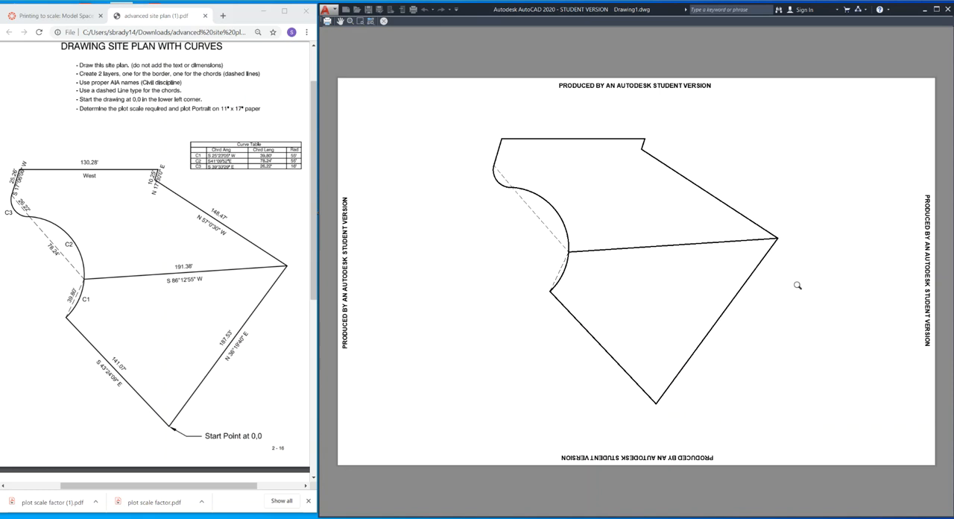
{"action": "key", "text": "Escape"}
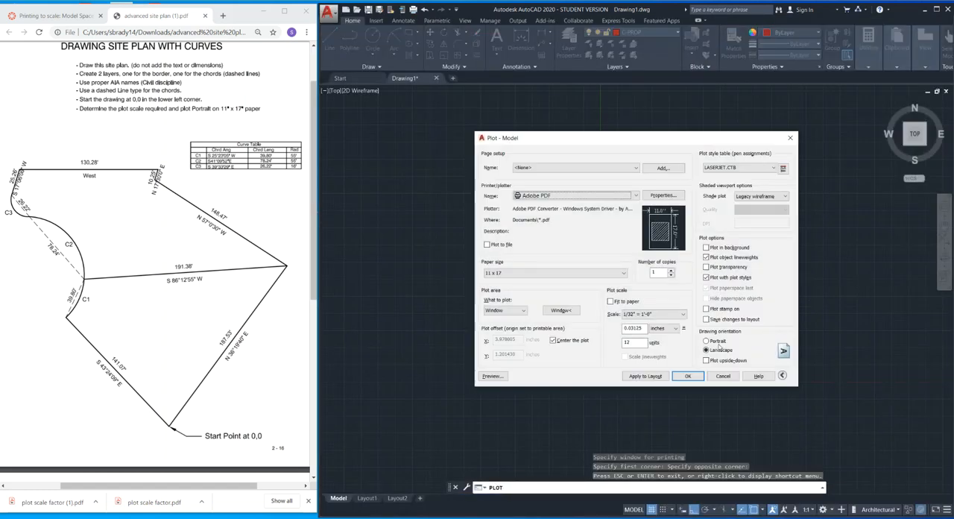
Set the drawing orientation to Portrait and preview the site plan on the 11 x 17 sheet.
{"action": "left_click", "coordinate": [706, 340]}
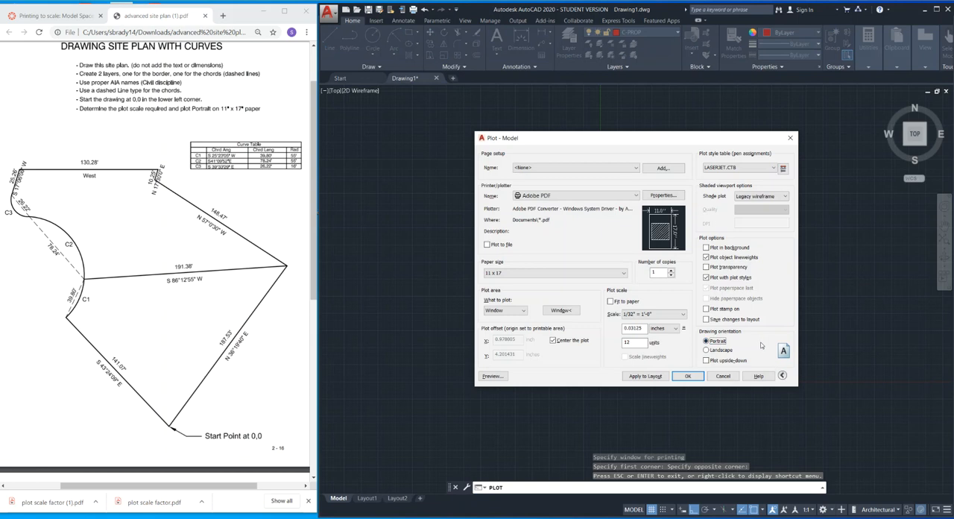
{"action": "left_click", "coordinate": [493, 376]}
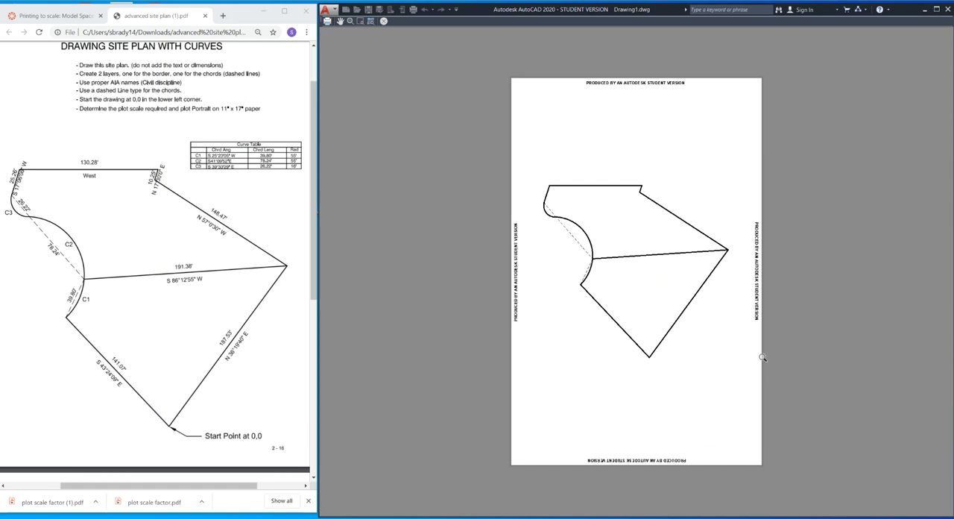
{"action": "key", "text": "Escape"}
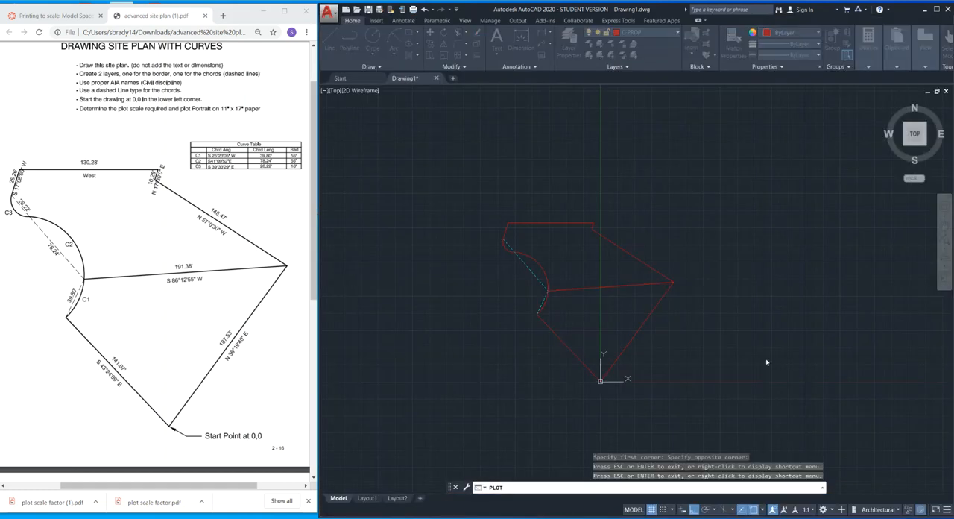
Plot the site plan to a PDF named SITE PLAN in the Downloads folder.
{"action": "left_click", "coordinate": [691, 376]}
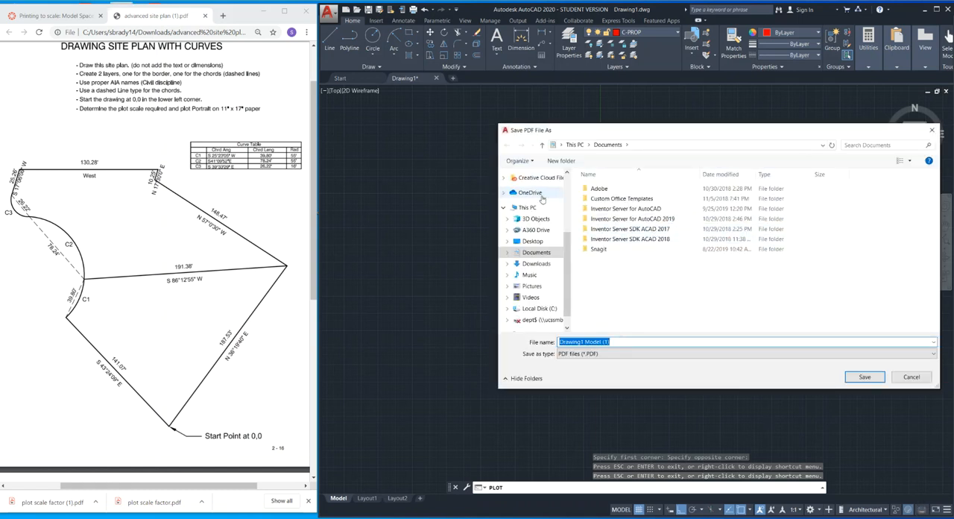
{"action": "left_click", "coordinate": [536, 263]}
{"action": "left_click", "coordinate": [613, 341]}
{"action": "type", "text": "SITE PLAN"}
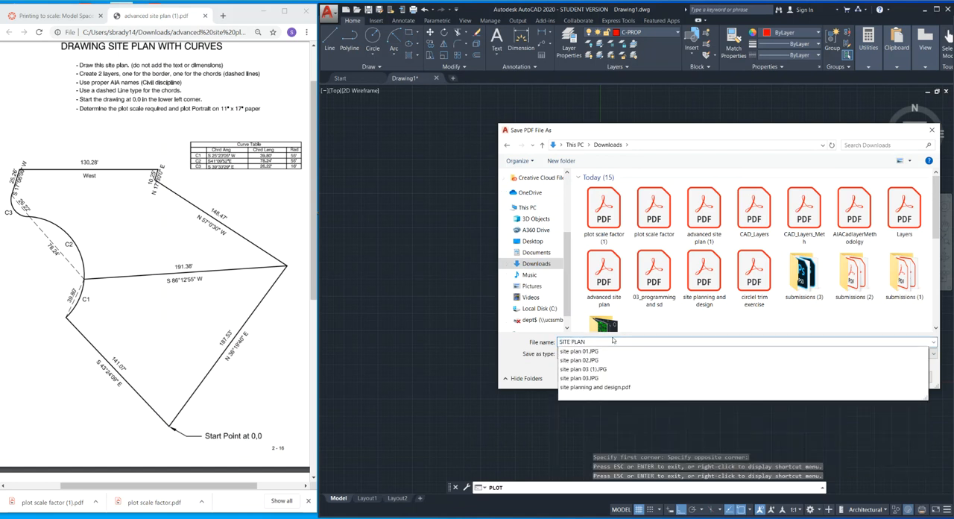
{"action": "key", "text": "Return"}
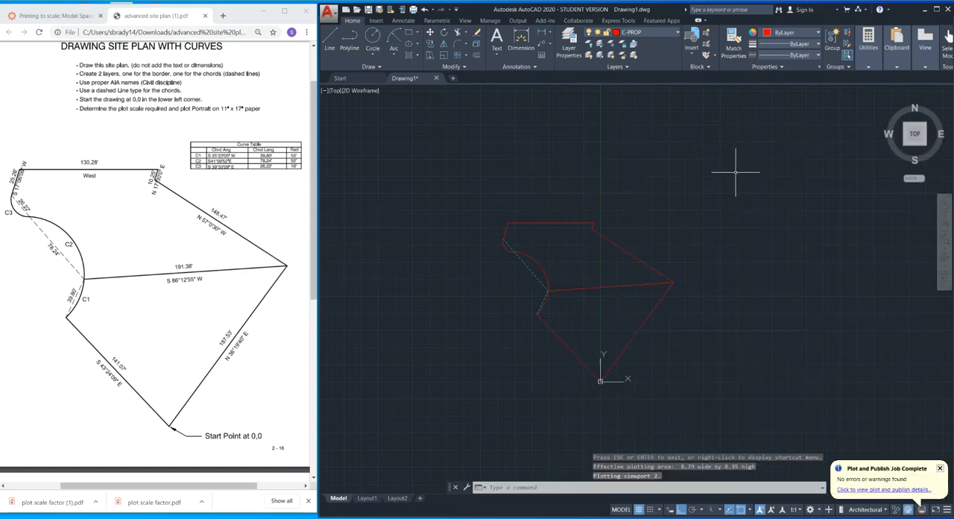
View the full page of the plotted SITE PLAN.pdf in Adobe Acrobat.
{"action": "left_click", "coordinate": [202, 13]}
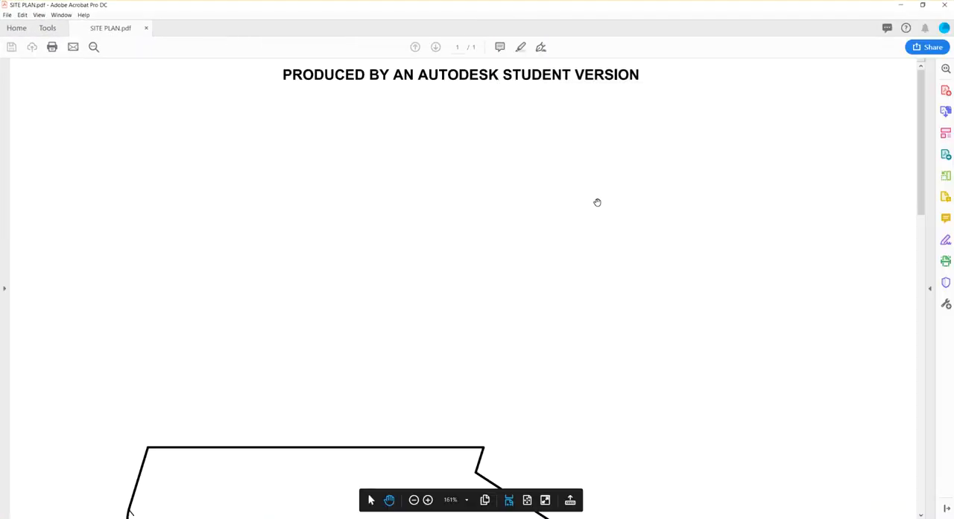
{"action": "key", "text": "ctrl+0"}
{"action": "scroll", "coordinate": [590, 222], "scroll_direction": "down", "scroll_amount": 2, "text": "ctrl"}
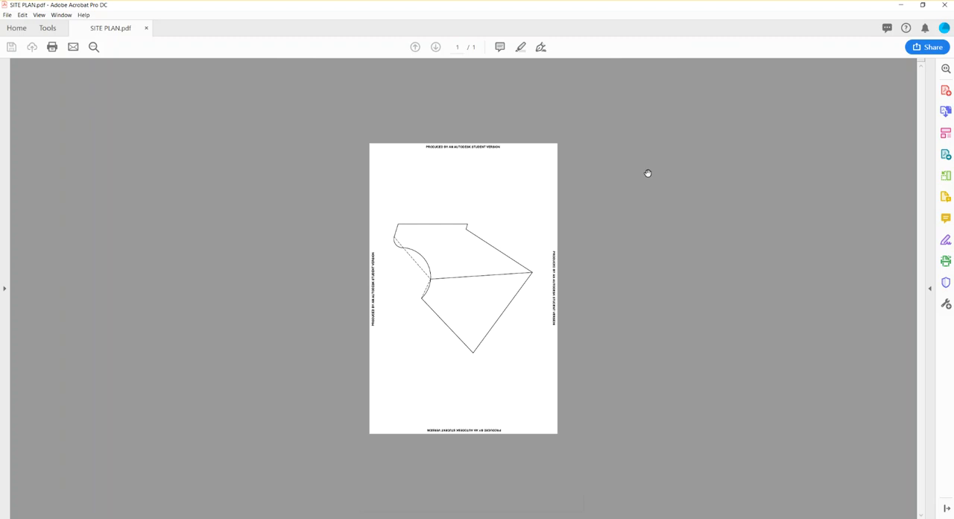
Rotate the SITE PLAN.pdf page clockwise through a full turn with Organize Pages, then leave the tool.
{"action": "left_click", "coordinate": [946, 176]}
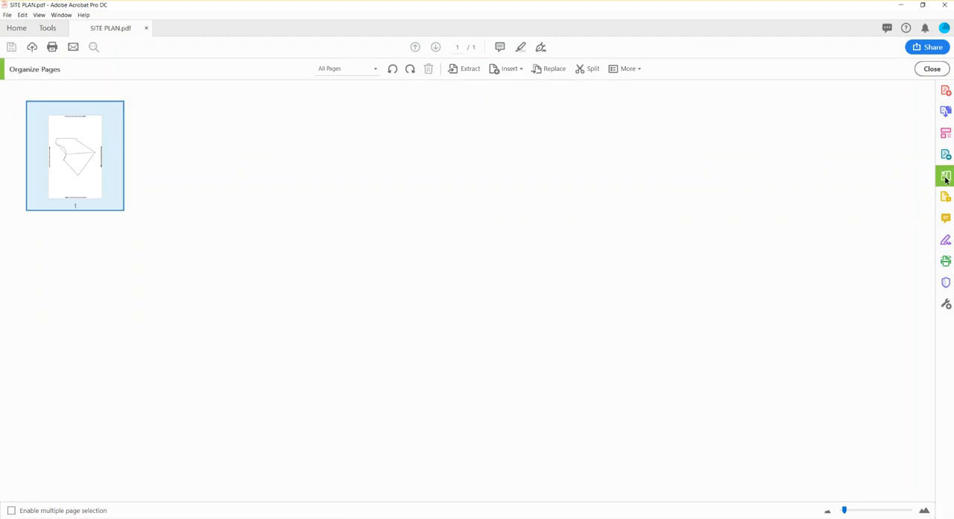
{"action": "left_click", "coordinate": [125, 145]}
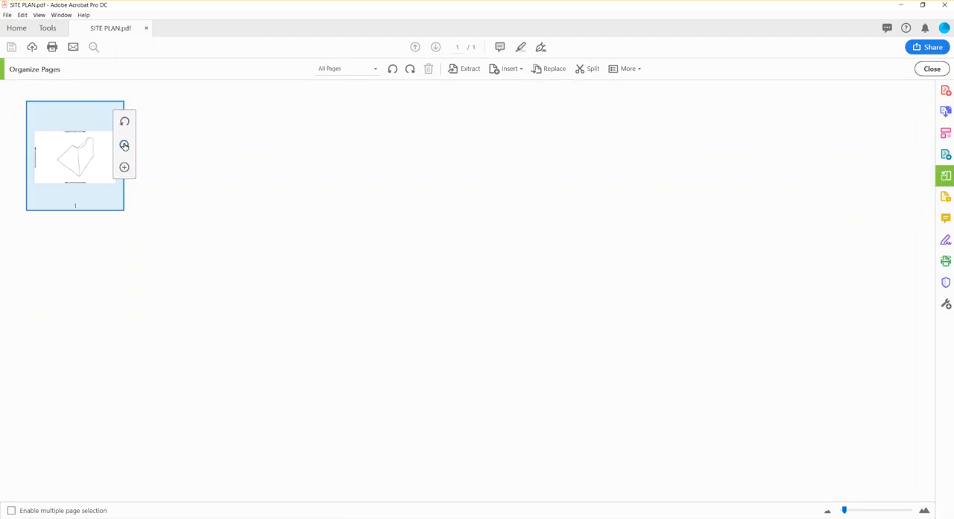
{"action": "left_click", "coordinate": [125, 145]}
{"action": "left_click", "coordinate": [125, 144]}
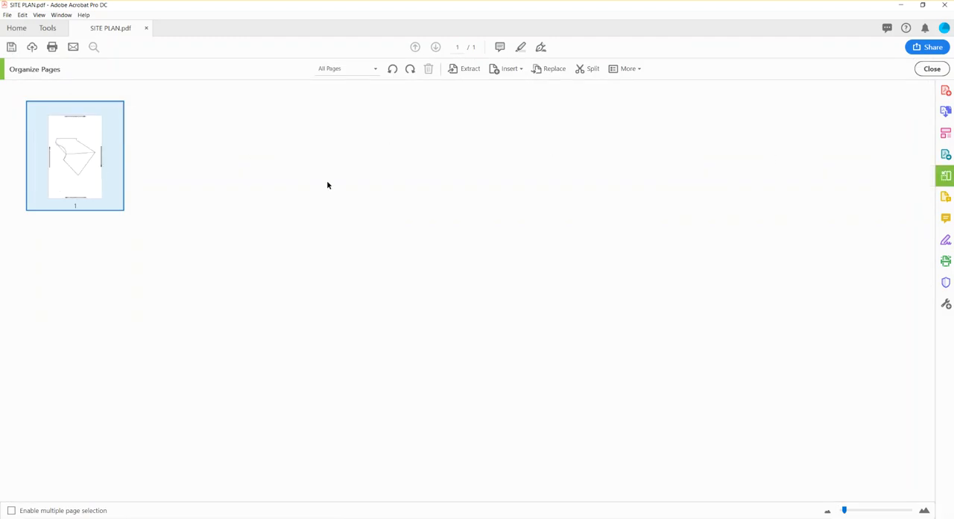
{"action": "left_click", "coordinate": [932, 69]}
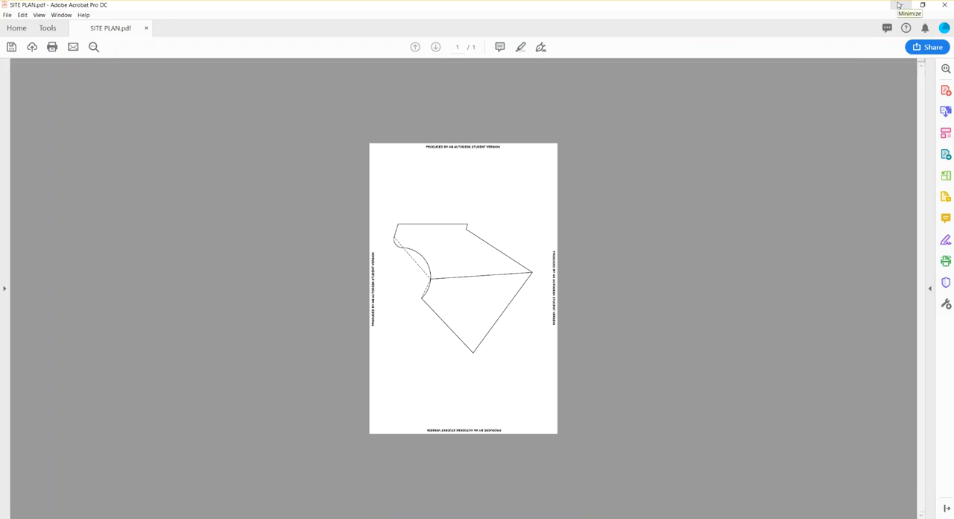
Save and close SITE PLAN.pdf, and bring up the second site plan exercise in the browser's assignment PDF.
{"action": "left_click", "coordinate": [945, 5]}
{"action": "left_click", "coordinate": [485, 282]}
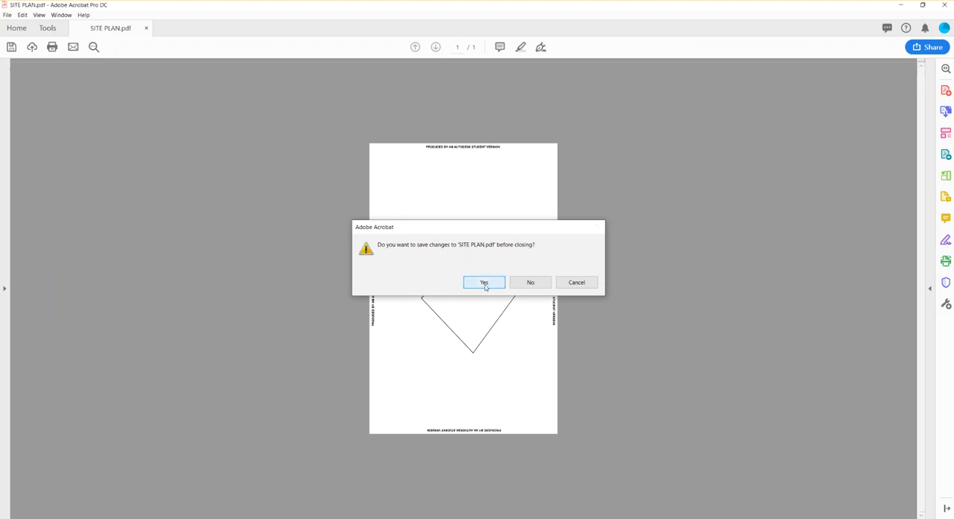
{"action": "scroll", "coordinate": [288, 226], "scroll_direction": "down", "scroll_amount": 4}
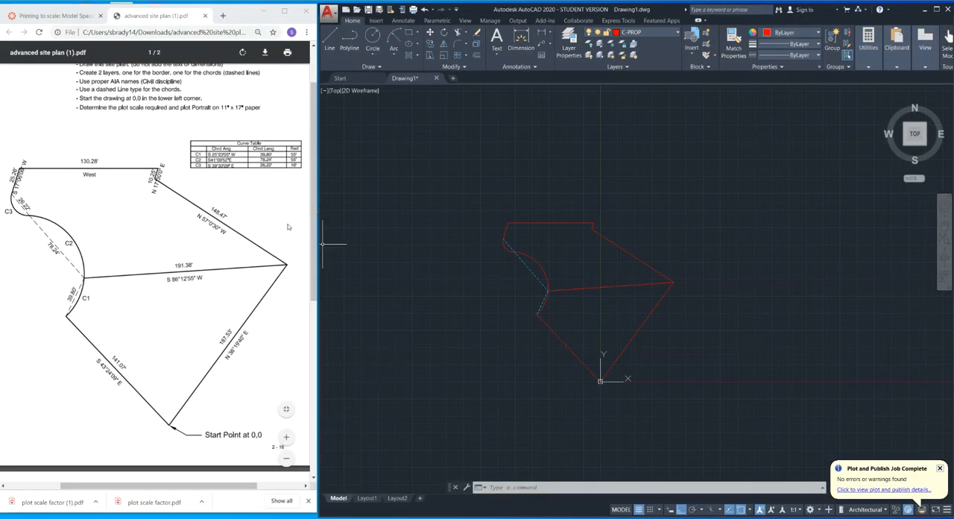
{"action": "scroll", "coordinate": [287, 227], "scroll_direction": "down", "scroll_amount": 1}
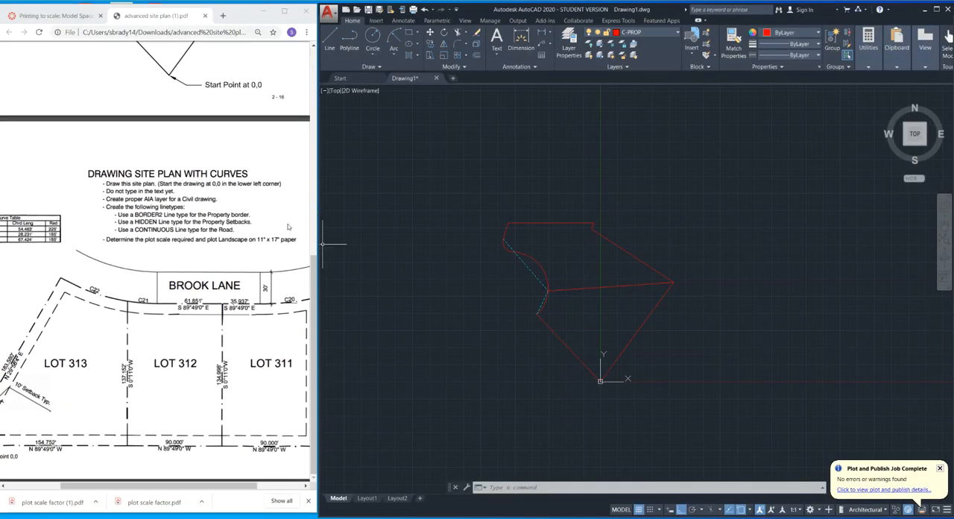